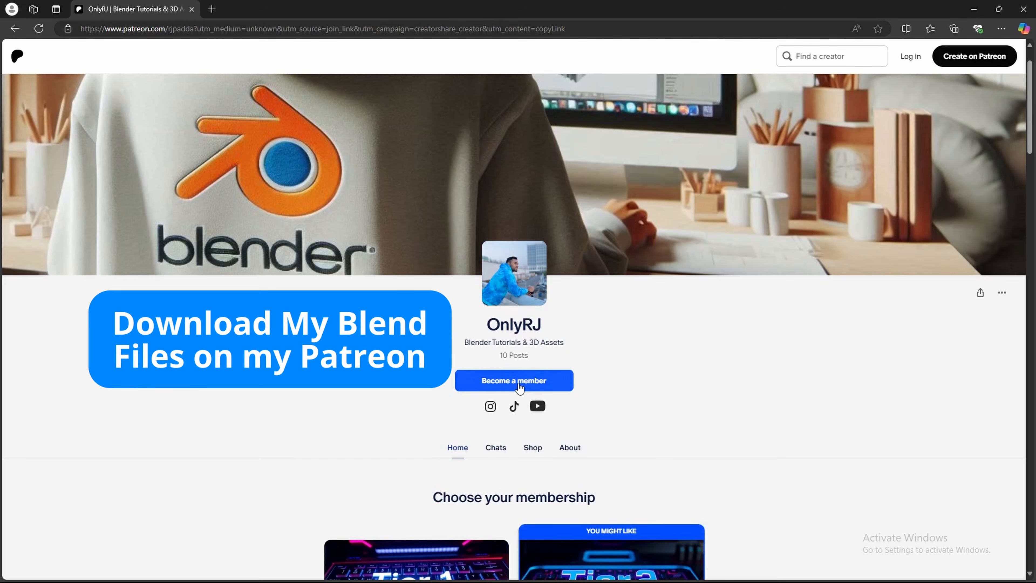
scroll(752, 413, "down", 6)
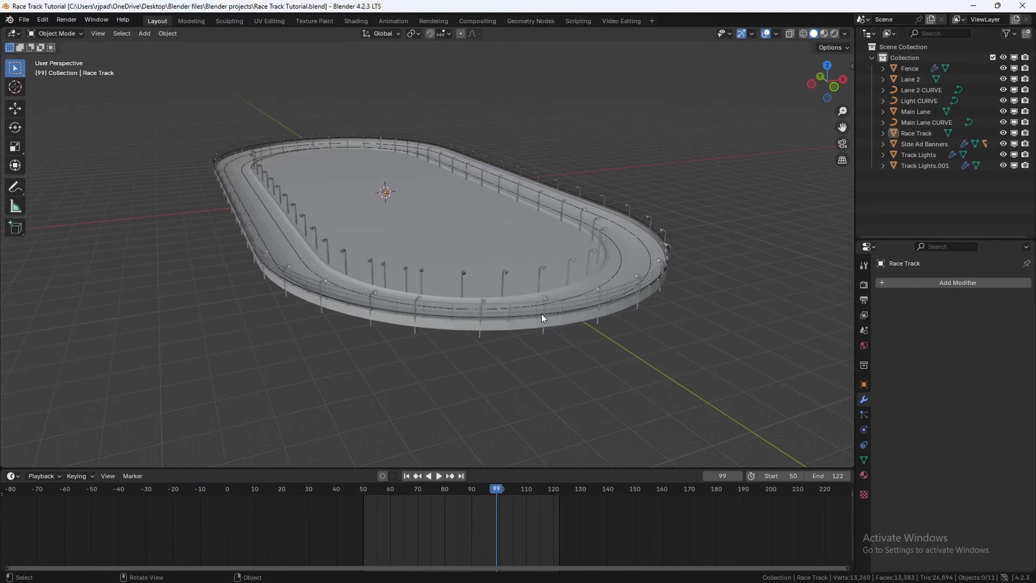
mouse_move(542, 314)
middle_mouse_down()
mouse_move(560, 316)
mouse_move(549, 326)
mouse_move(529, 321)
mouse_move(545, 327)
middle_mouse_up()
scroll(545, 327, "up", 1)
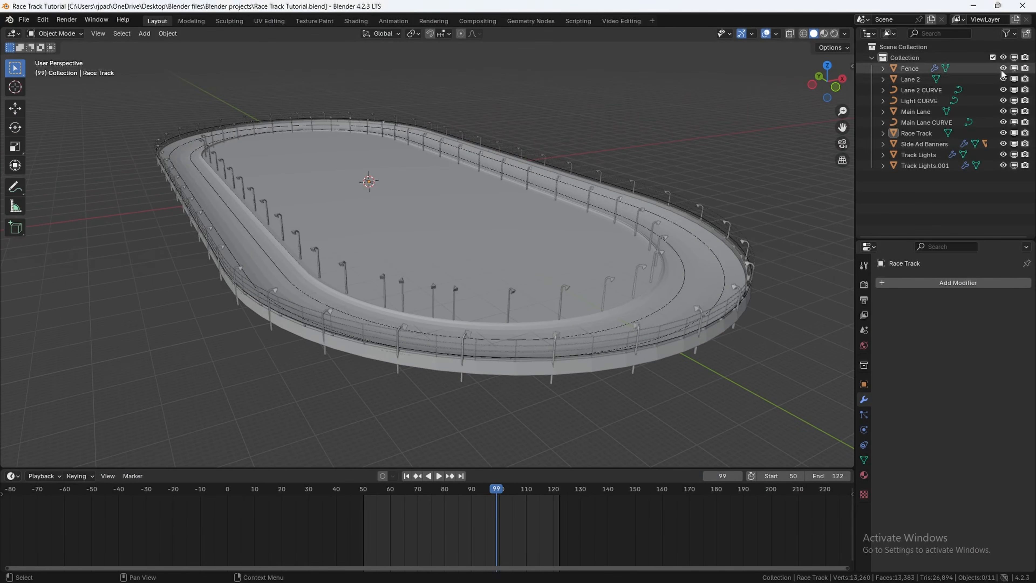
Step: Rename the main collection to Race Track
double_click(902, 57)
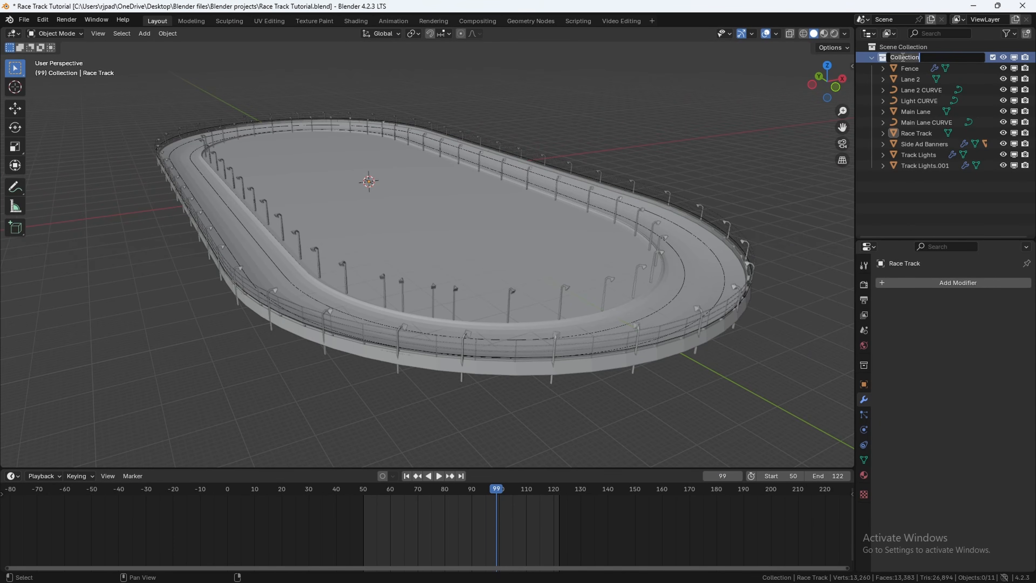
type("Race Track")
key("Return")
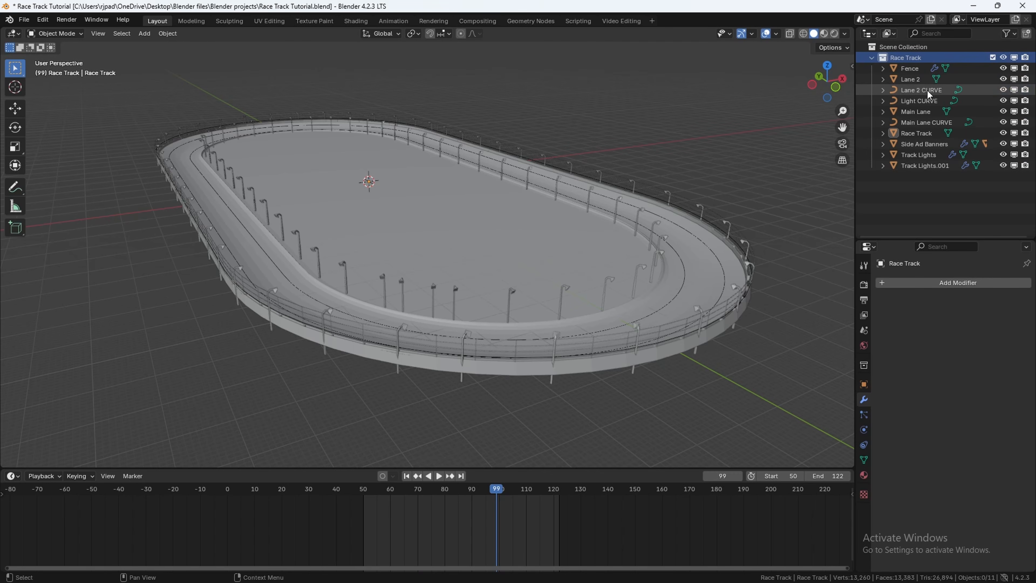
Step: Move the Lane 2 CURVE, Light CURVE and Main Lane CURVE objects into a new collection named CURVES
left_click(911, 89)
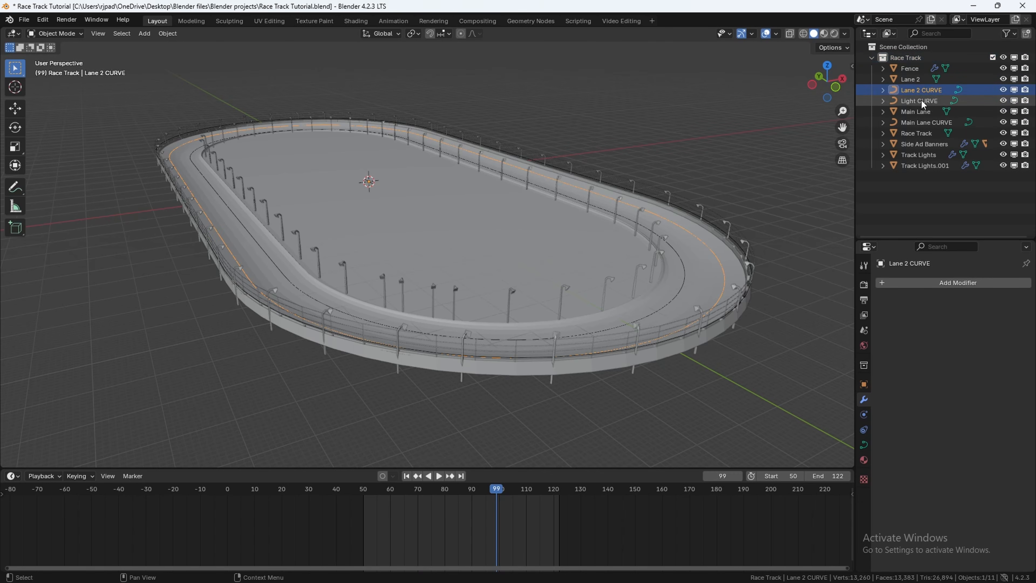
left_click(916, 100, "ctrl")
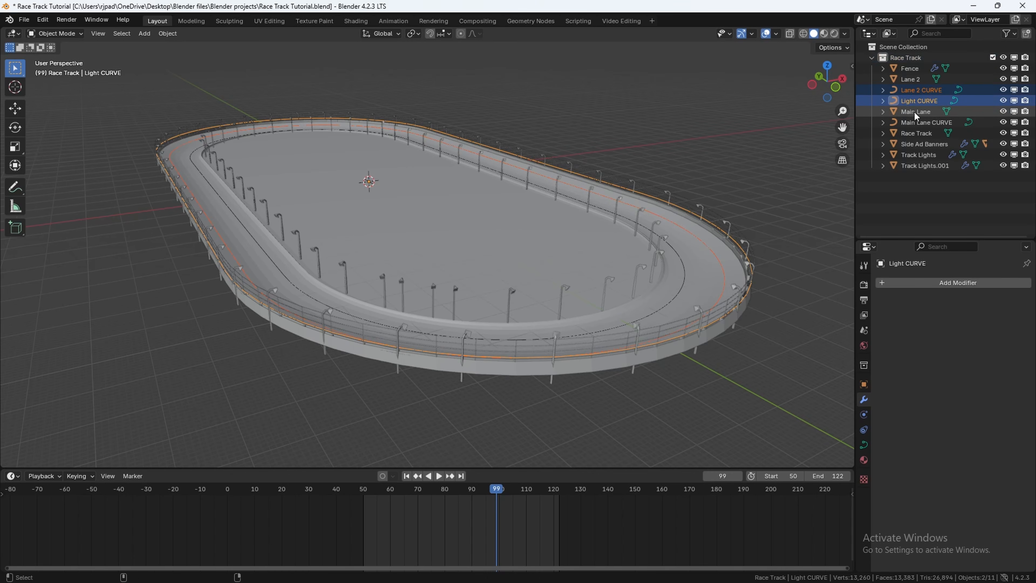
left_click(919, 123, "ctrl")
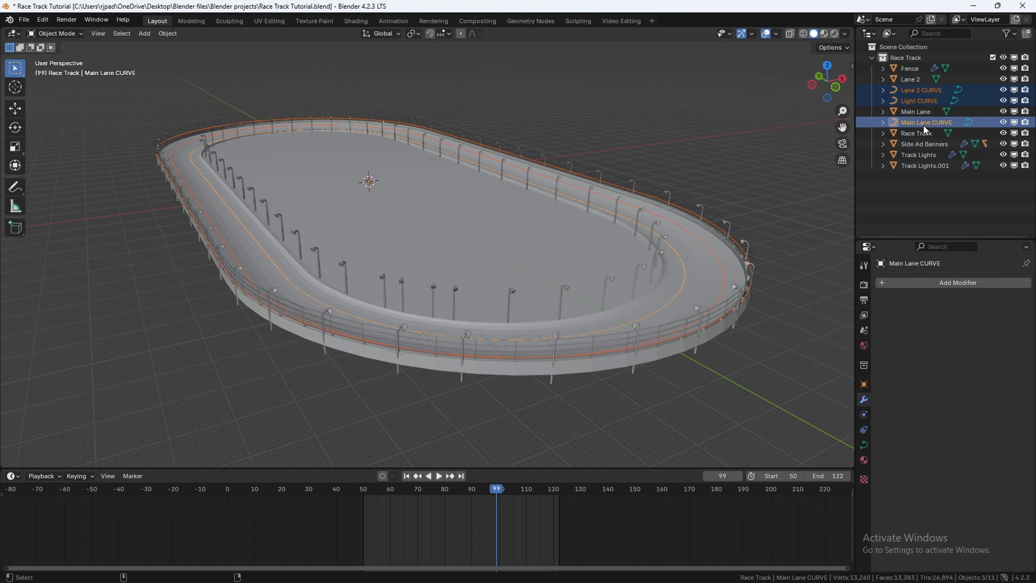
key("m")
left_click(923, 124)
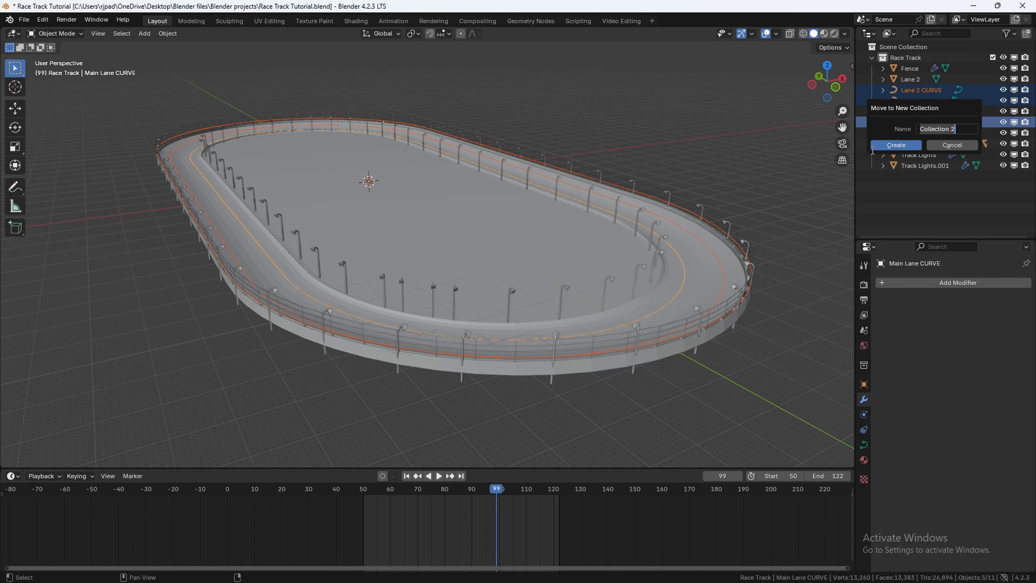
type("CURVES")
left_click(889, 146)
Step: Create a new collection under the Scene Collection and name it Textured Roads
left_click(870, 48)
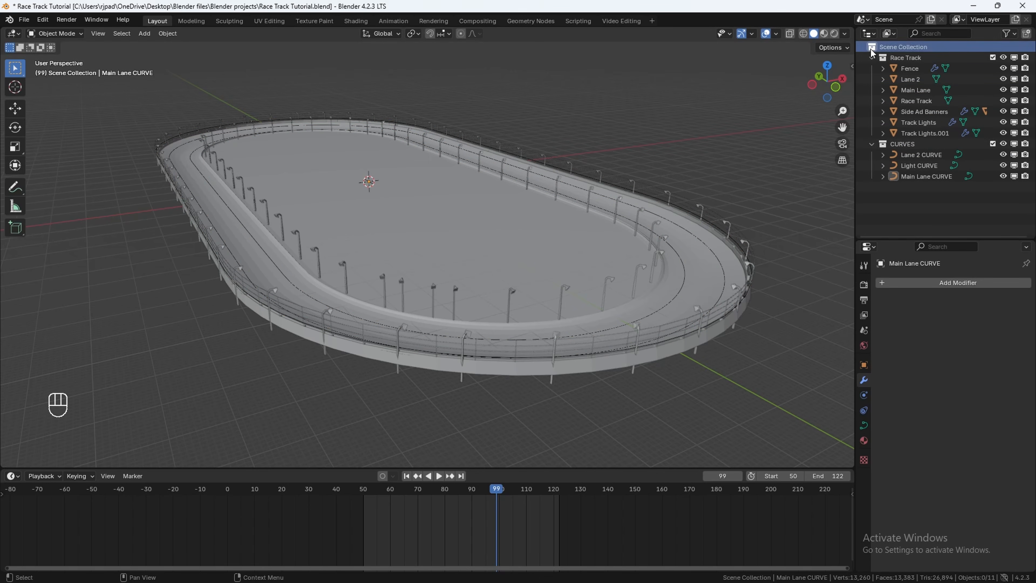
right_click(889, 194)
left_click(887, 194)
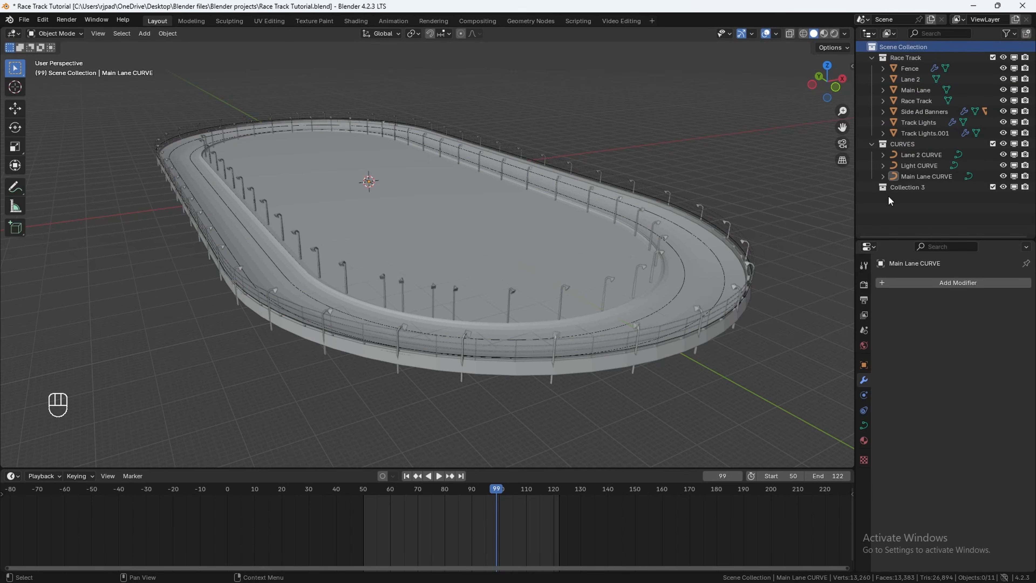
double_click(896, 187)
type("T")
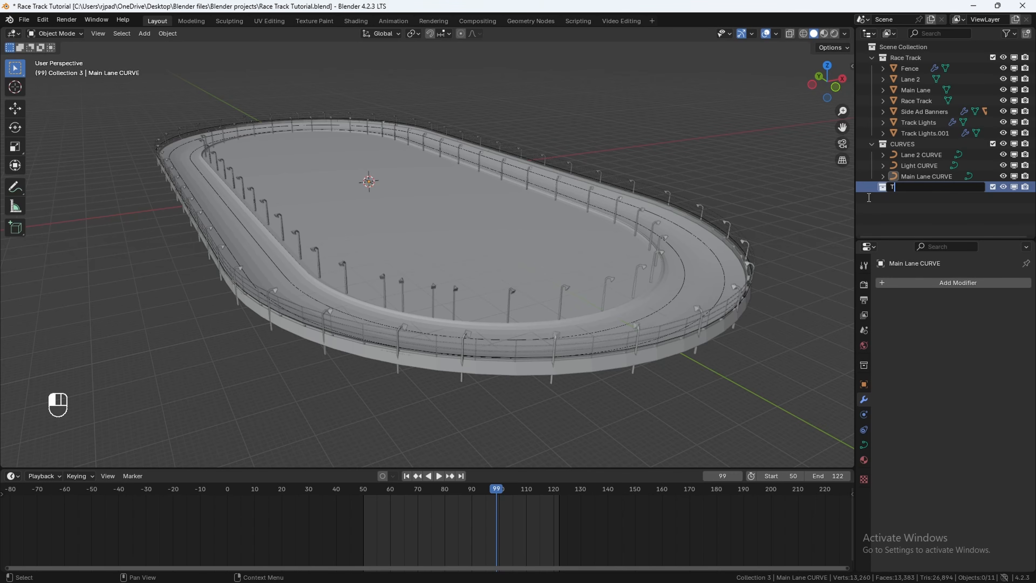
type("extured Roads")
key("Return")
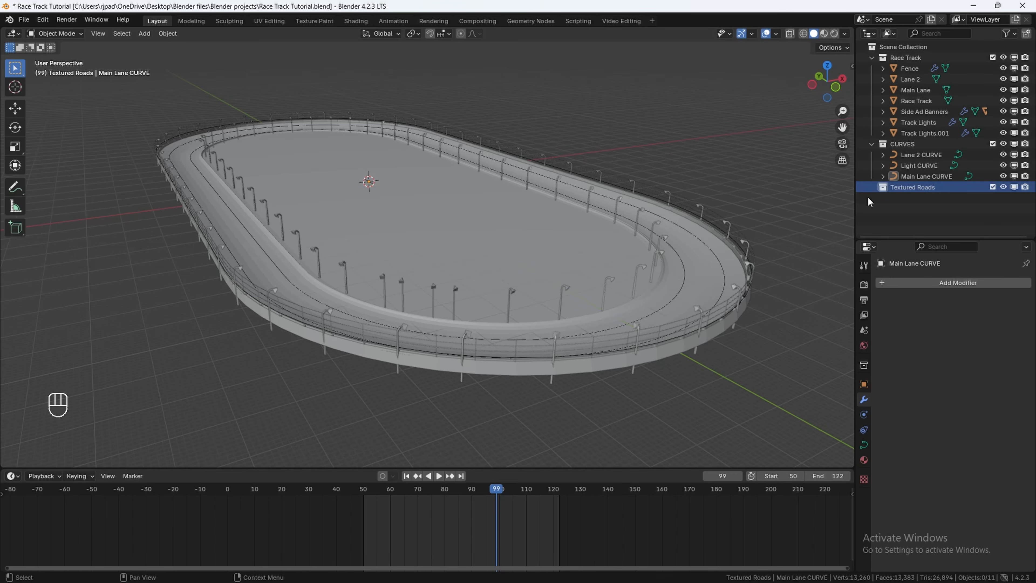
middle_click_drag(570, 282, 531, 295)
scroll(416, 269, "up", 3)
middle_click_drag(417, 269, 367, 277)
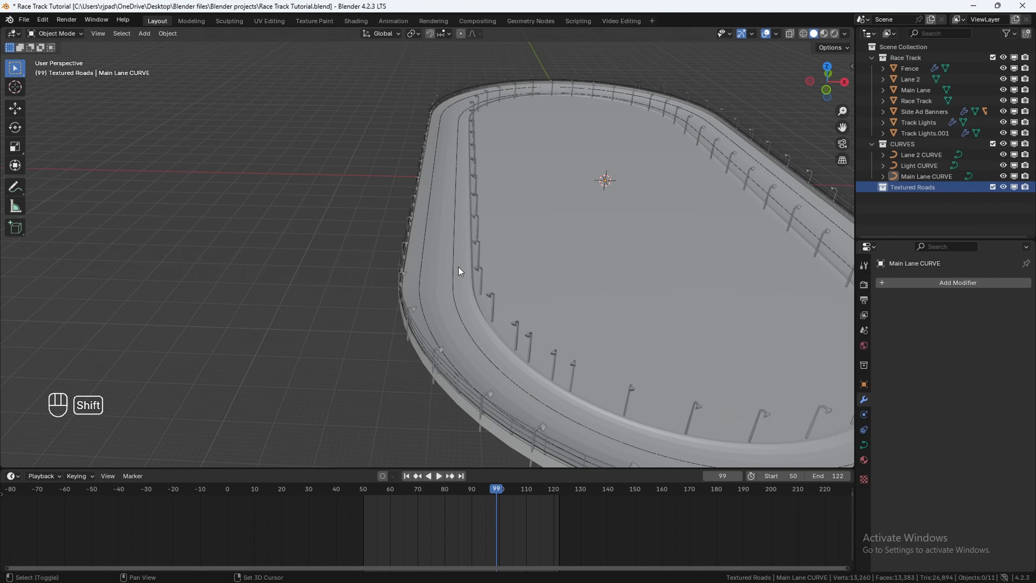
middle_click_drag(459, 268, 612, 227, "shift")
middle_click_drag(636, 226, 554, 234, "shift")
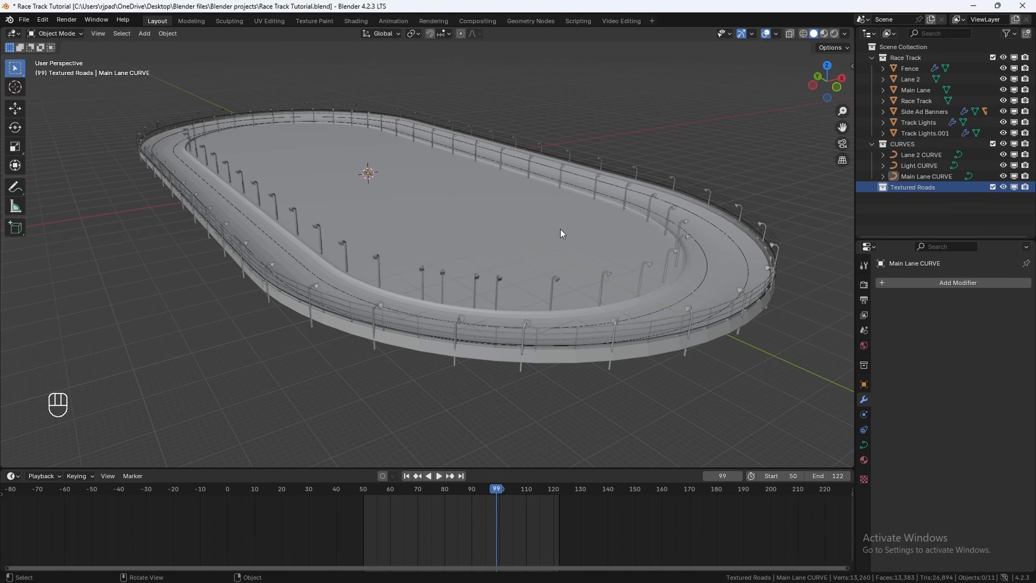
Step: Switch to the browser, open Microsoft Copilot and go to the existing road-texture chat
left_click(580, 573)
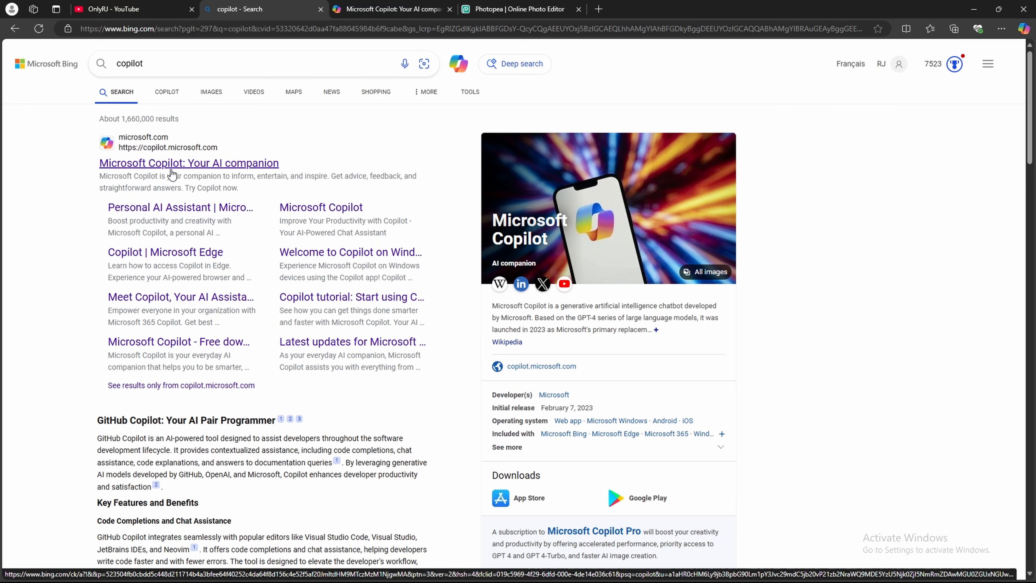
left_click(163, 165)
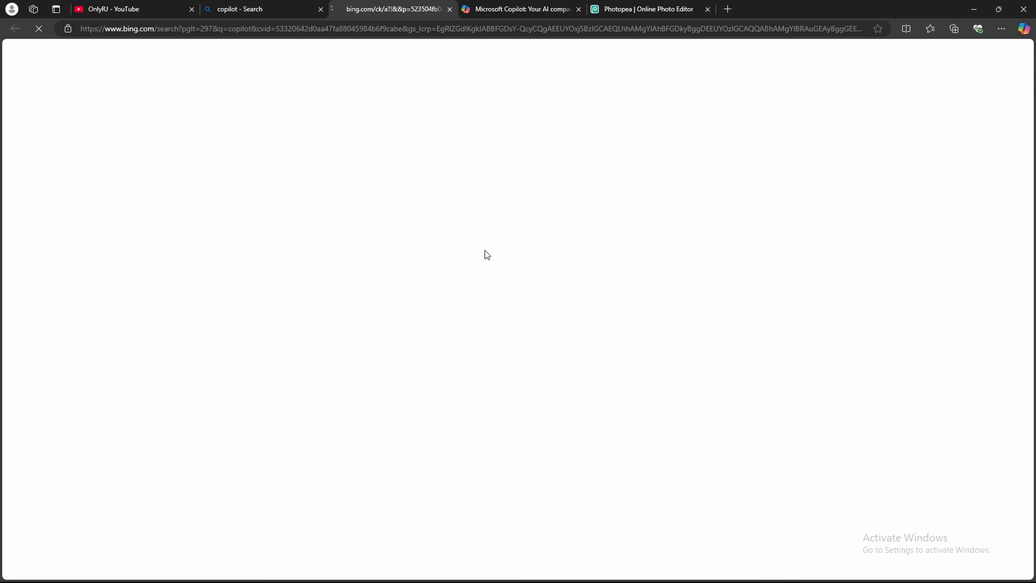
scroll(534, 245, "down", 3)
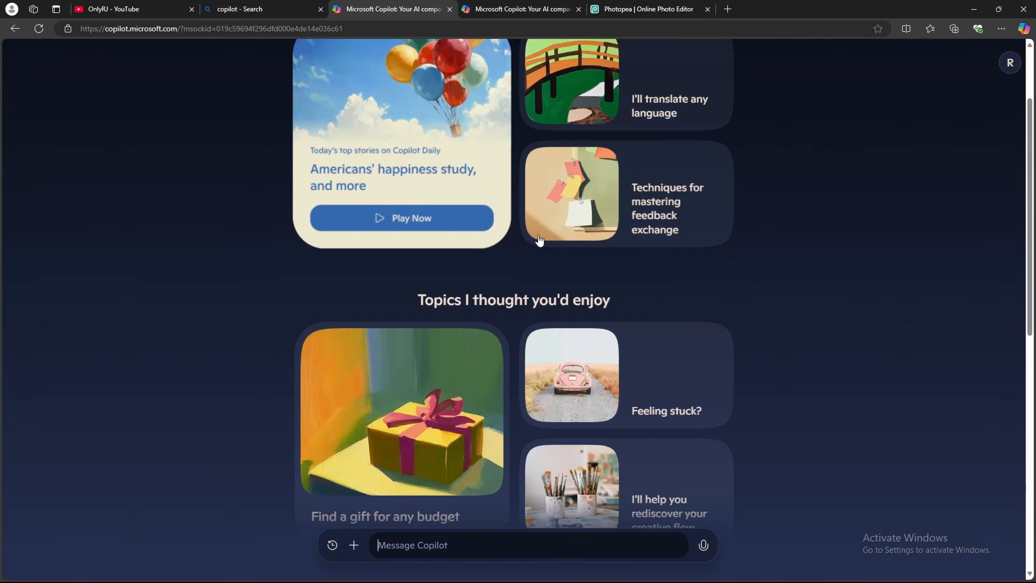
scroll(534, 249, "up", 3)
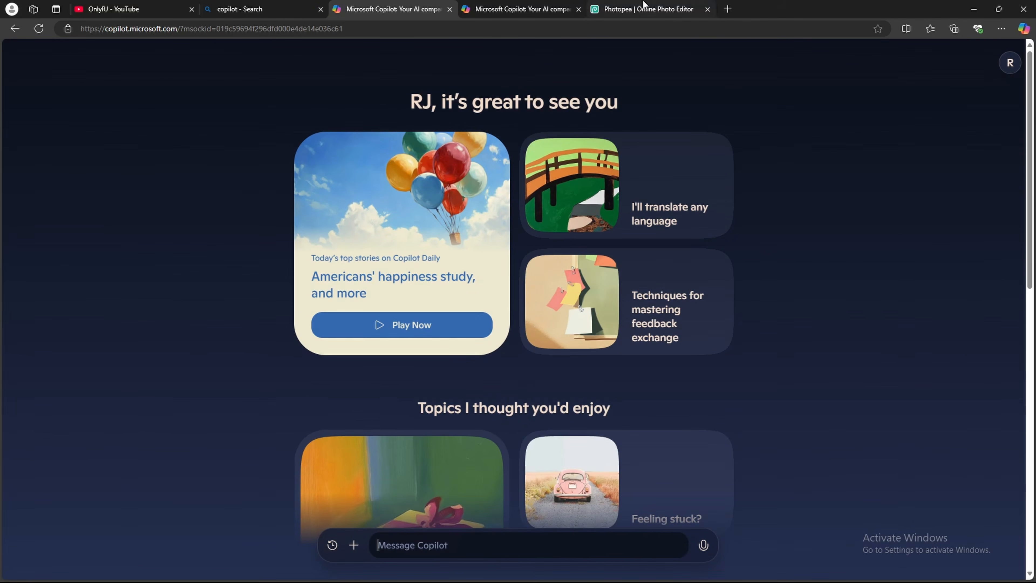
left_click(493, 5)
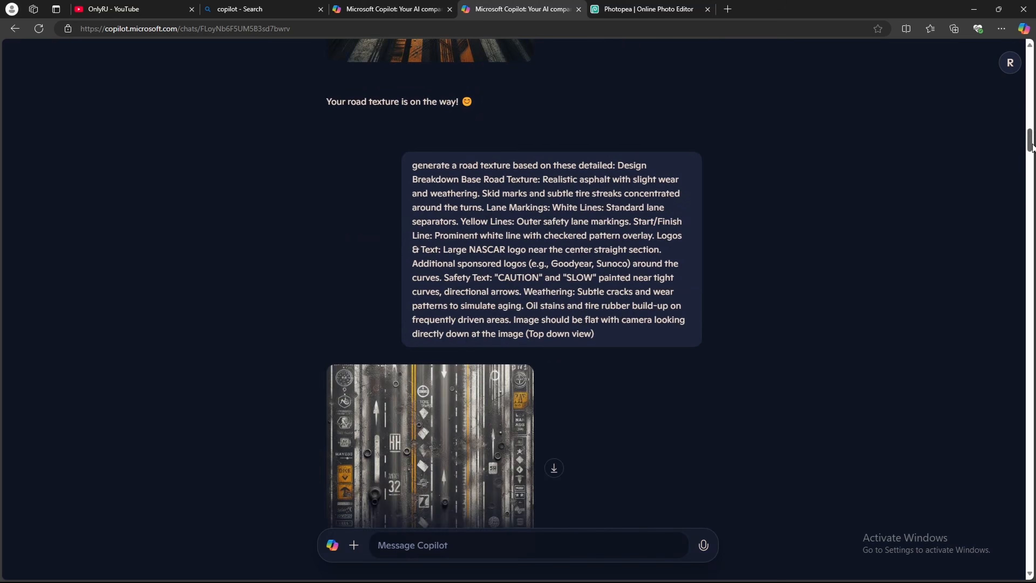
Step: Review the first road-texture prompt and the image Copilot generated from it
left_click_drag(1032, 148, 1035, 106)
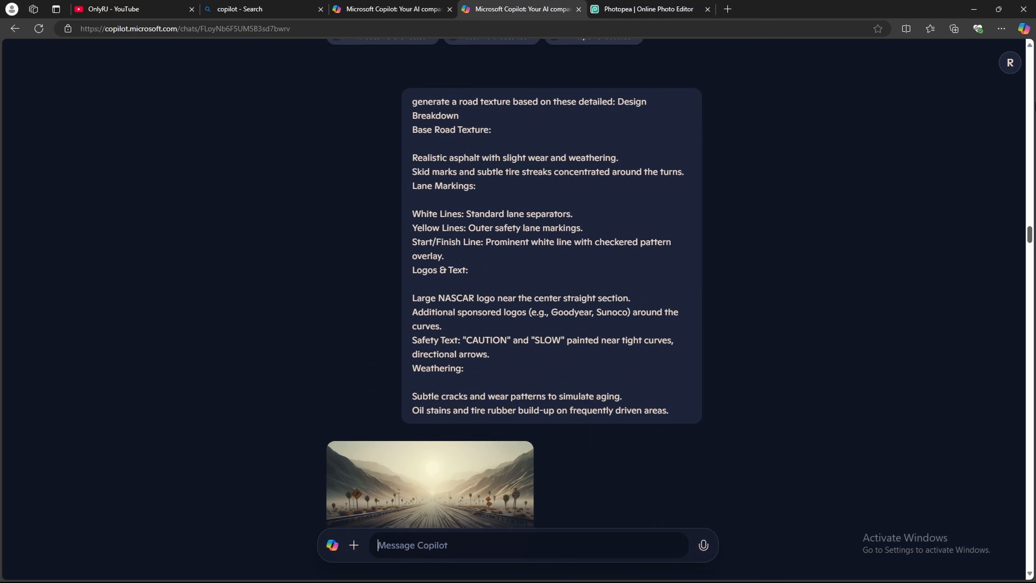
scroll(501, 195, "up", 1)
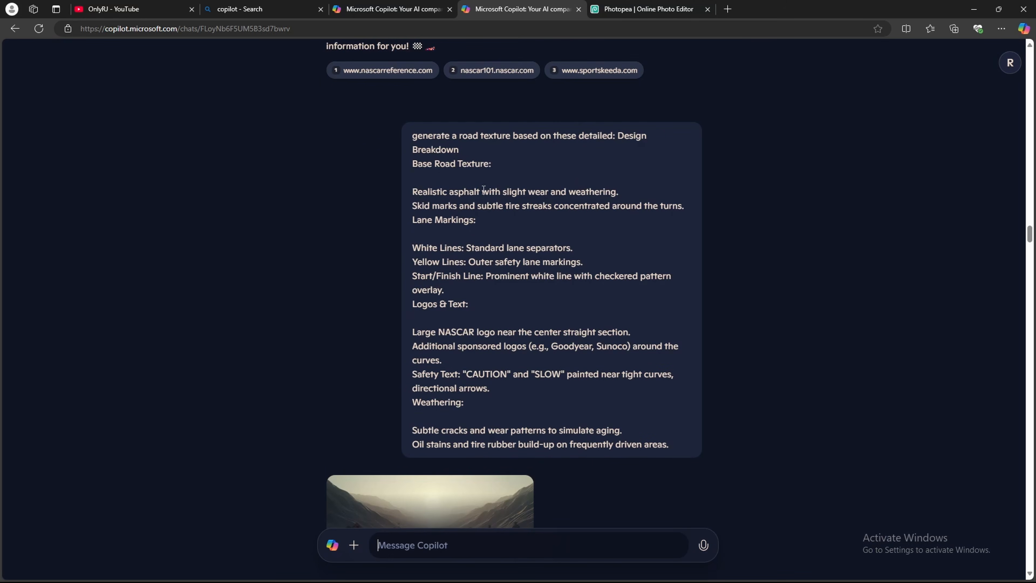
left_click_drag(483, 189, 617, 193)
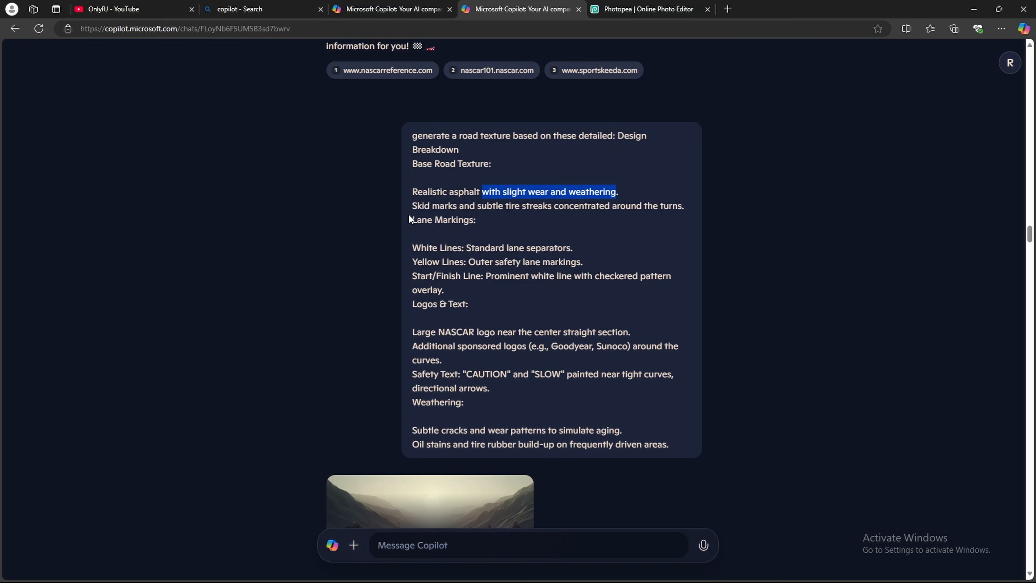
left_click_drag(413, 207, 454, 206)
scroll(402, 249, "down", 8)
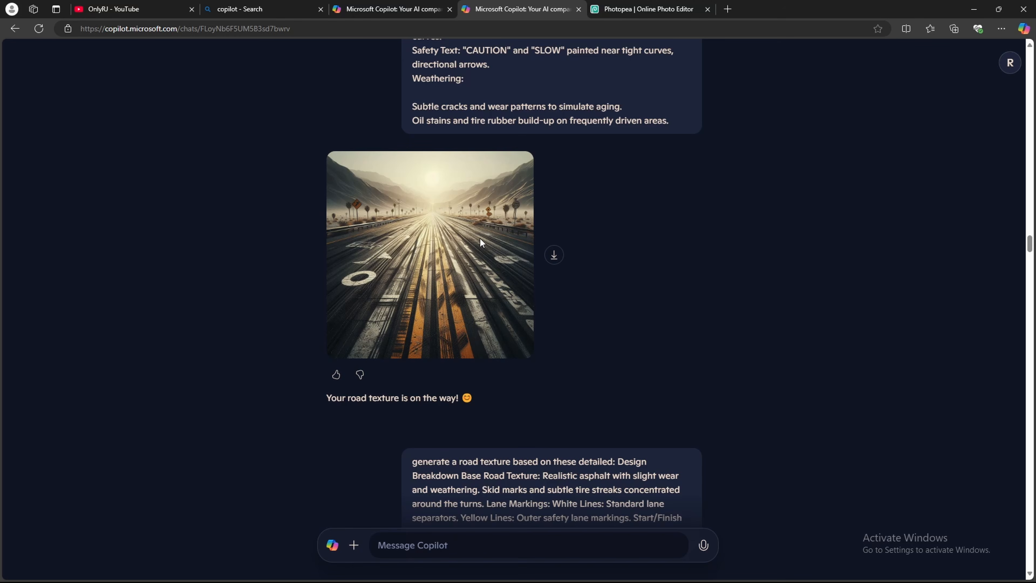
scroll(480, 238, "down", 6)
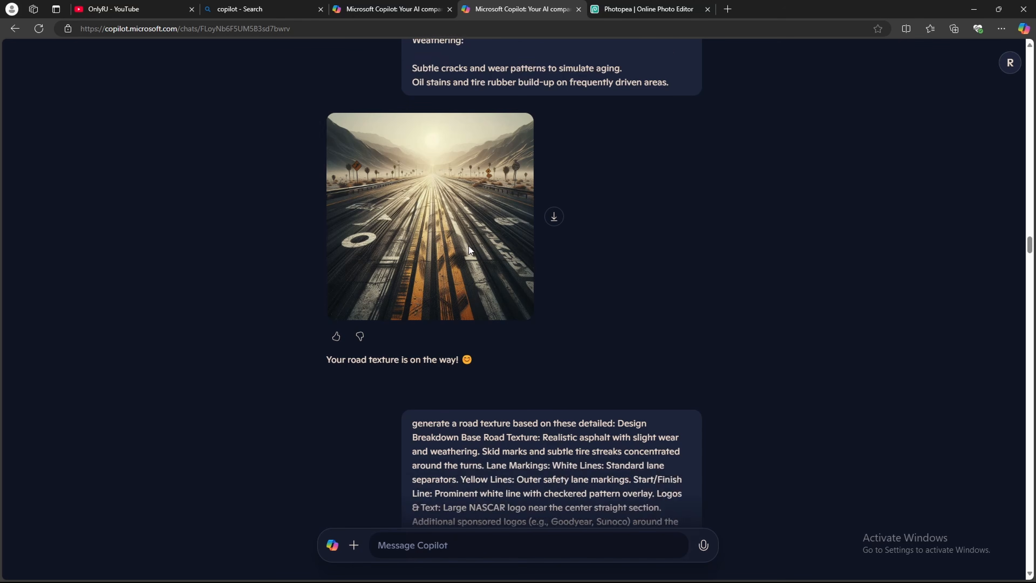
left_click_drag(412, 193, 555, 249)
left_click(550, 348)
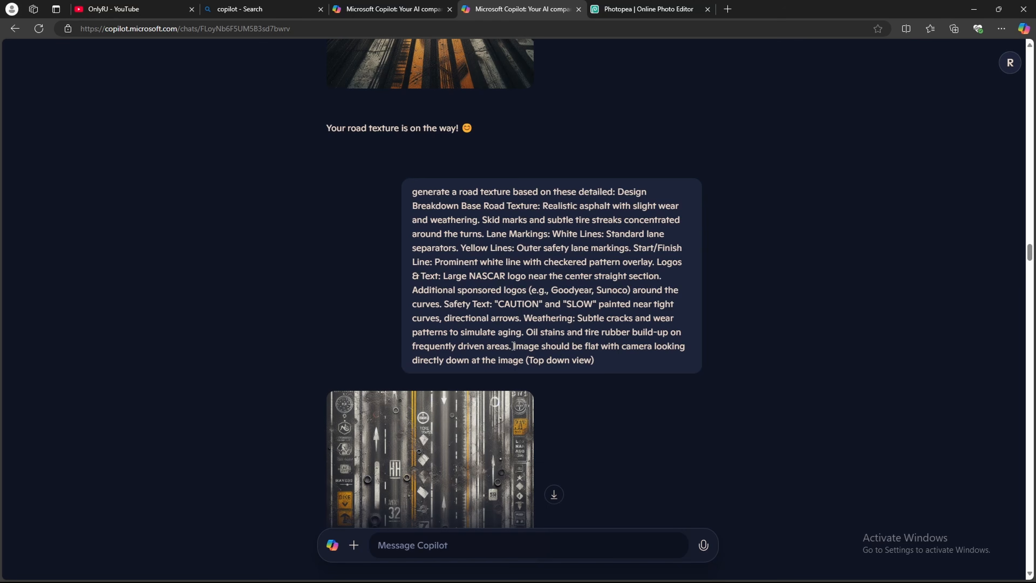
Step: Review the refined top-down road-texture prompts and their generated images, ending with the seamless damaged road texture in Photopea
left_click_drag(514, 347, 525, 366)
scroll(505, 348, "down", 5)
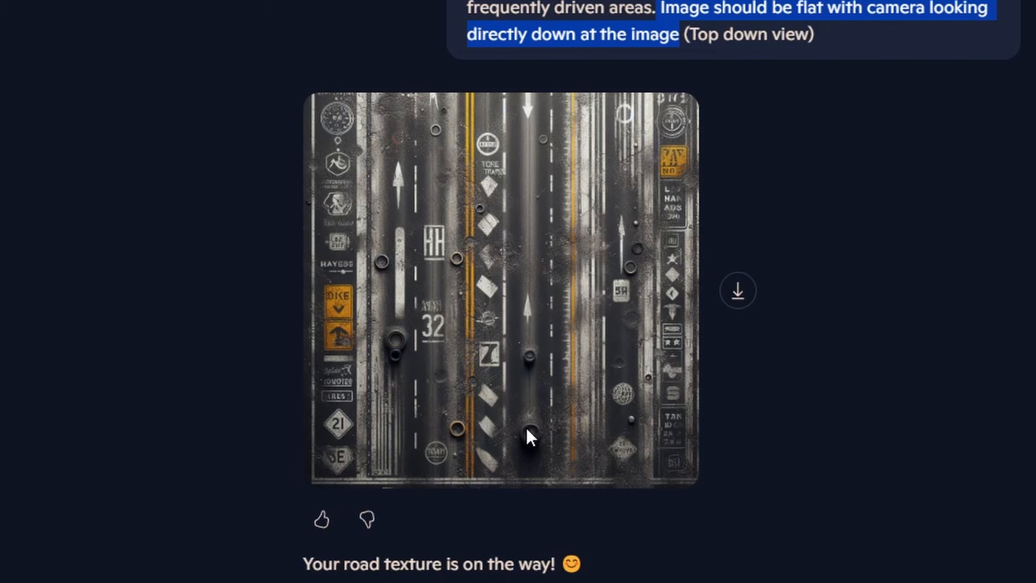
scroll(532, 440, "down", 4)
scroll(449, 351, "down", 1)
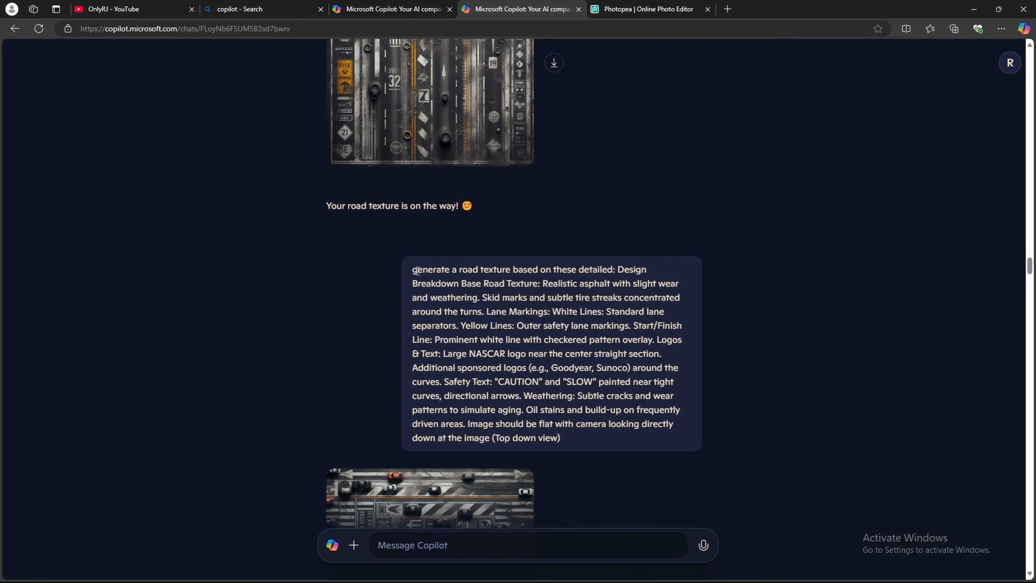
left_click_drag(412, 269, 599, 433)
scroll(579, 429, "down", 4)
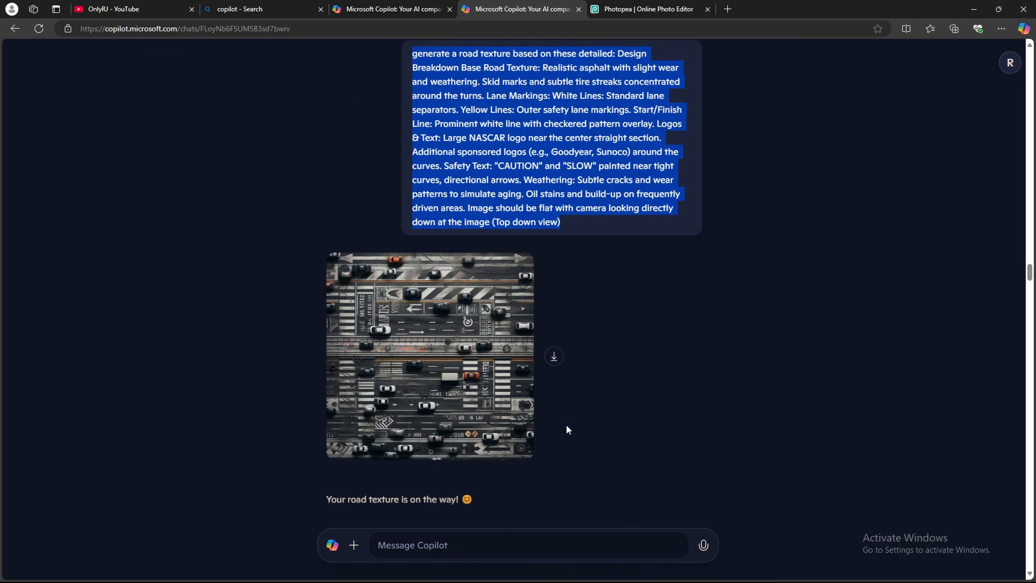
scroll(389, 313, "down", 1)
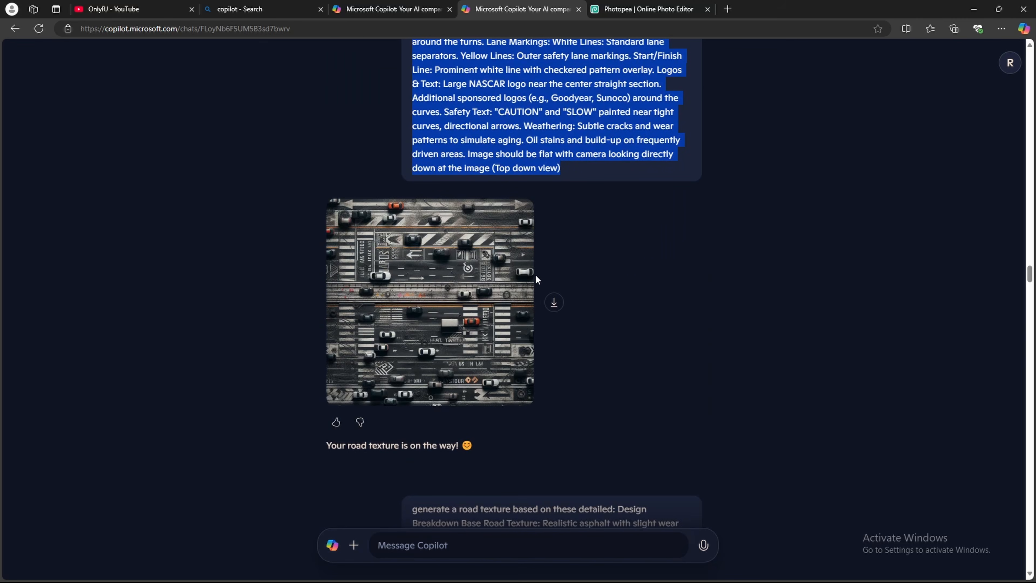
scroll(506, 285, "down", 5)
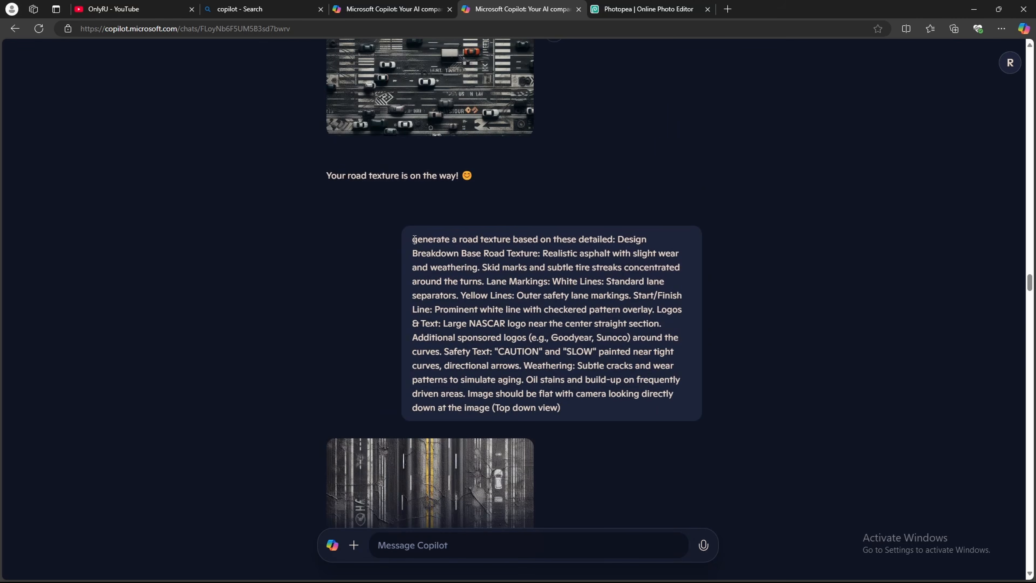
left_click_drag(414, 240, 639, 407)
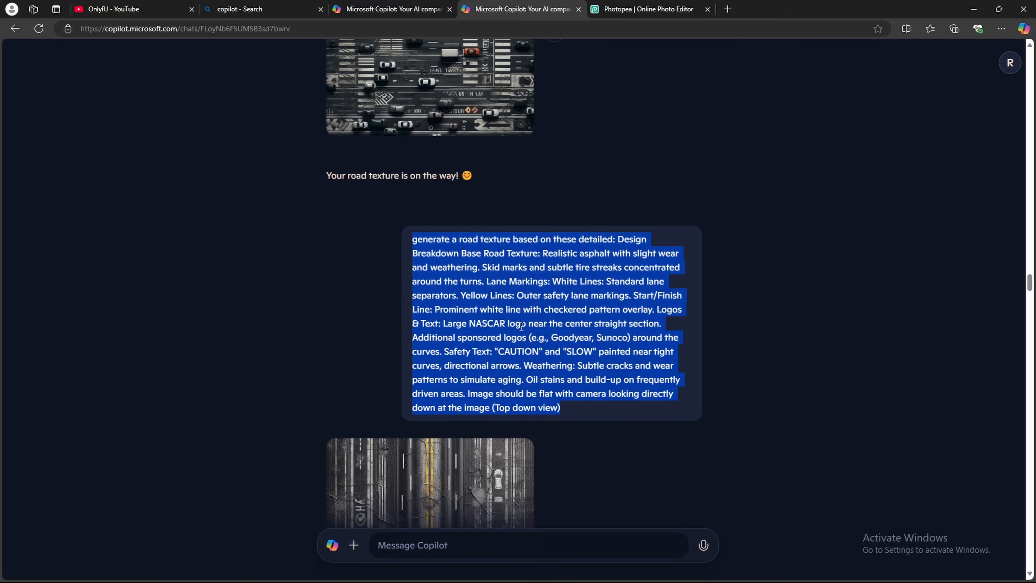
left_click(573, 282)
scroll(505, 337, "down", 5)
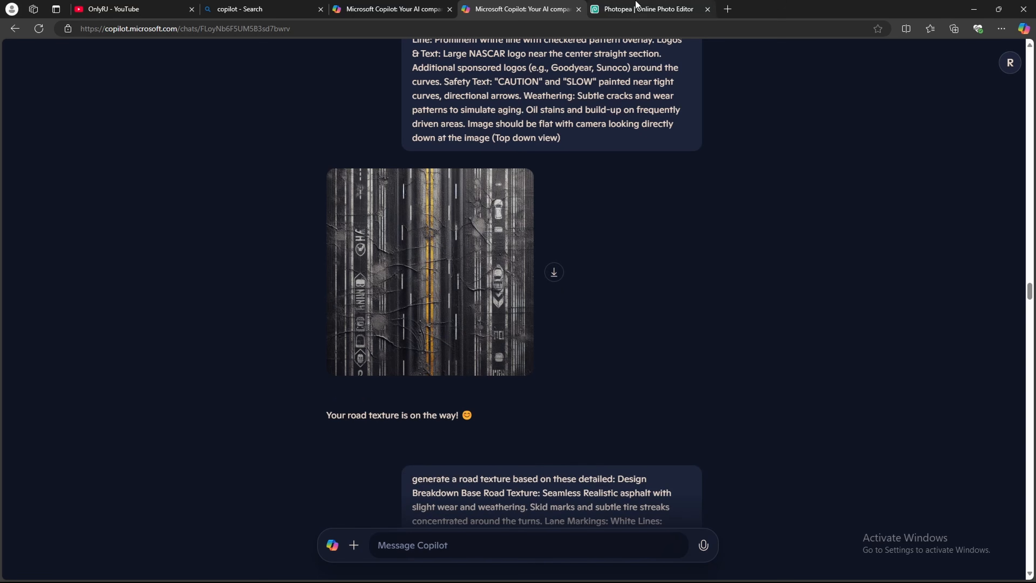
left_click(636, 8)
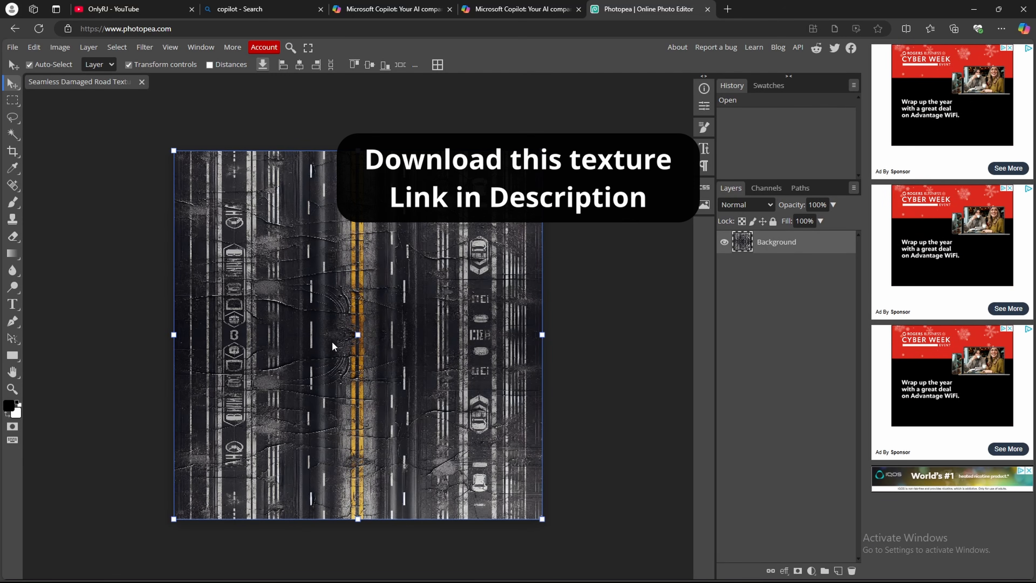
Step: Return to Blender, select the race track mesh and enter Edit Mode
left_click(973, 9)
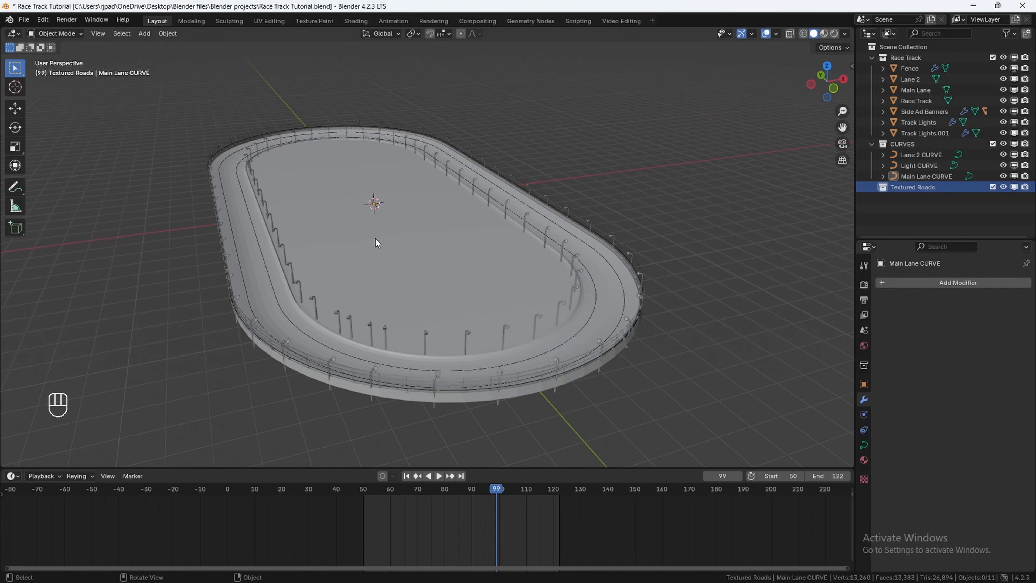
left_click(343, 219)
middle_click_drag(343, 220, 364, 233)
key("Tab")
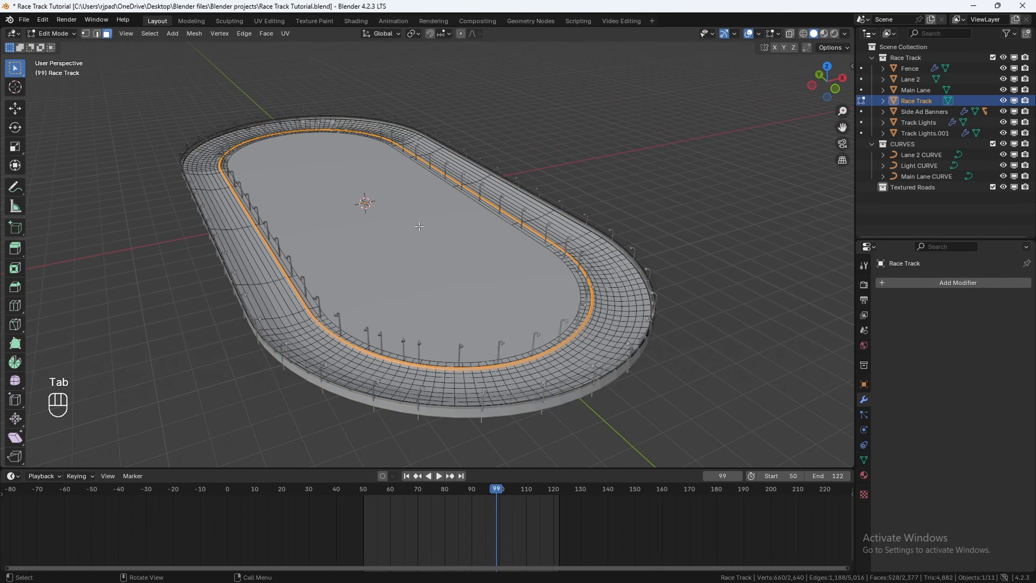
Step: Delete the flat inner face of the race track mesh and return to Object Mode
left_click(407, 228)
key("x")
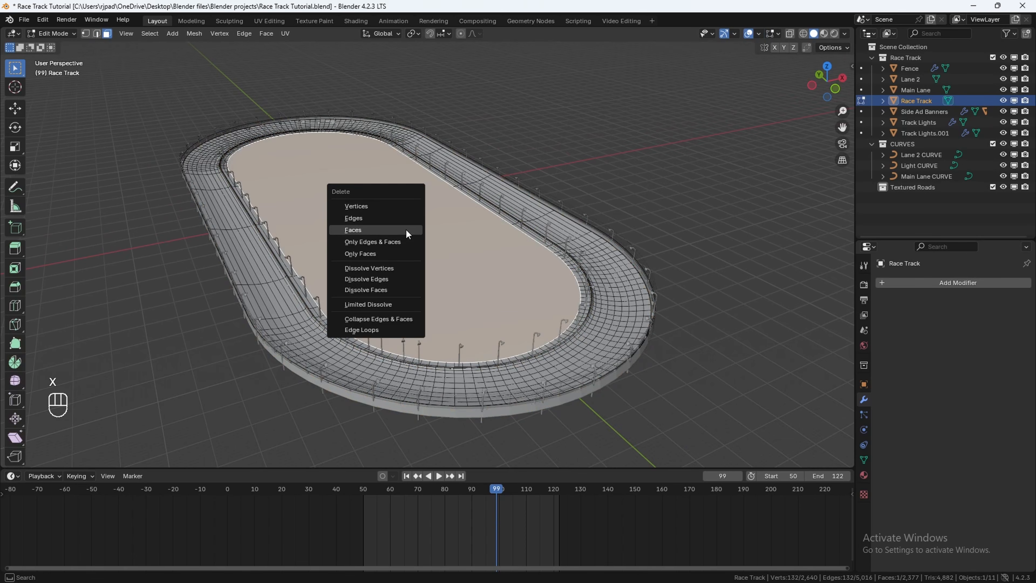
left_click(402, 230)
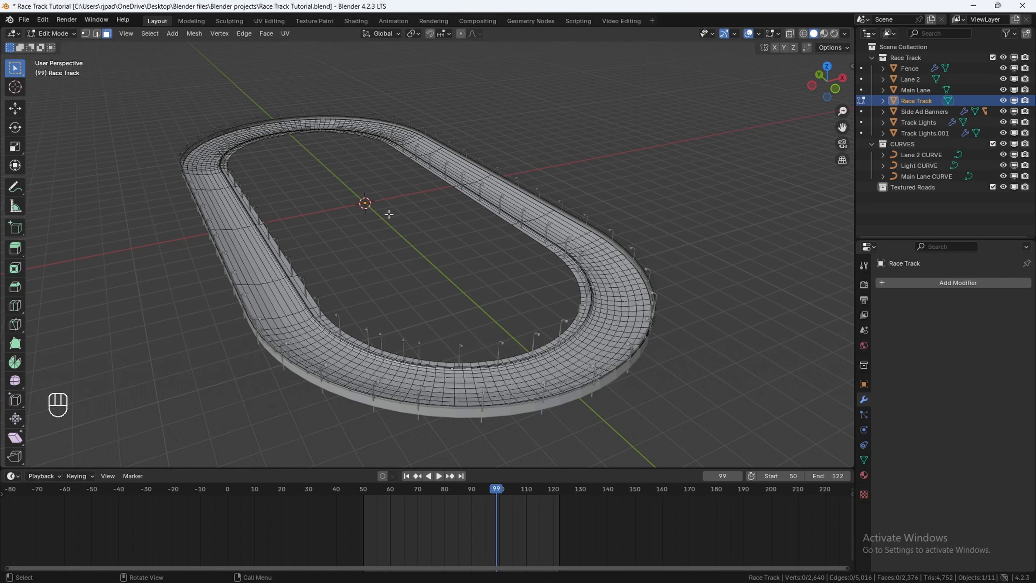
key("Tab")
Step: Make Textured Roads the active collection and add a plane mesh to it
middle_click_drag(388, 213, 469, 208)
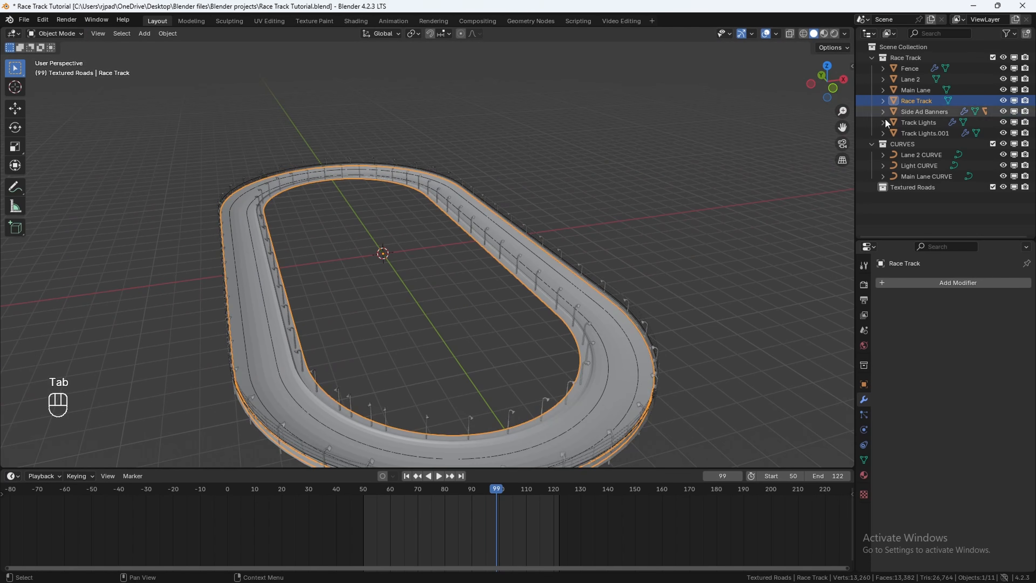
left_click(887, 188)
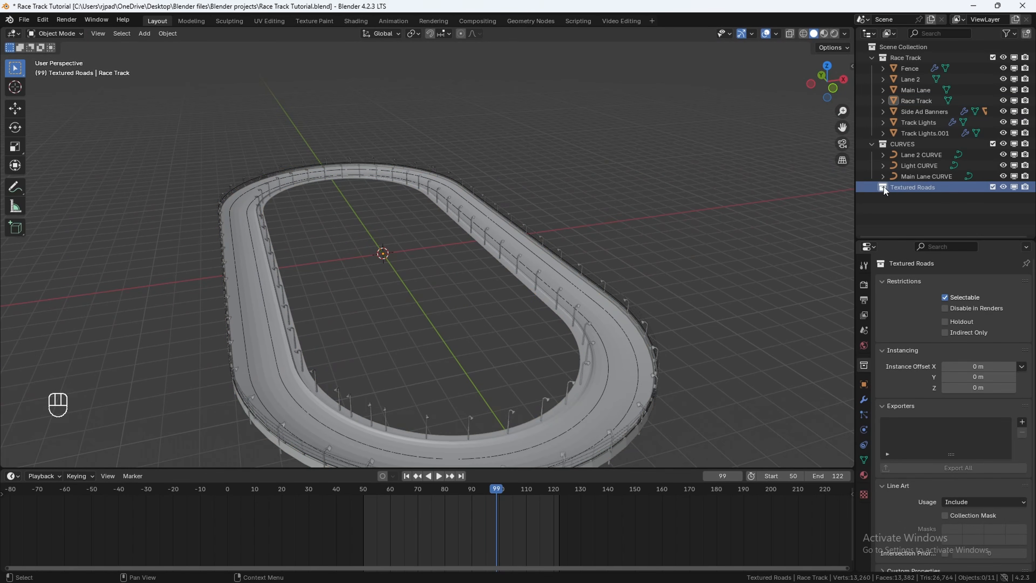
key("shift+a")
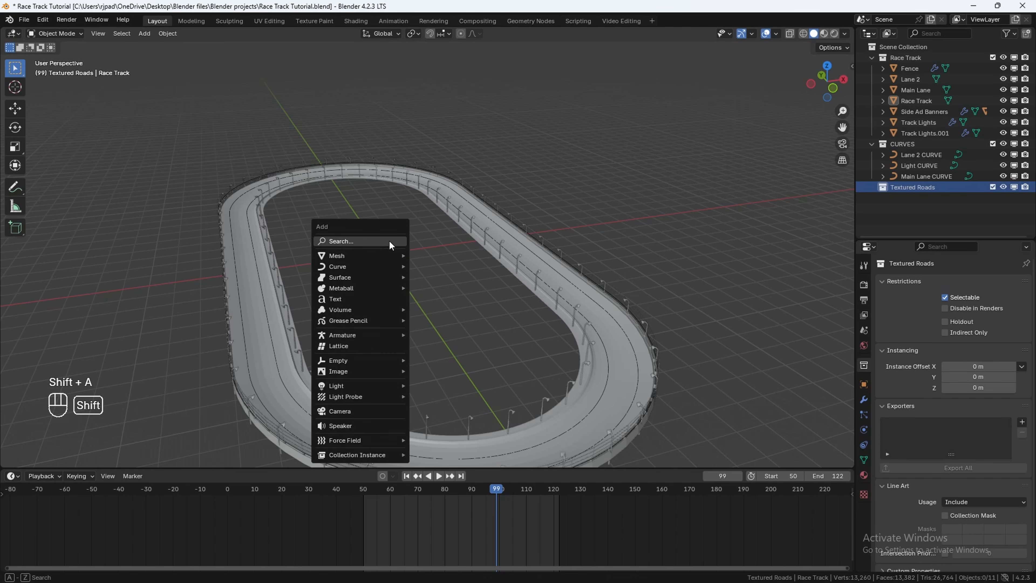
mouse_move(379, 254)
left_click(429, 255)
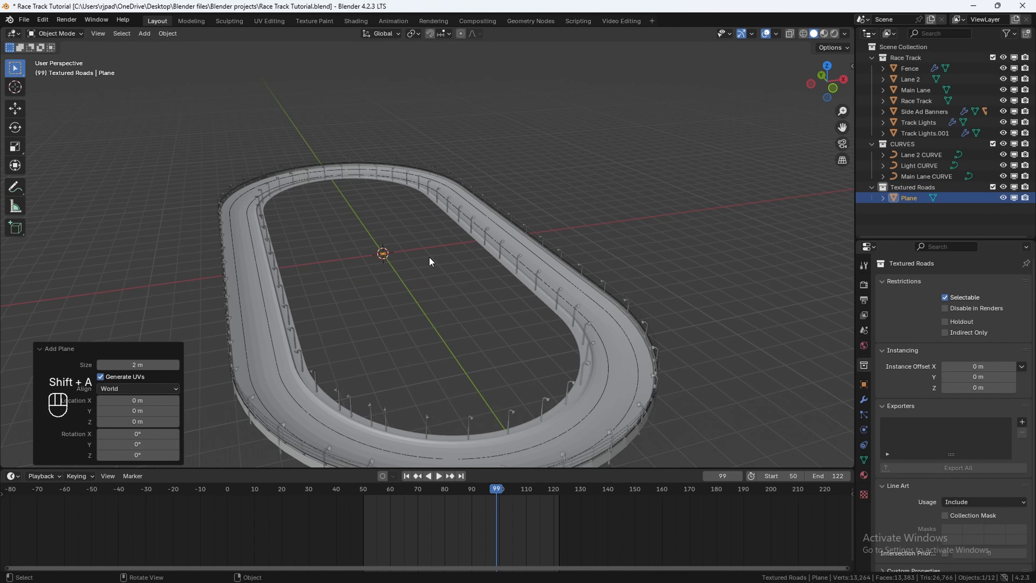
key("KP_Decimal")
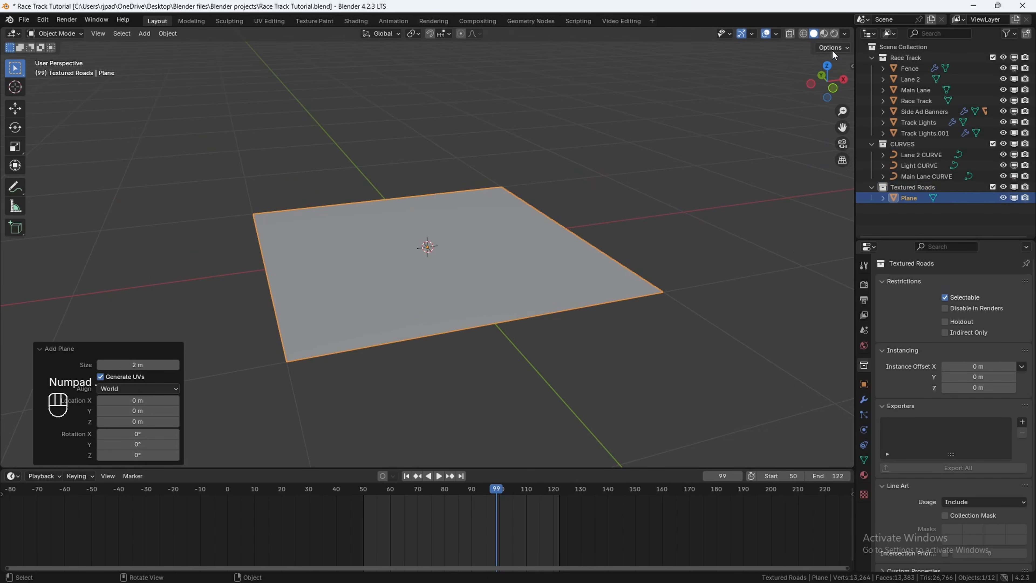
Step: Switch to top view and hide the Lane 2 and Race Track objects
left_click(830, 66)
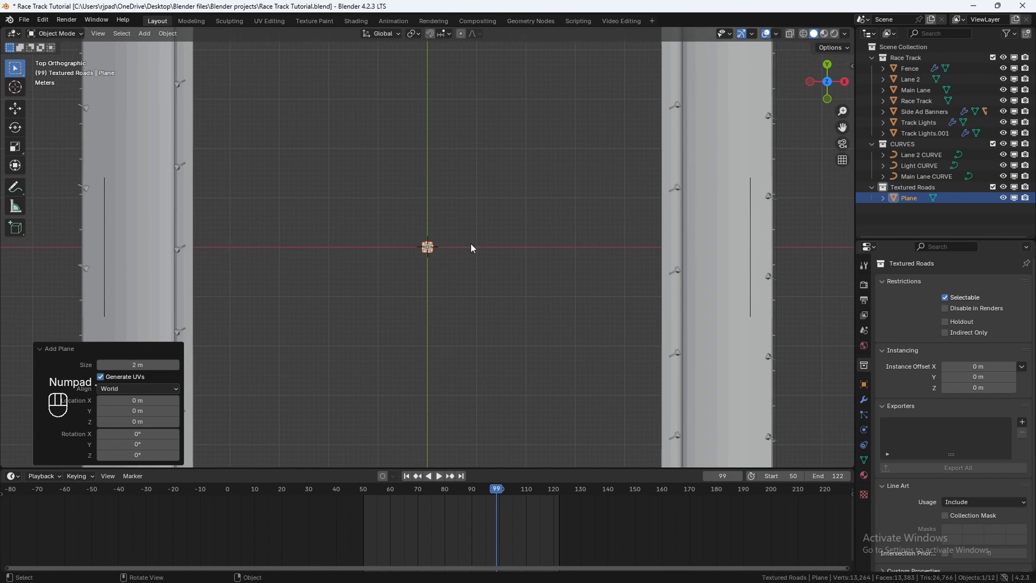
scroll(473, 248, "up", 5, "ctrl")
left_click(255, 106)
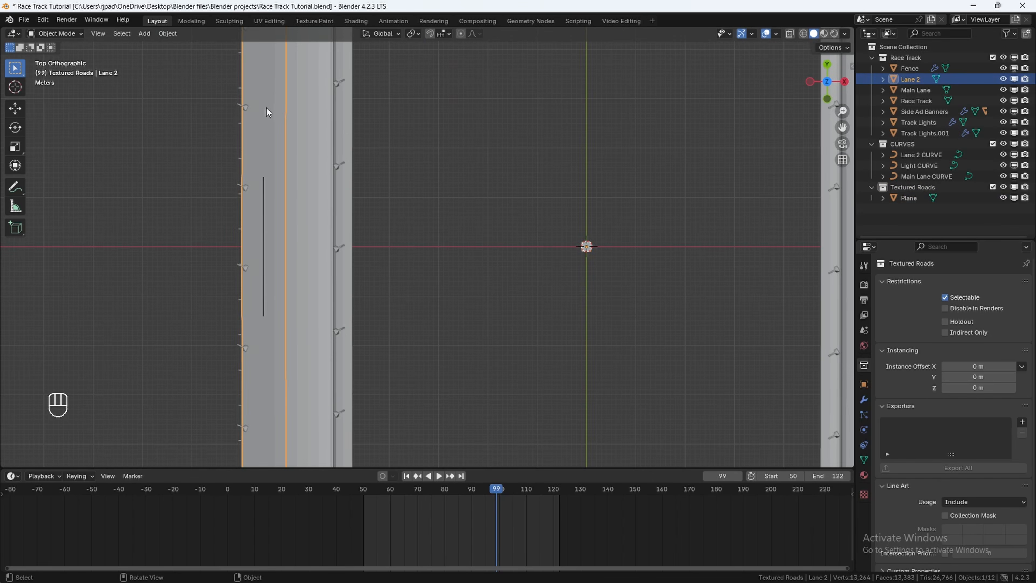
key("h")
key("h")
Step: Move the plane along X onto the main lane, about -57 m
scroll(309, 229, "up", 3, "ctrl")
left_click(250, 186)
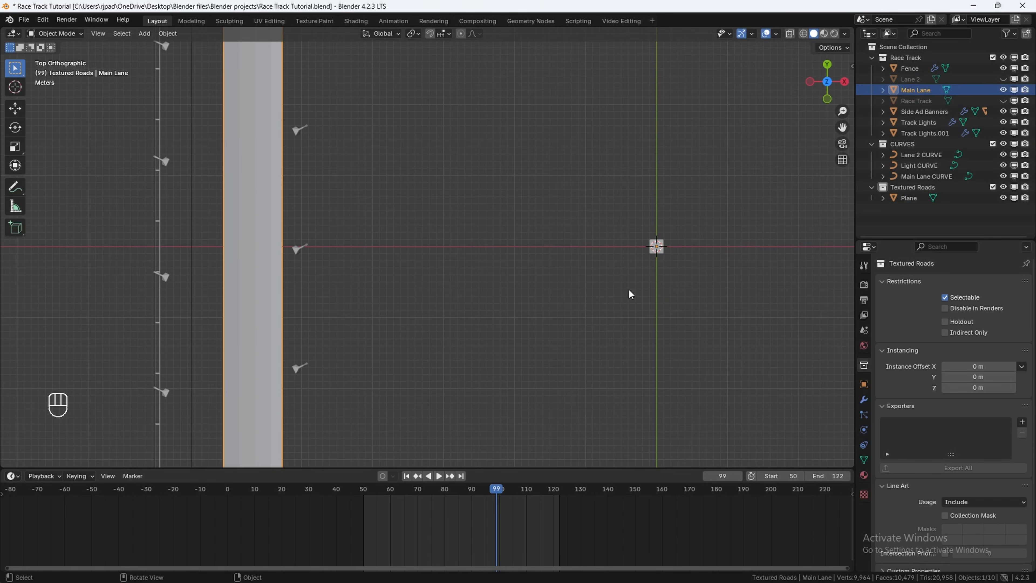
left_click(664, 251)
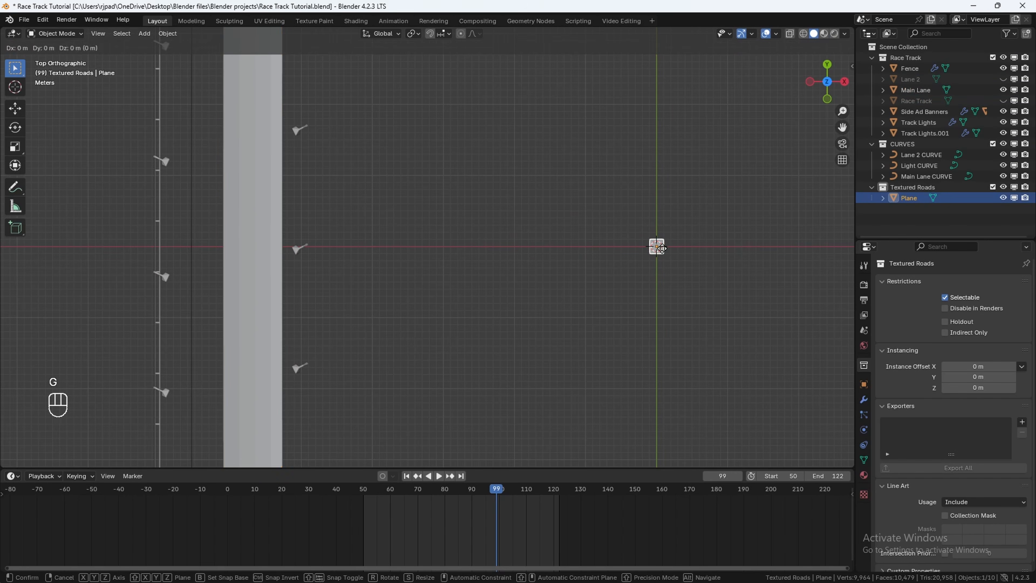
key("g")
key("x")
left_click(258, 253, "ctrl")
middle_click_drag(258, 253, 419, 270, "shift")
scroll(337, 254, "up", 3)
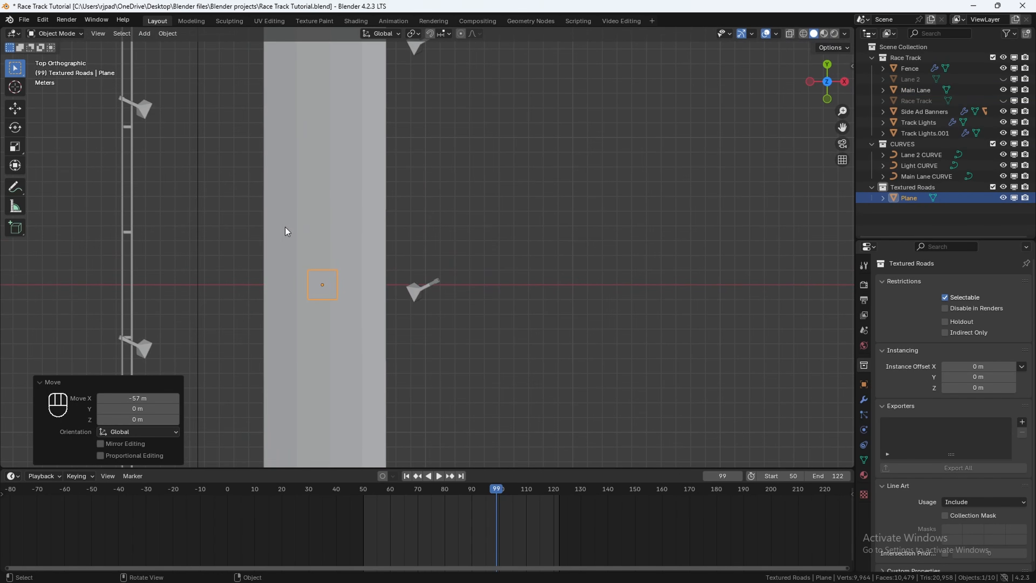
Step: Scale the plane along X to about 4.2 to span the road width and nudge it to center on the lane
scroll(350, 203, "down", 5)
scroll(405, 204, "up", 2)
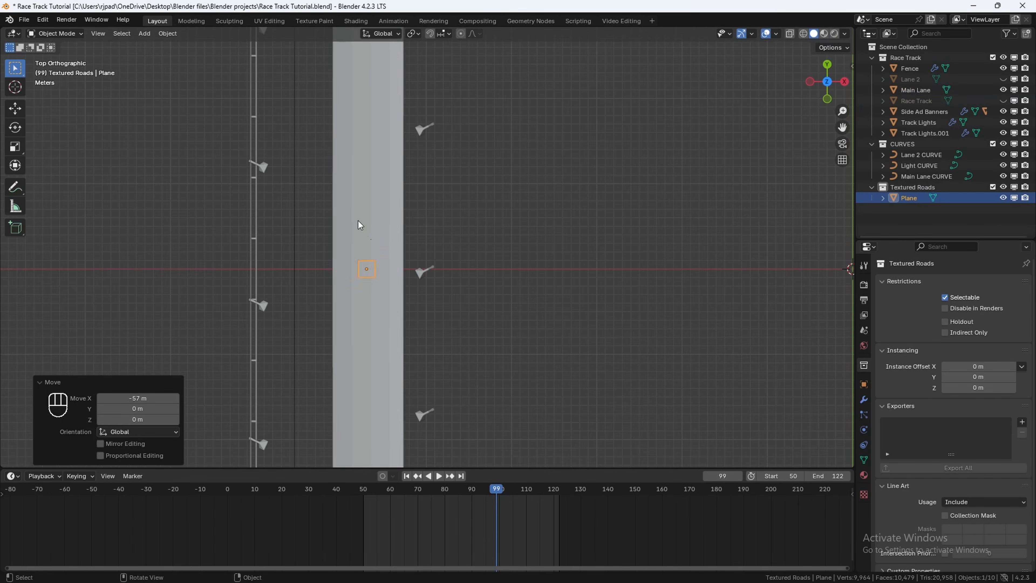
left_click(358, 221)
key("ctrl+z")
key("s")
key("x")
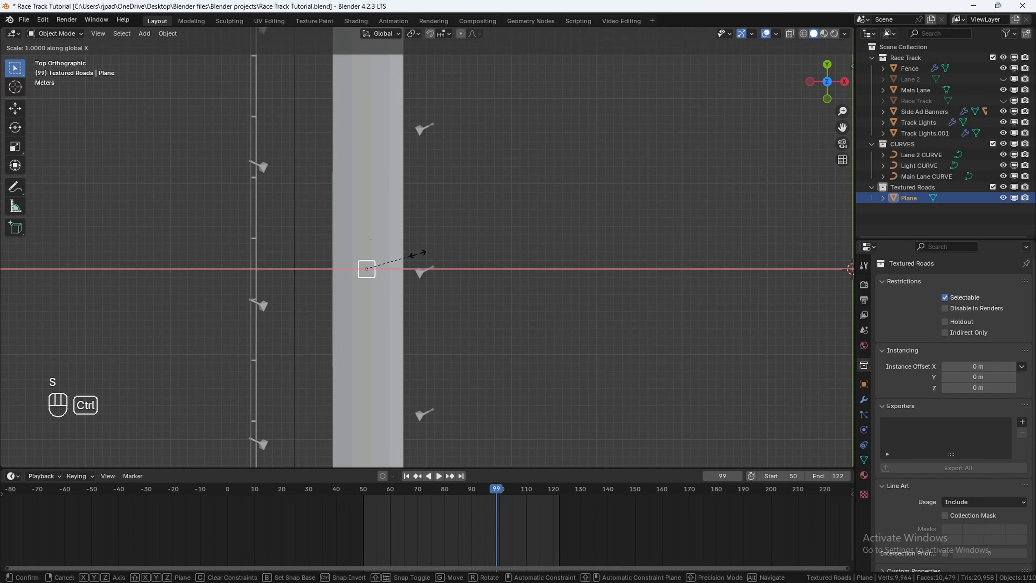
left_click(535, 273, "ctrl")
scroll(536, 273, "up", 3)
key("g")
left_click(538, 274)
scroll(409, 249, "down", 1)
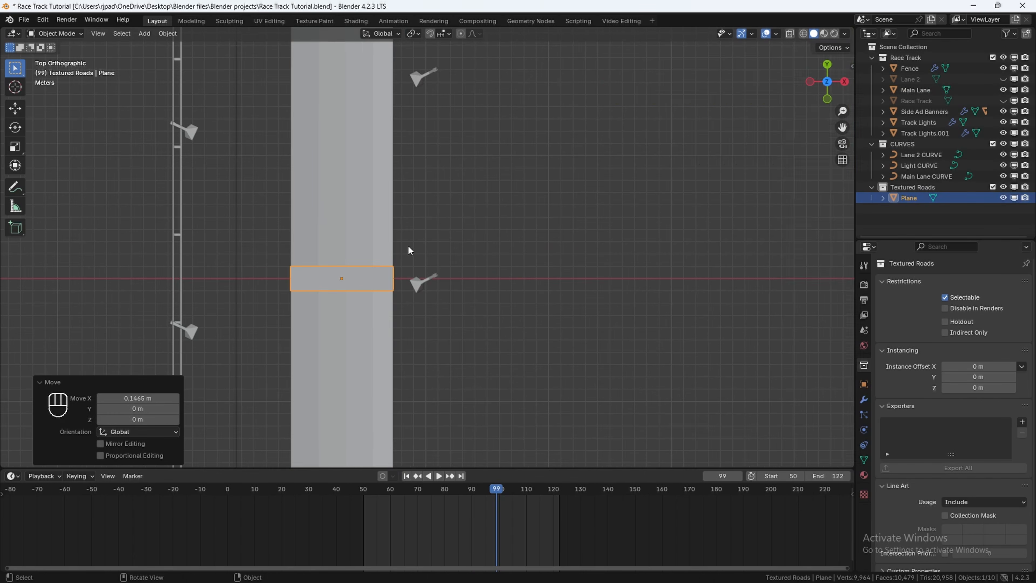
Step: Set the plane's Y dimension to 20 m and its X location to 0
key("n")
left_click(794, 244)
type("20")
key("Return")
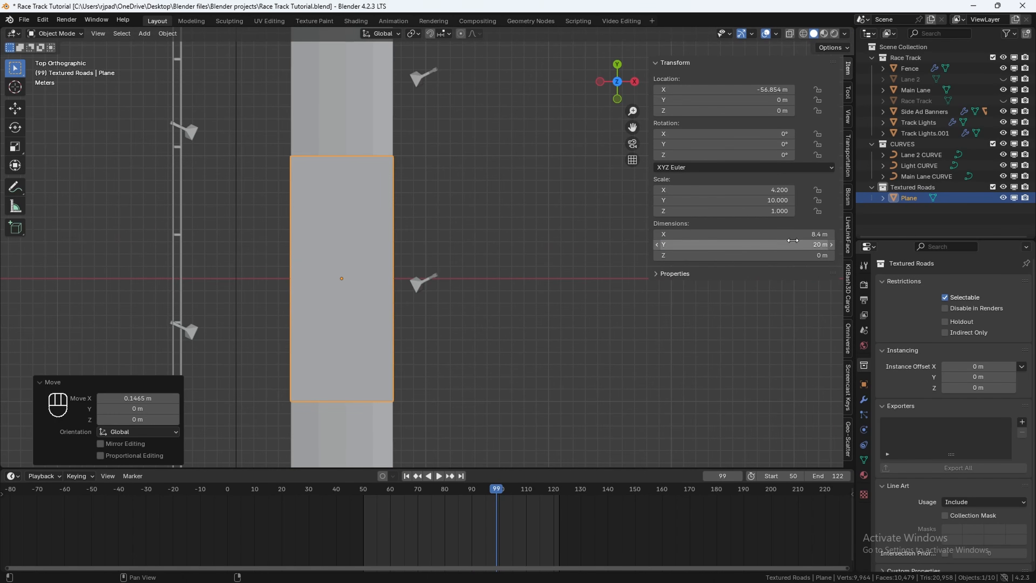
left_click(733, 89)
type("0")
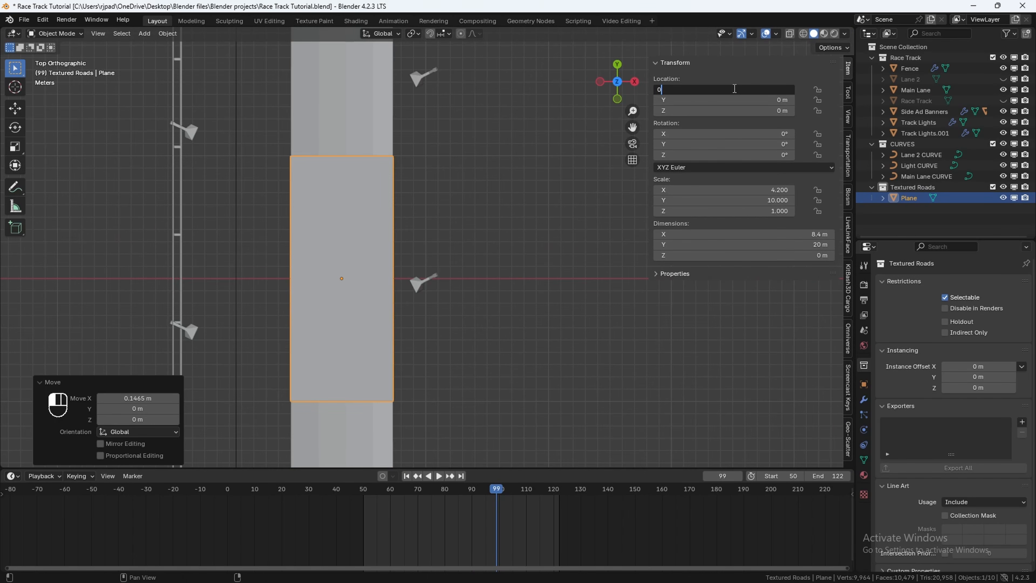
key("Return")
Step: Frame the plane and apply all its transforms
key("n")
key("KP_Decimal")
key("ctrl+a")
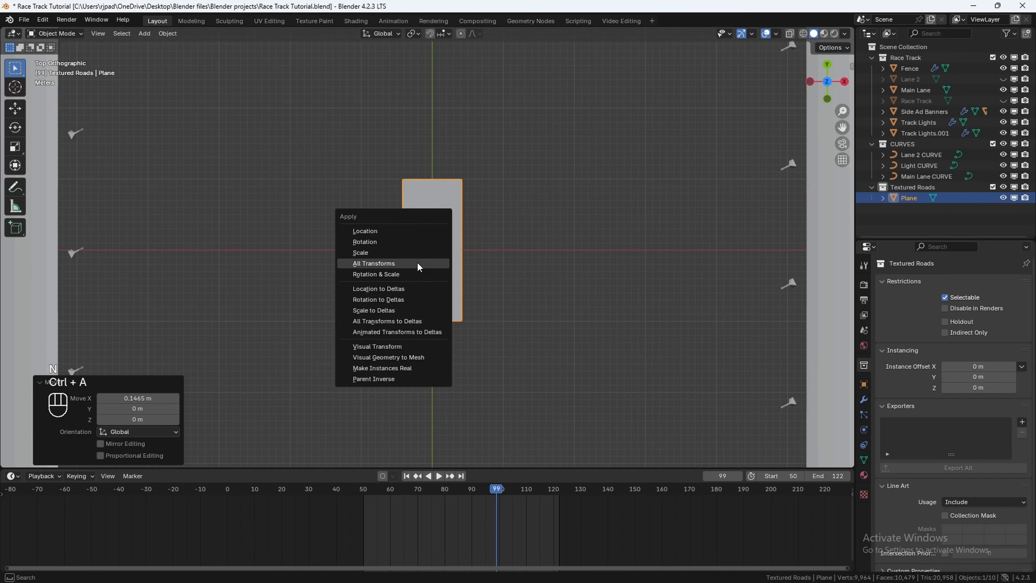
left_click(419, 265)
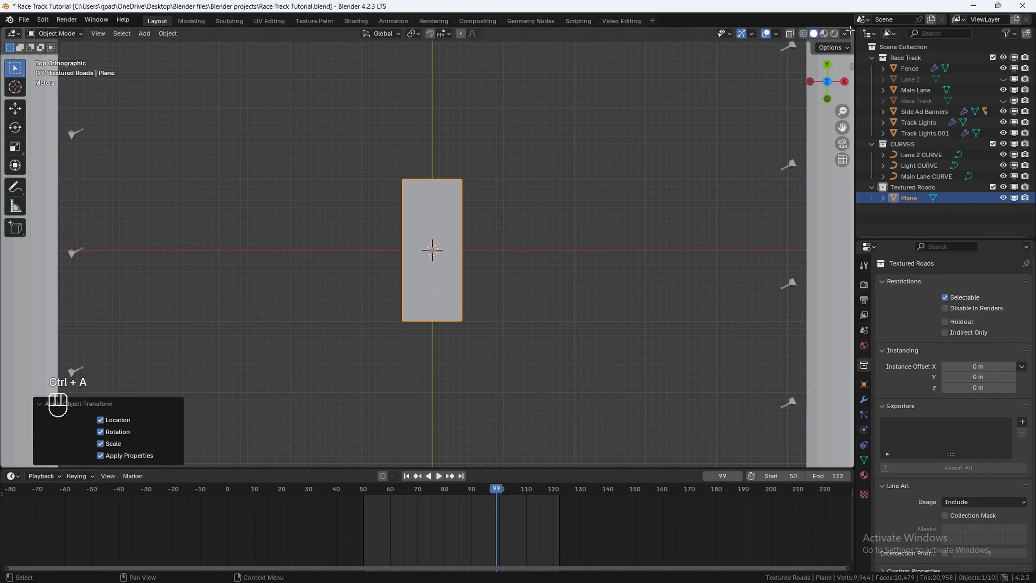
Step: Split the viewport and turn the new area into a Shader Editor
left_click_drag(806, 39, 462, 38)
left_click(462, 38)
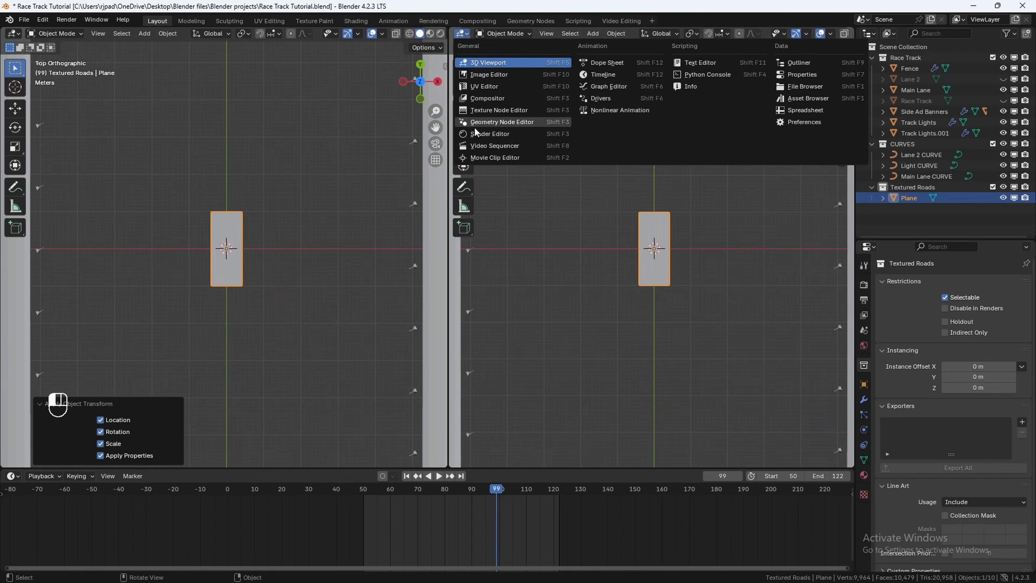
left_click(476, 134)
scroll(231, 242, "up", 2)
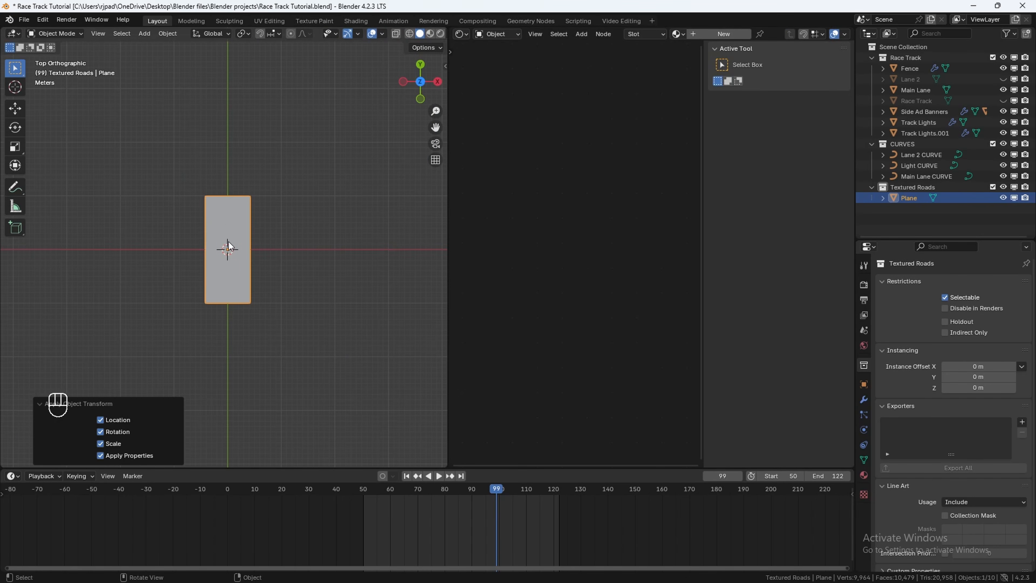
Step: Rename the plane to Main Road Textured
key("F2")
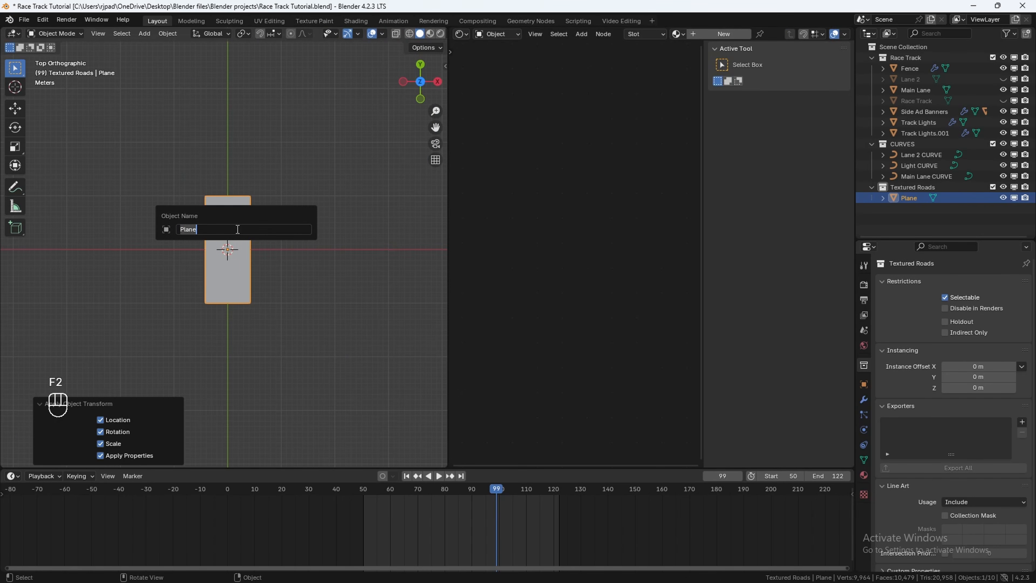
type("Main Road Textured")
key("Return")
key("n")
Step: Create a new material for the plane named Road Texture
left_click(711, 30)
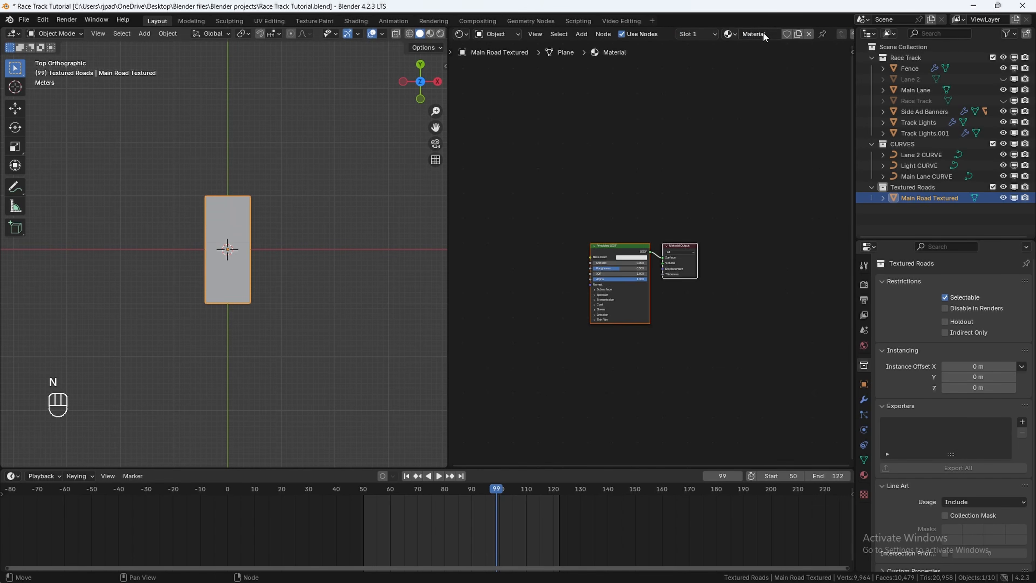
left_click(756, 35)
type("Road Texture")
key("Return")
Step: Add an Image Texture node and connect its Color to the Principled BSDF Base Color
key("shift+a")
type("imag")
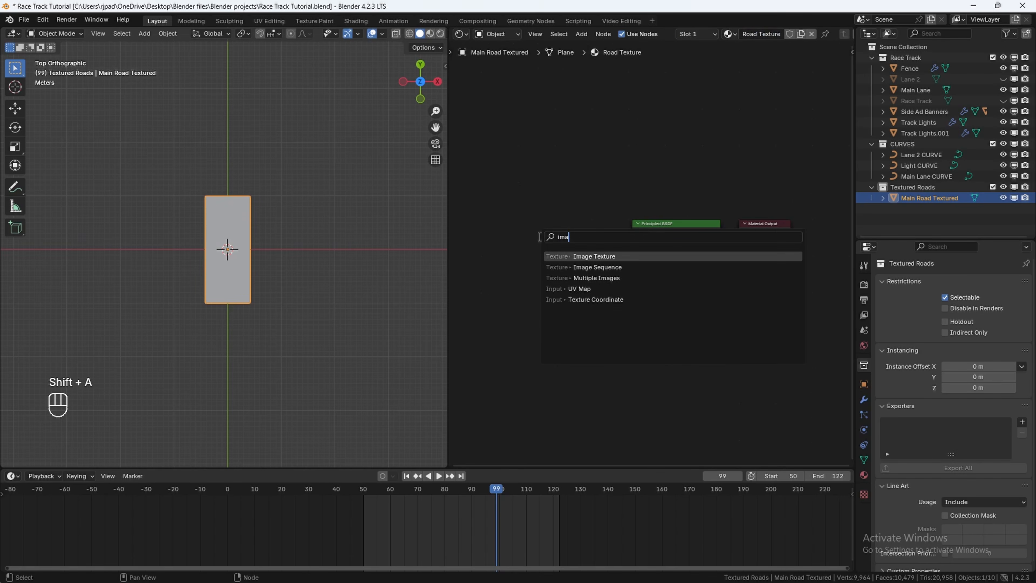
left_click(595, 256)
left_click(556, 258)
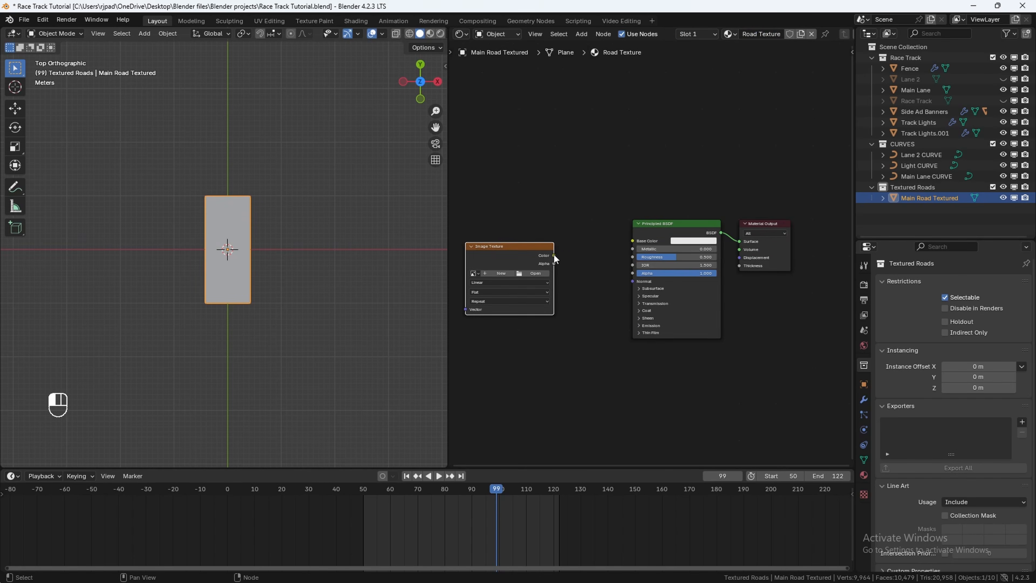
left_click_drag(554, 255, 632, 240)
key("Home")
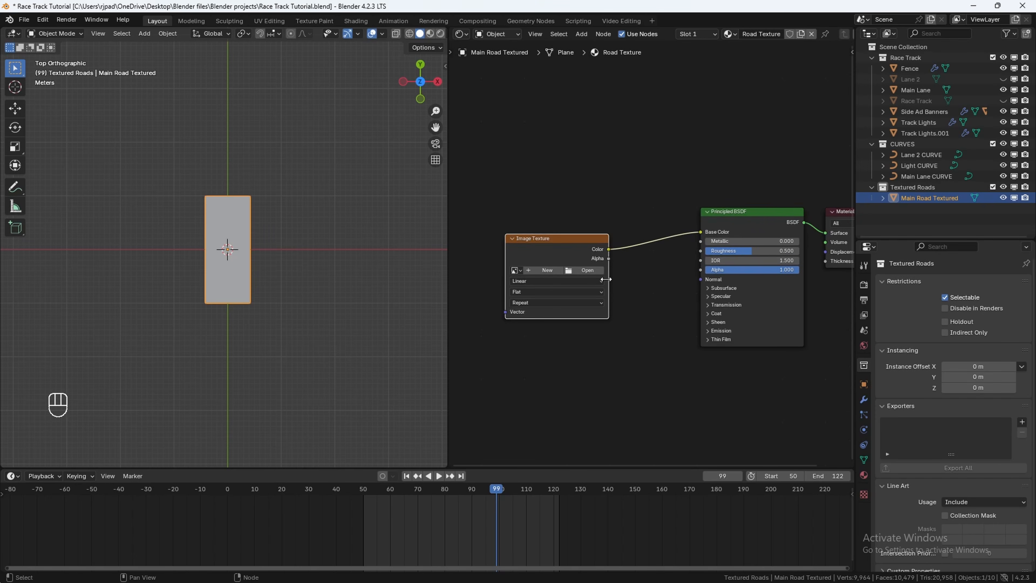
Step: Load Seamless Damaged Road Texture.png from the Image textures folder into the Image Texture node
left_click(591, 268)
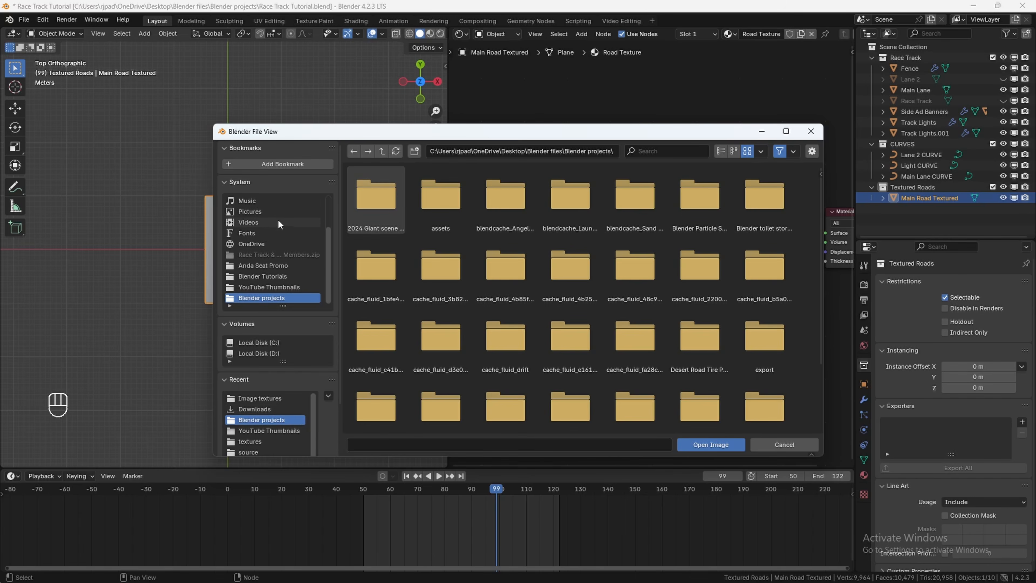
left_click(260, 398)
left_click(386, 393)
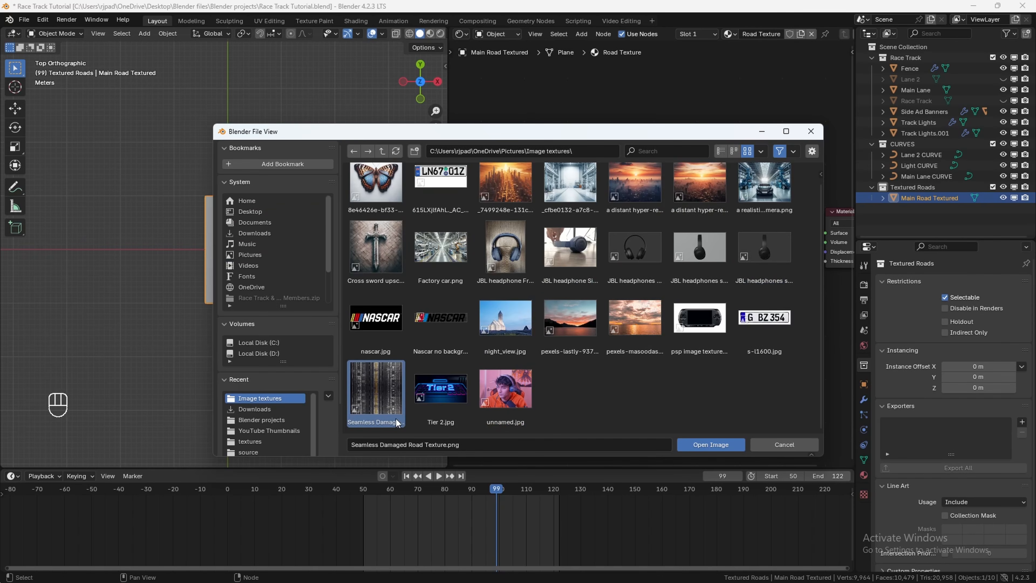
left_click(716, 444)
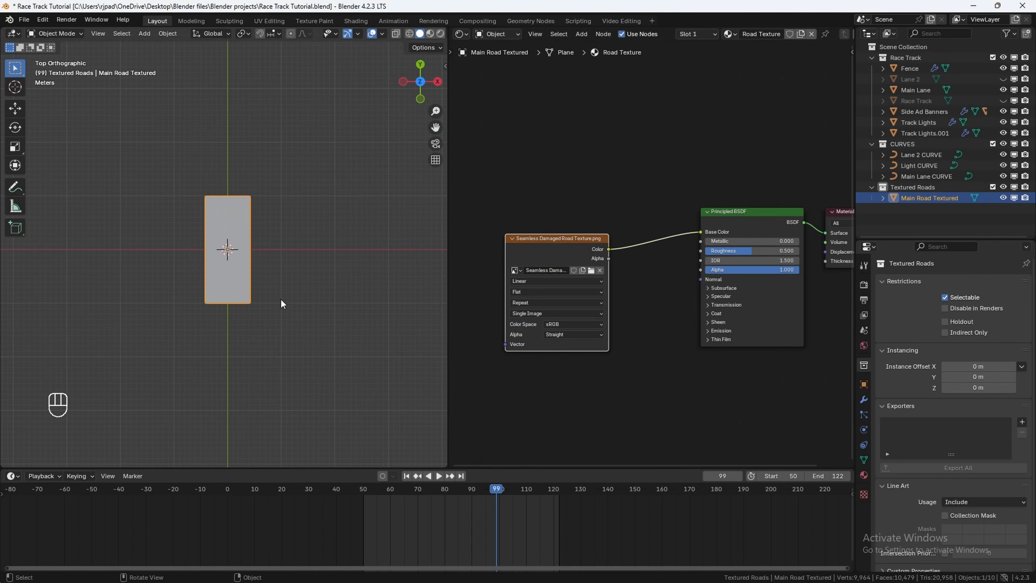
Step: Switch the viewport to Material Preview shading
scroll(282, 303, "up", 1)
key("z")
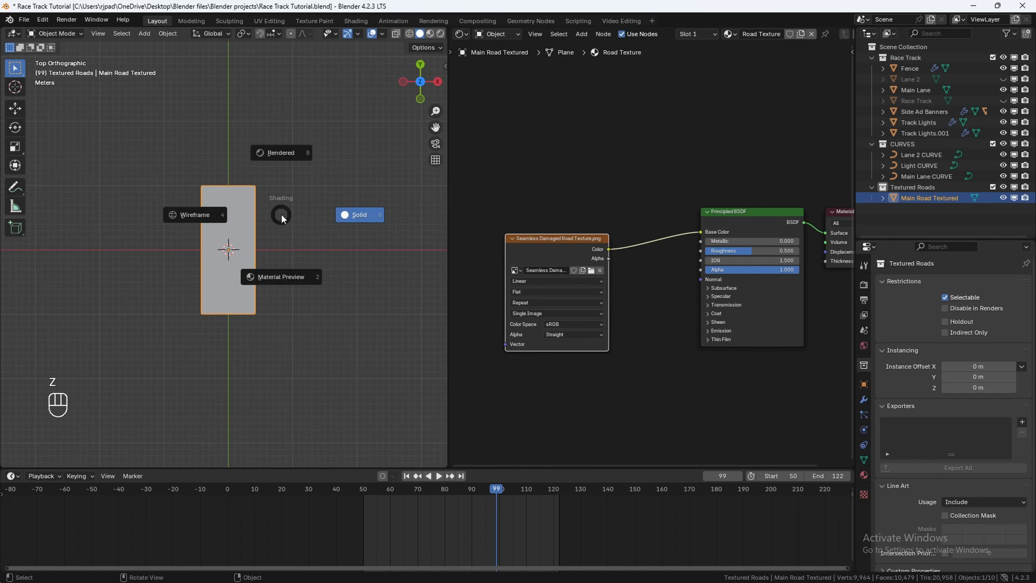
left_click(285, 288)
scroll(248, 227, "up", 5)
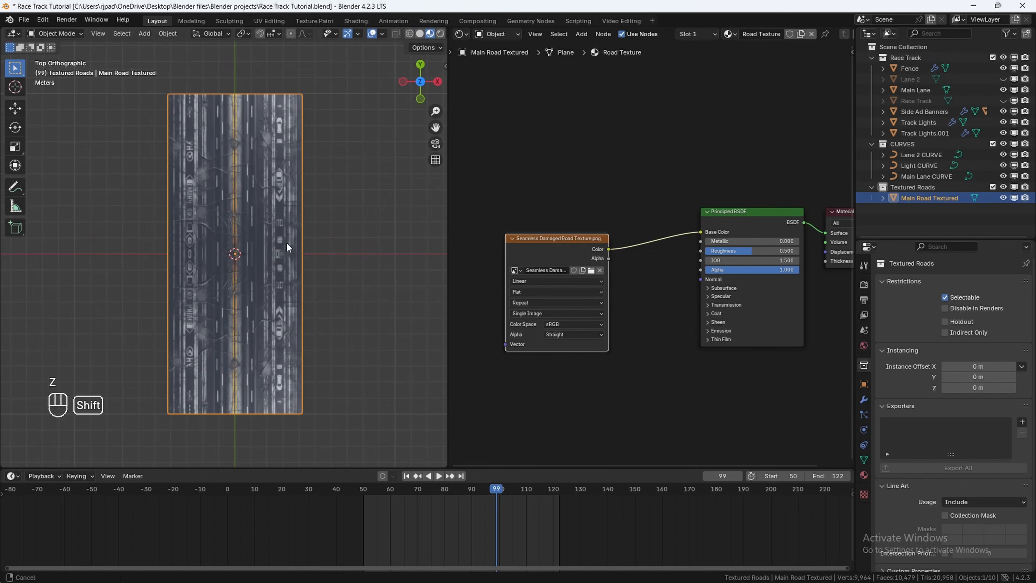
Step: Enter Edit Mode on the road plane and add 30 horizontal loop cuts across it
key("Tab")
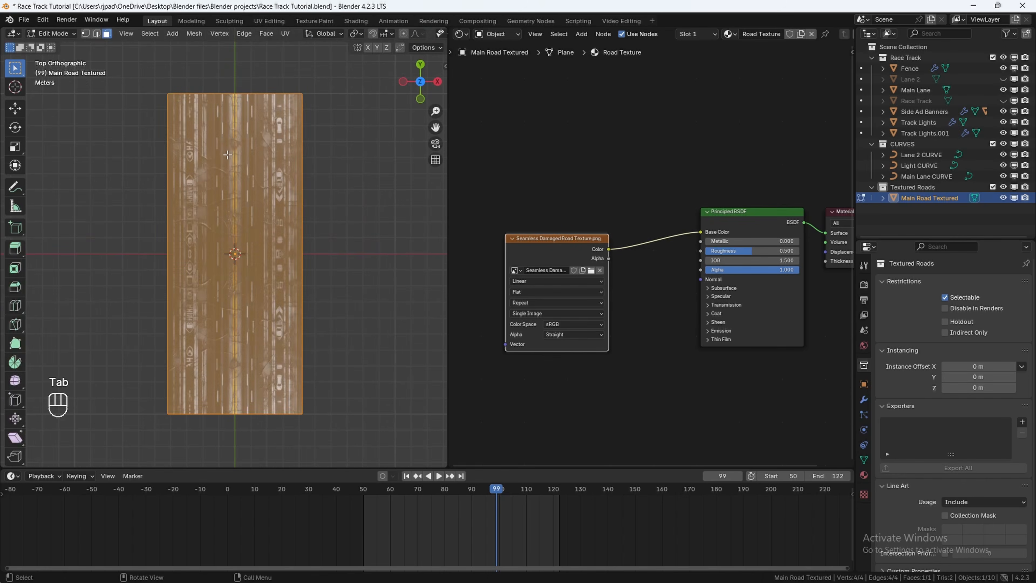
middle_click_drag(279, 174, 241, 188, "shift")
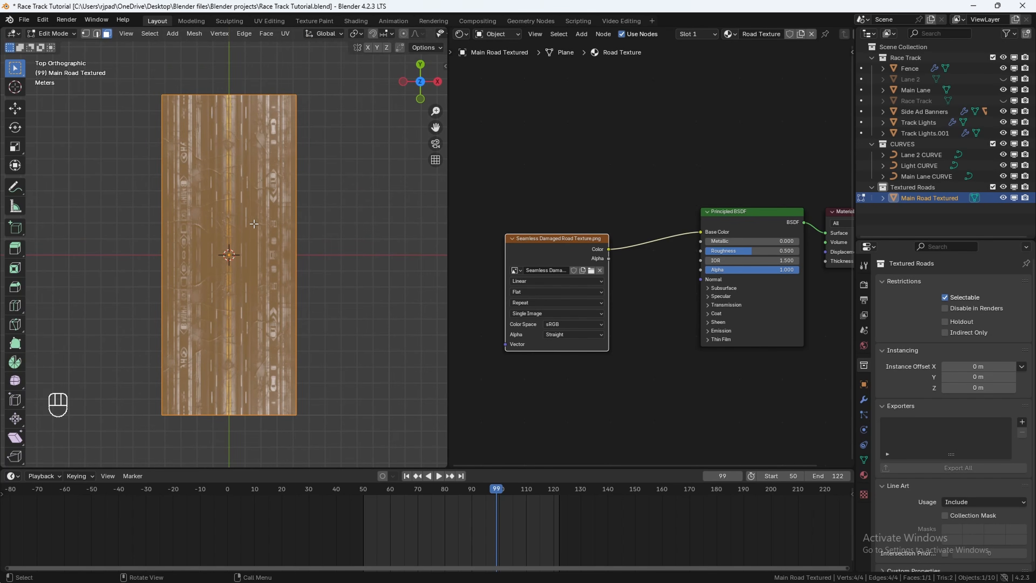
key("ctrl+r")
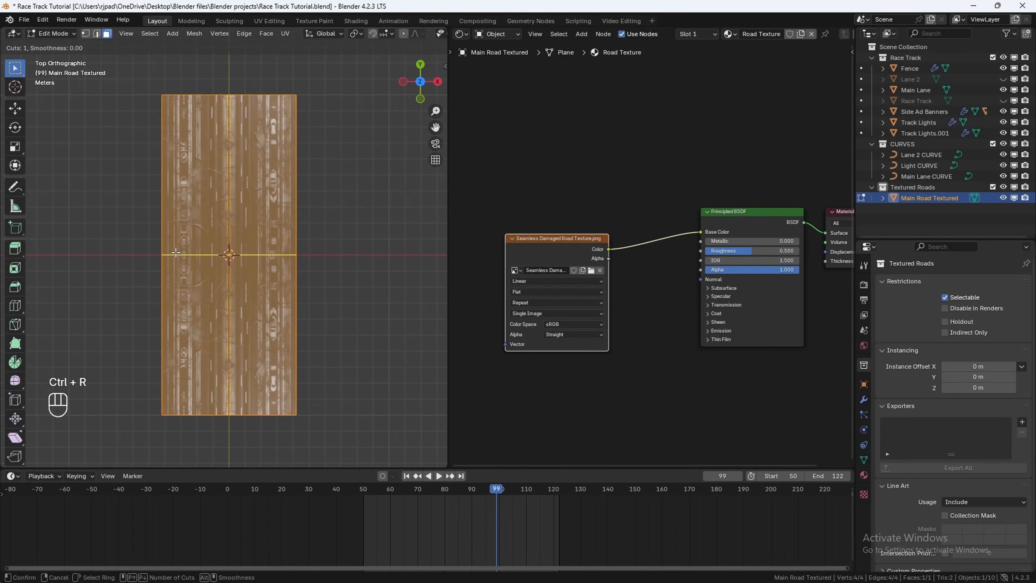
scroll(176, 252, "up", 20)
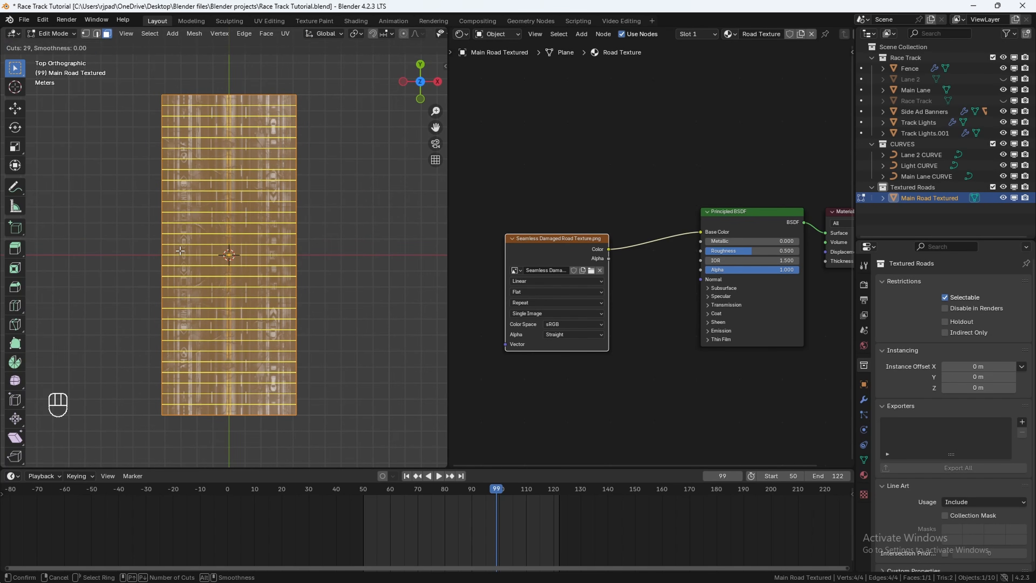
scroll(180, 250, "up", 1)
left_click(182, 247)
right_click(183, 245)
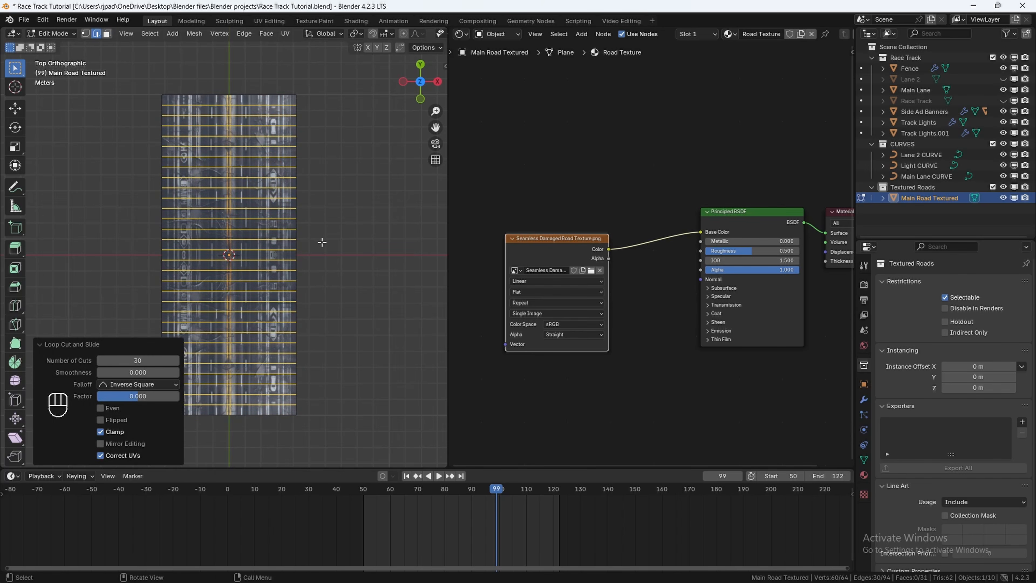
Step: Select all the plane's geometry and rotate it 90 degrees around Z
key("a")
type("r")
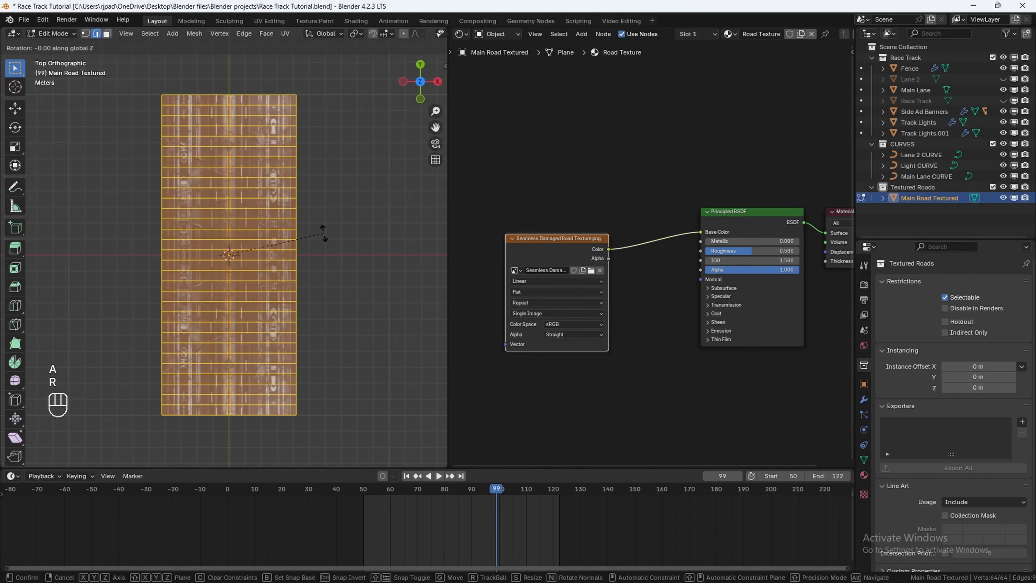
type("90")
left_click(323, 232)
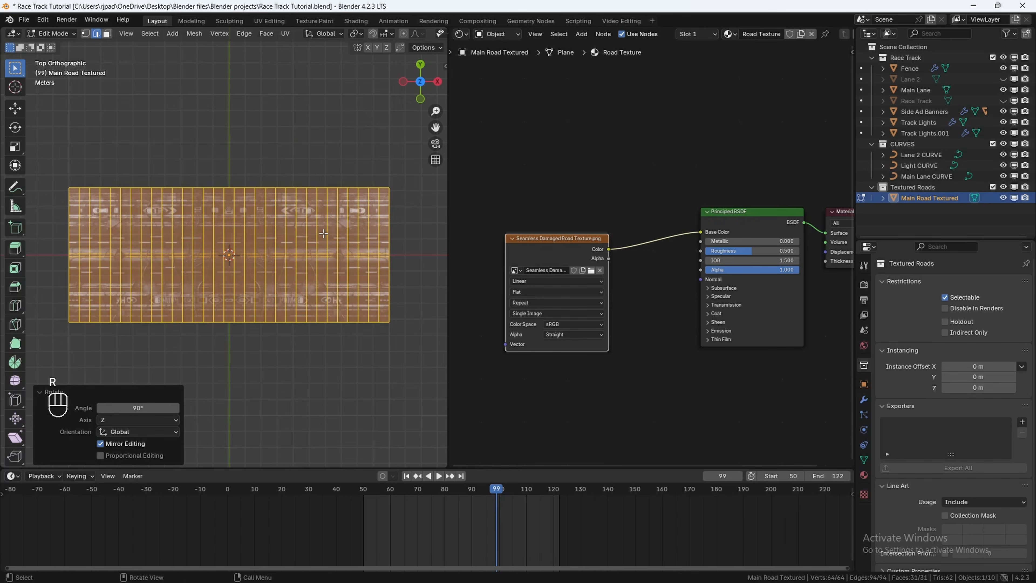
Step: Switch the Shader Editor area to the UV Editor
left_click(462, 34)
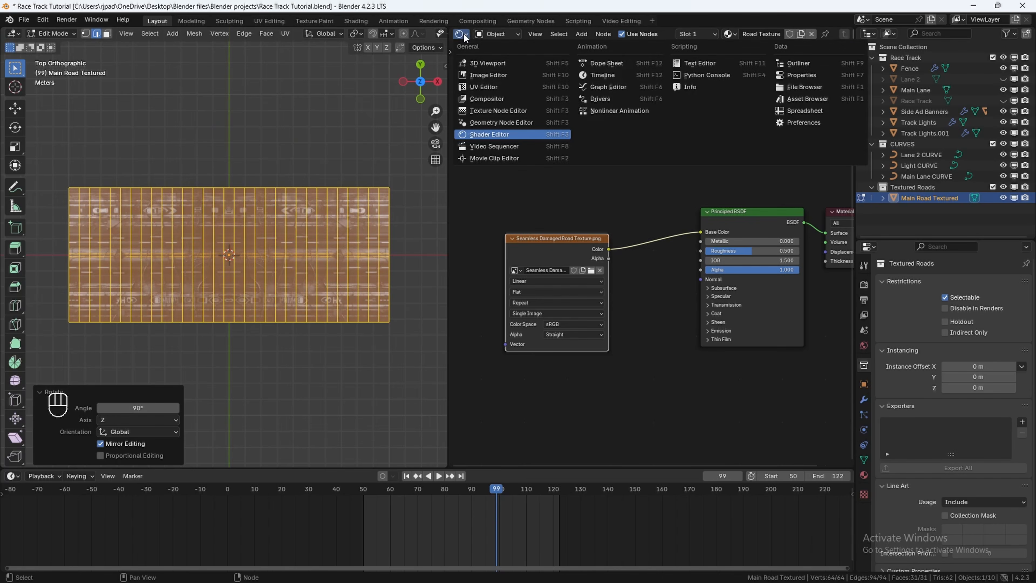
left_click(476, 83)
scroll(632, 211, "down", 5)
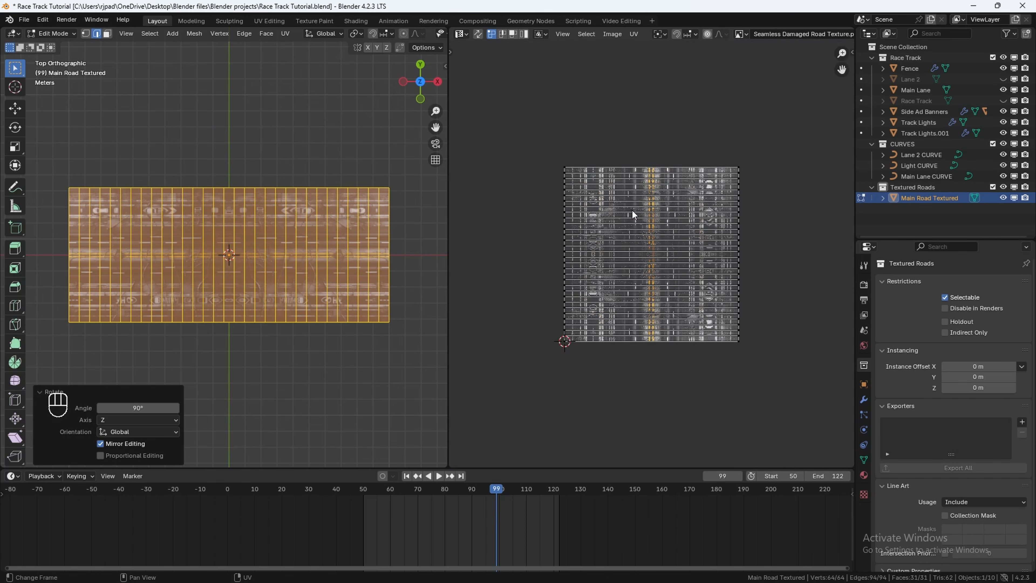
Step: Select all faces and unwrap them with Smart UV Project
key("a")
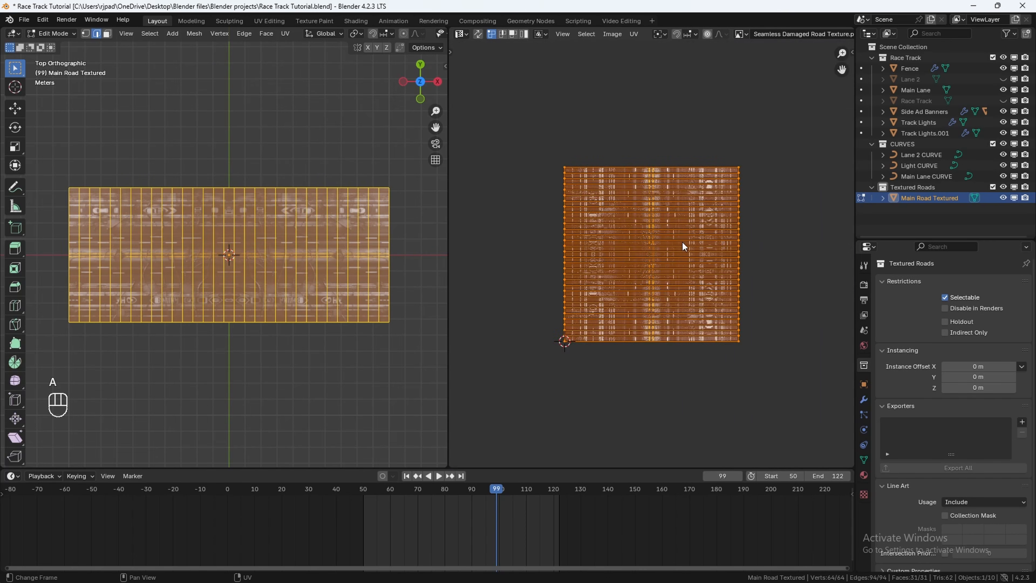
key("u")
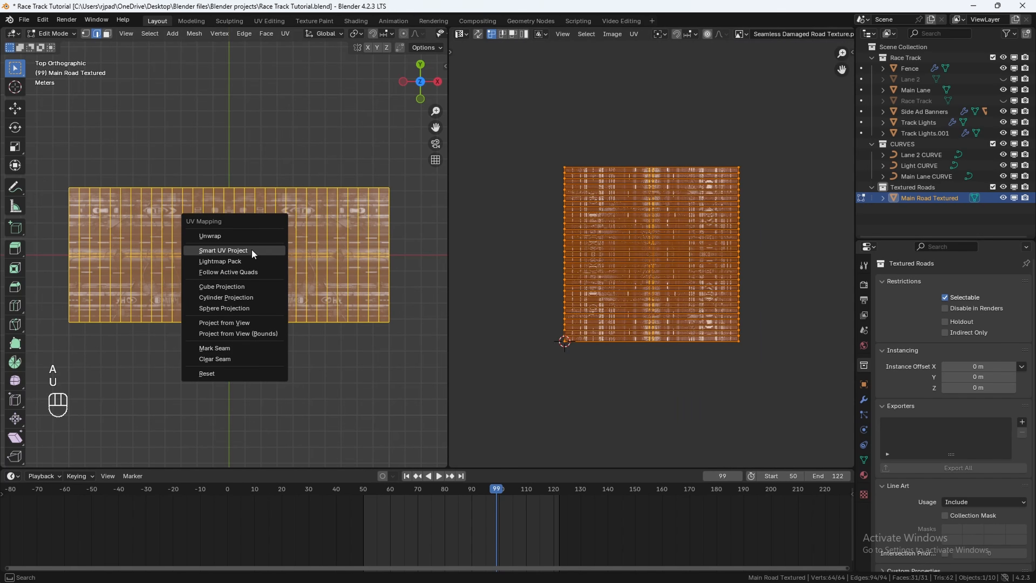
left_click(252, 250)
left_click(252, 354)
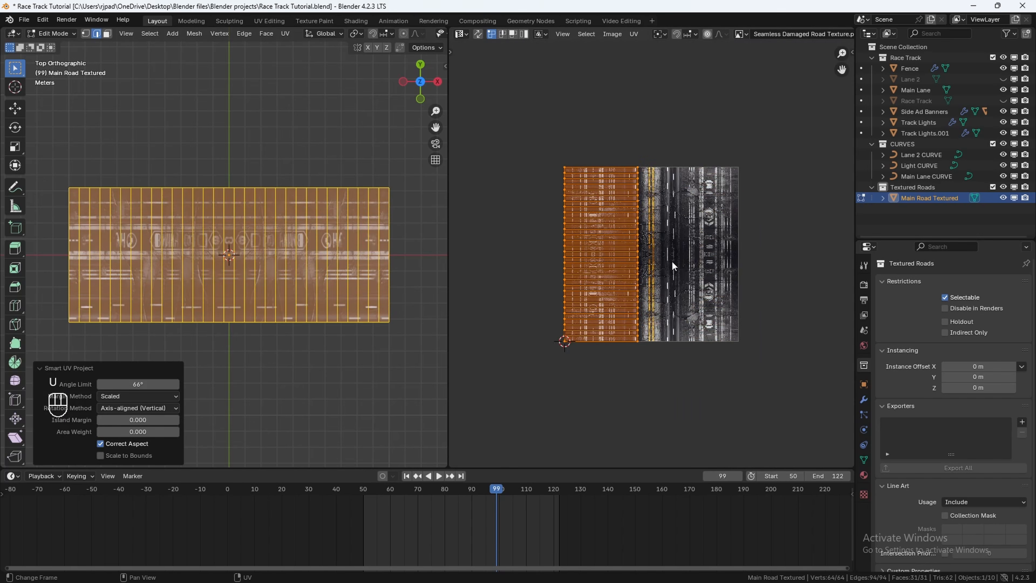
Step: Move the UV island over the road strip of the texture
key("g")
key("y")
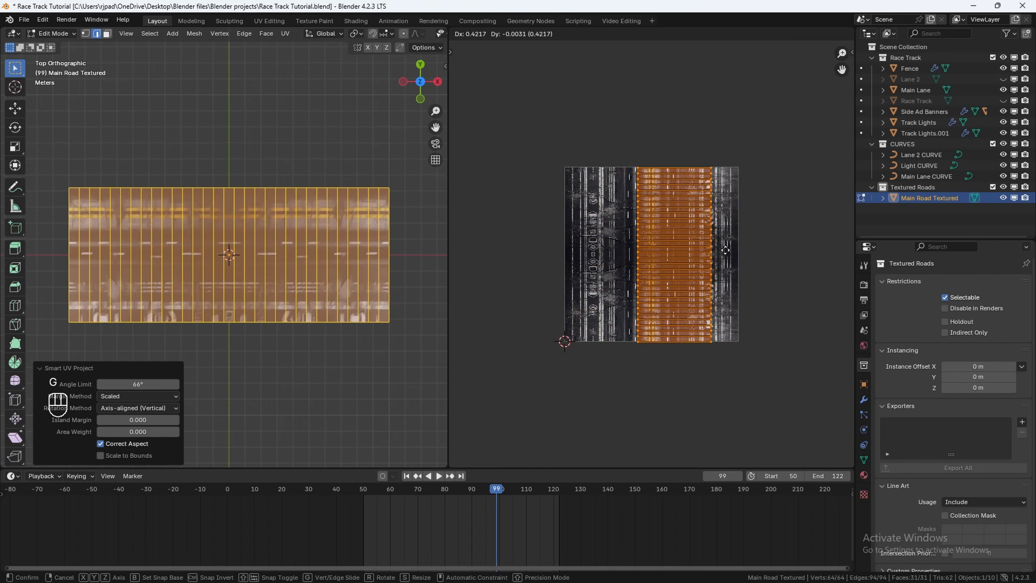
left_click(738, 252)
middle_click_drag(738, 252, 703, 272)
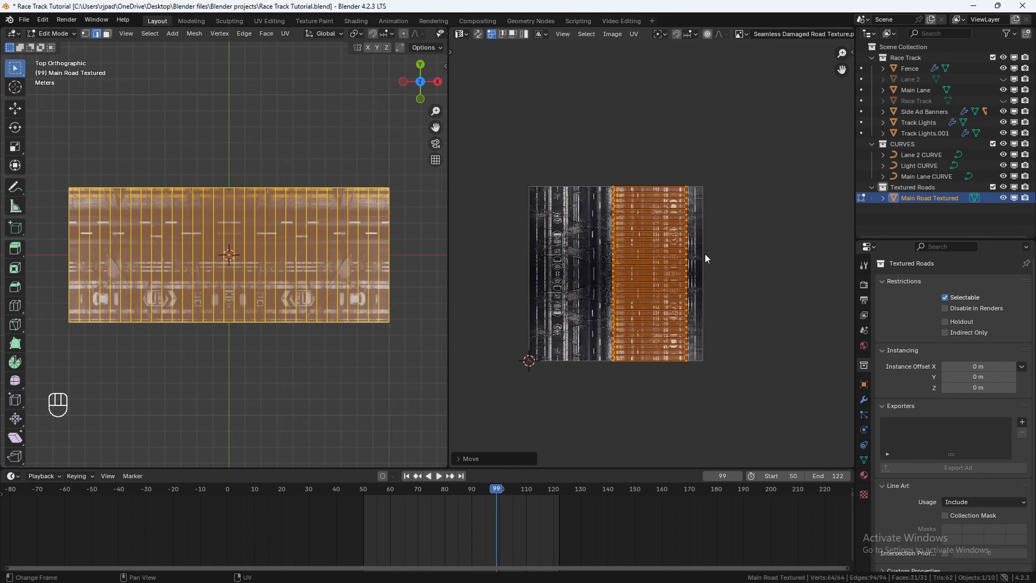
Step: Scale the UV island 1.6 times along Y
key("s")
key("y")
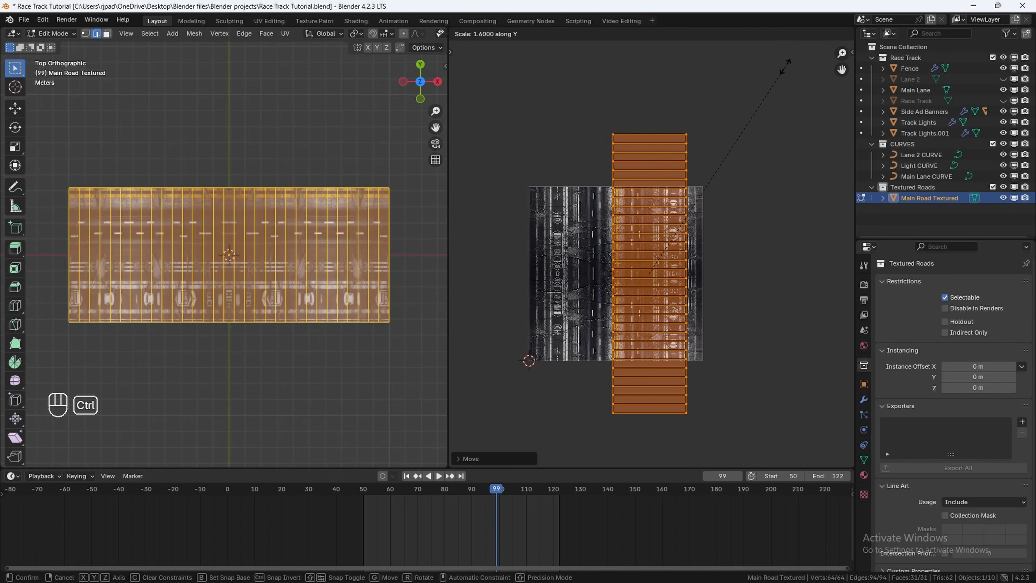
left_click(785, 76)
key("s")
key("x")
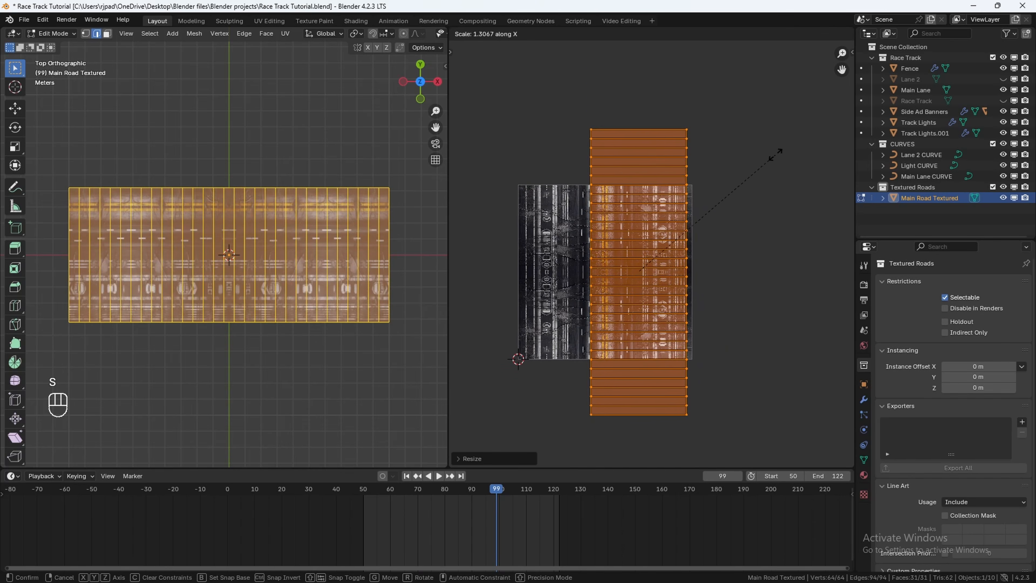
left_click(774, 156)
key("ctrl+z")
Step: Scale and shift the UV island along X, including a 1.1 scale, to cover the road lanes
key("s")
key("x")
left_click(769, 167)
key("g")
key("x")
left_click(746, 179)
key("s")
key("x")
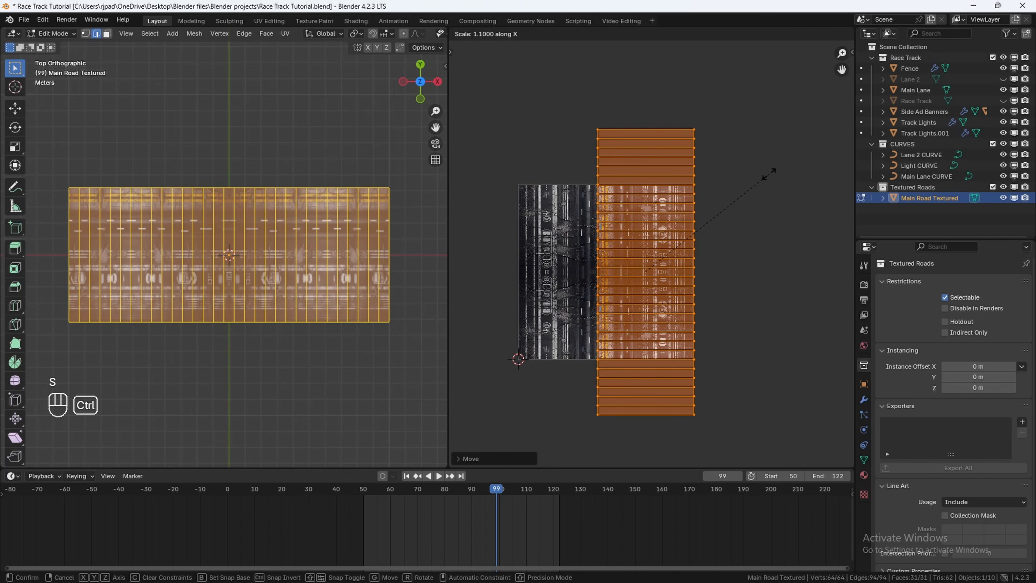
left_click(772, 171)
Step: Refine the UV island's width and horizontal position over the road texture with further X moves and scales
key("g")
key("x")
left_click(744, 190)
middle_click_drag(745, 192, 720, 199)
key("s")
key("x")
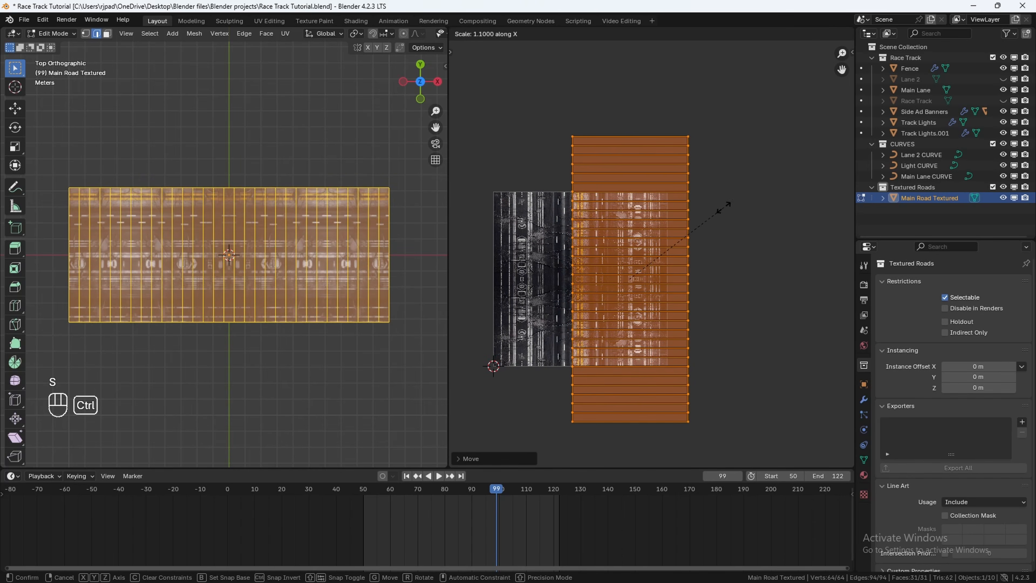
left_click(724, 207)
key("g")
key("x")
left_click(722, 211)
scroll(722, 217, "up", 10)
key("g")
key("x")
left_click(722, 249)
scroll(723, 256, "down", 10)
scroll(721, 247, "up", 2)
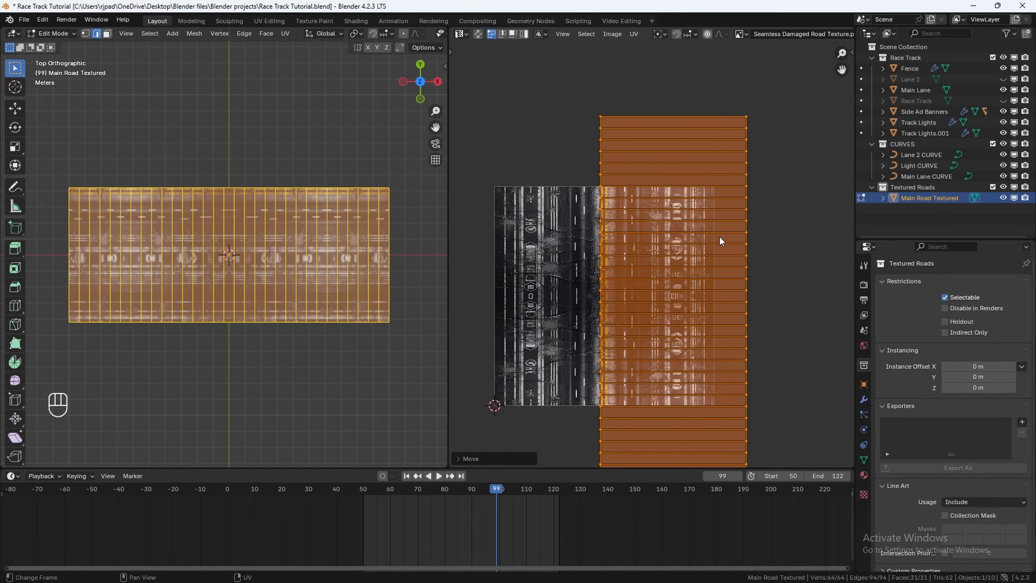
scroll(721, 241, "down", 3)
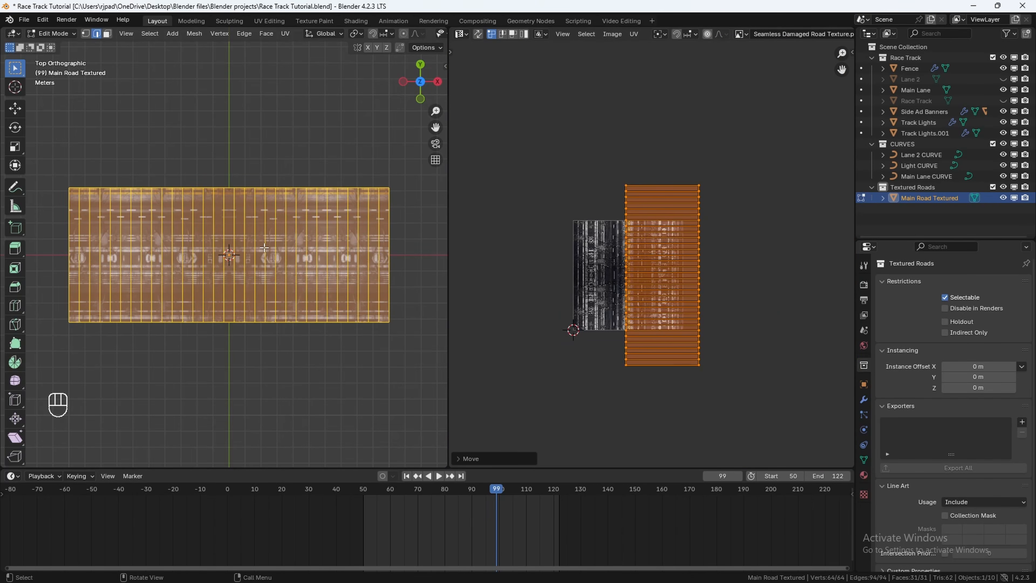
Step: Return to Object Mode, enlarge the 3D viewport, and add an Array modifier to the road plane
key("Tab")
left_click_drag(446, 235, 616, 234)
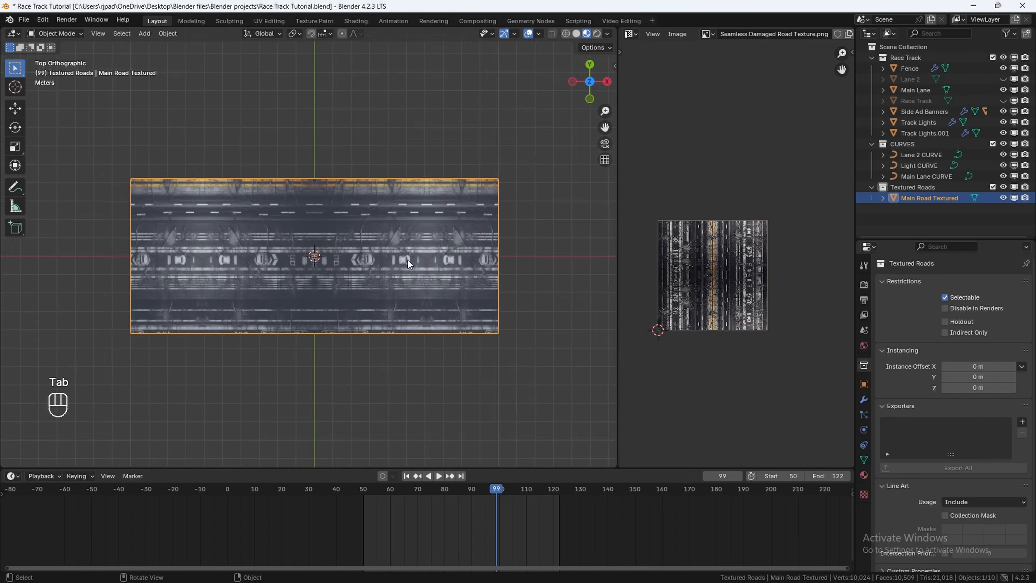
scroll(326, 251, "down", 7)
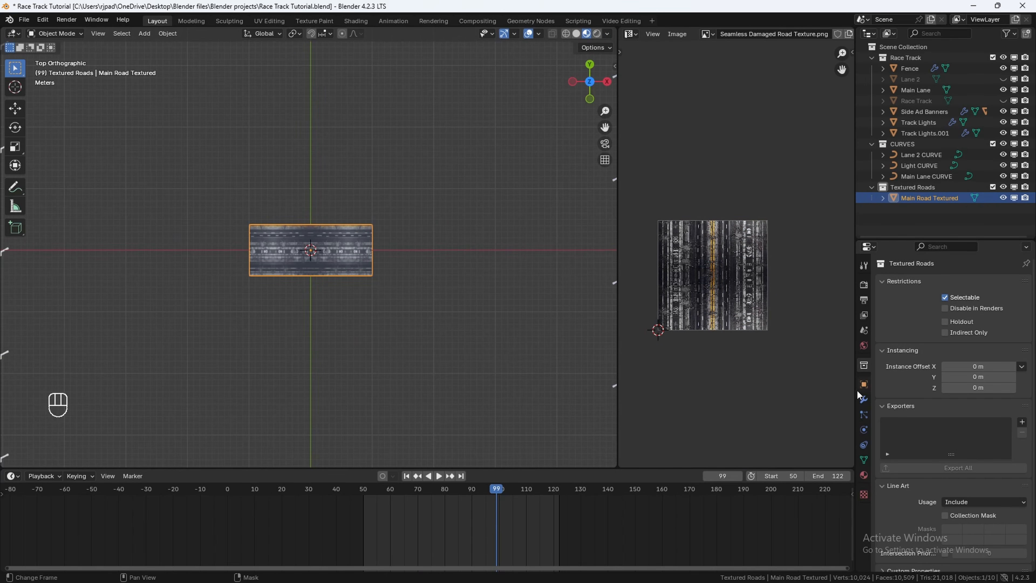
left_click(863, 400)
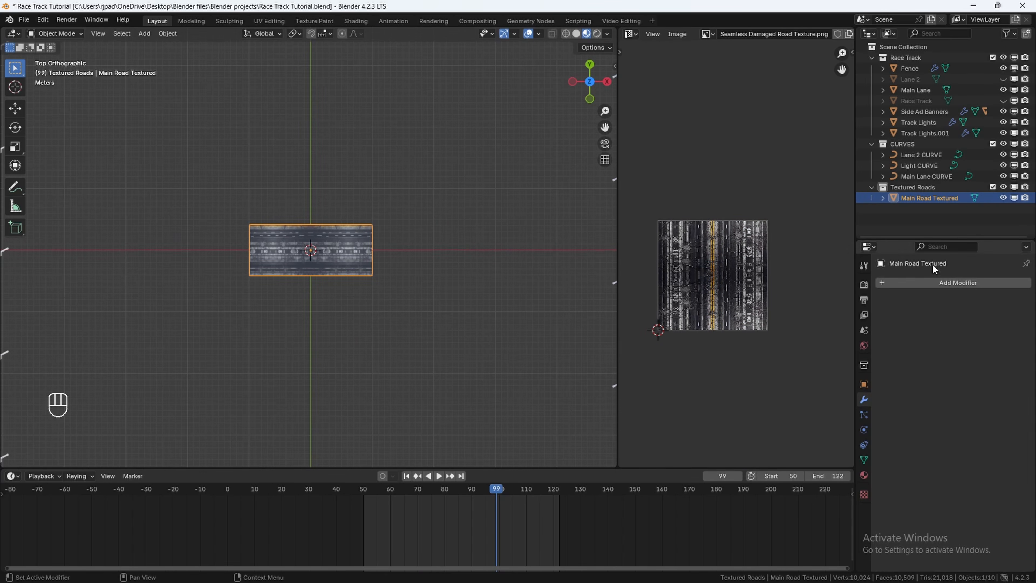
left_click(937, 284)
key("space")
type("a")
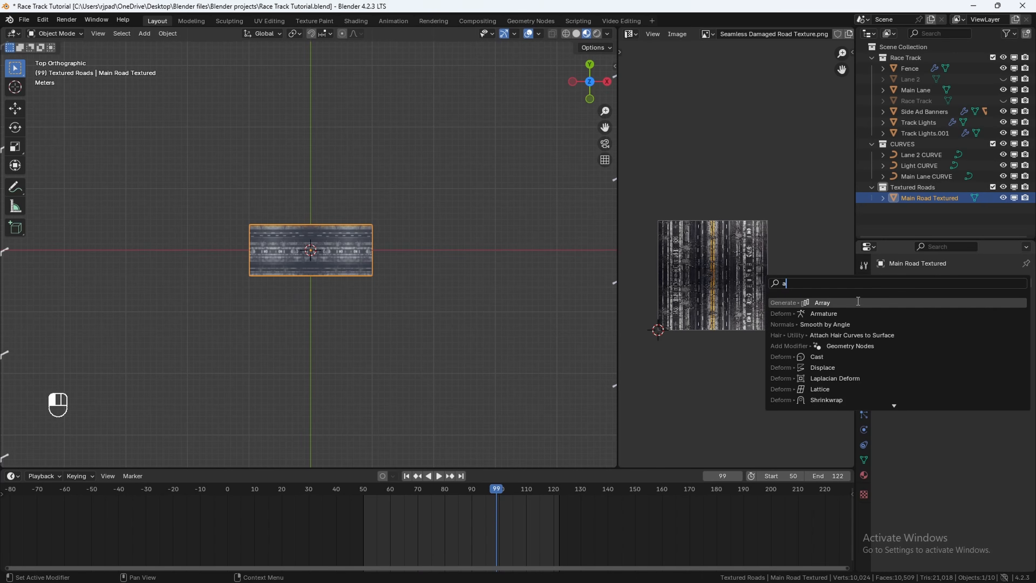
left_click(853, 302)
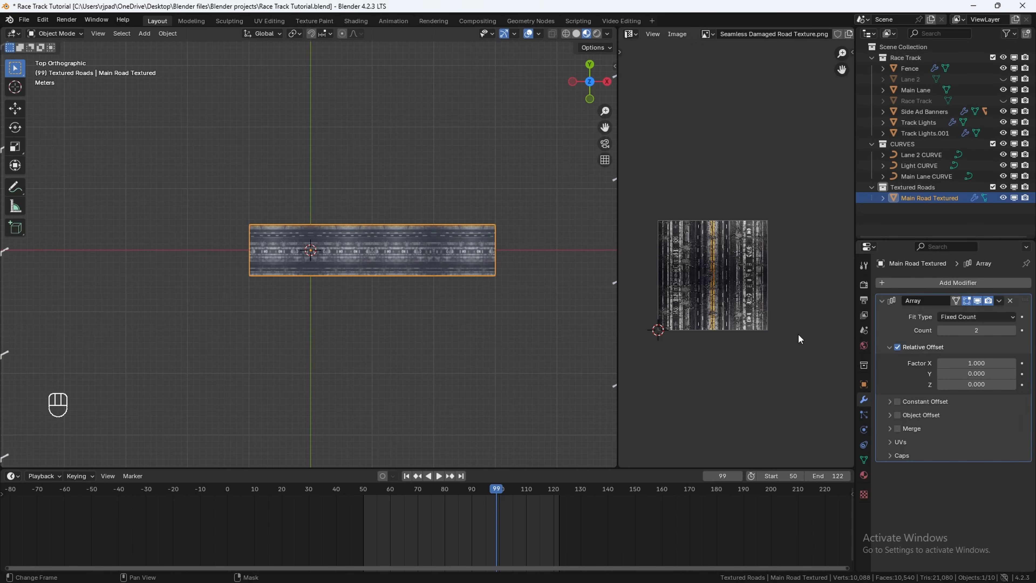
Step: Add a Curve modifier and set its curve object to Main Lane CURVE
left_click(946, 283)
type("c")
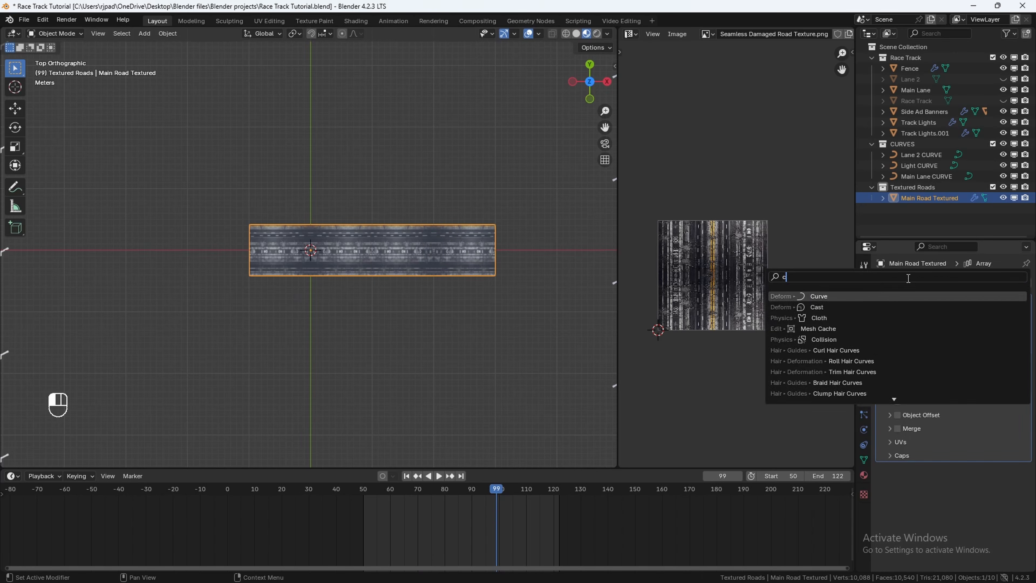
left_click(867, 295)
left_click(963, 487)
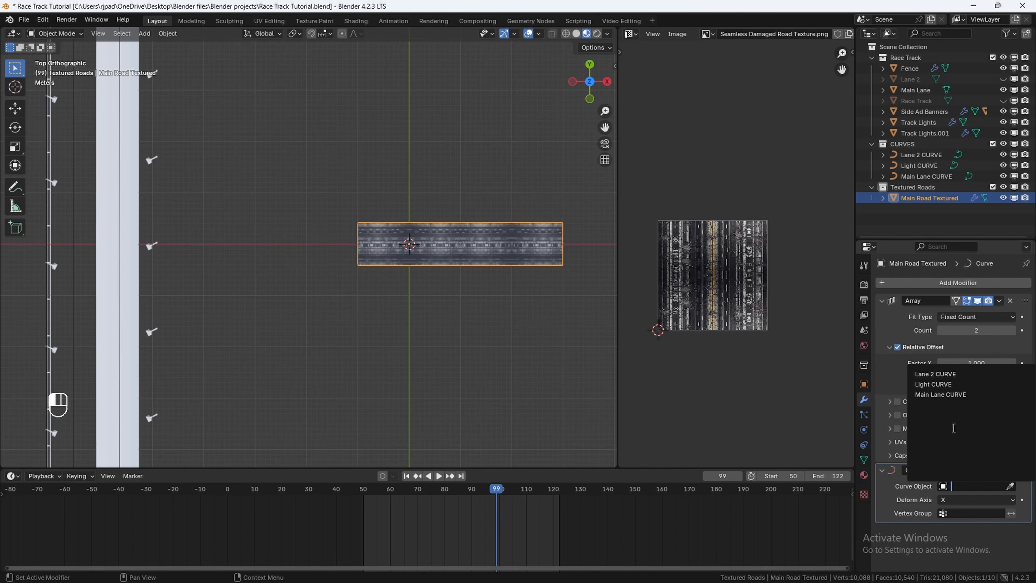
left_click(943, 395)
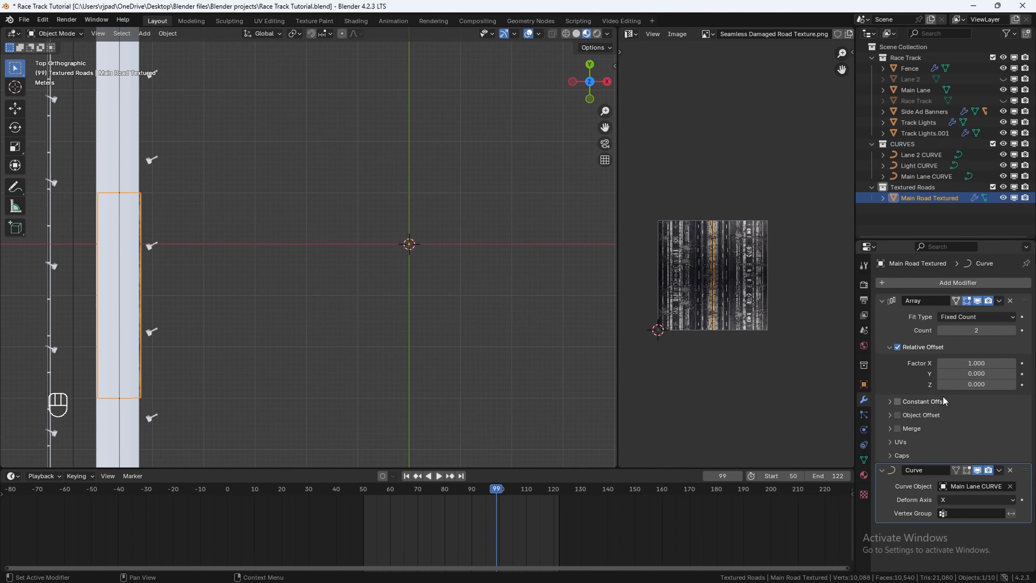
Step: Add a Shrinkwrap modifier targeting the Main Lane object
middle_click_drag(229, 318, 291, 339)
left_click(925, 283)
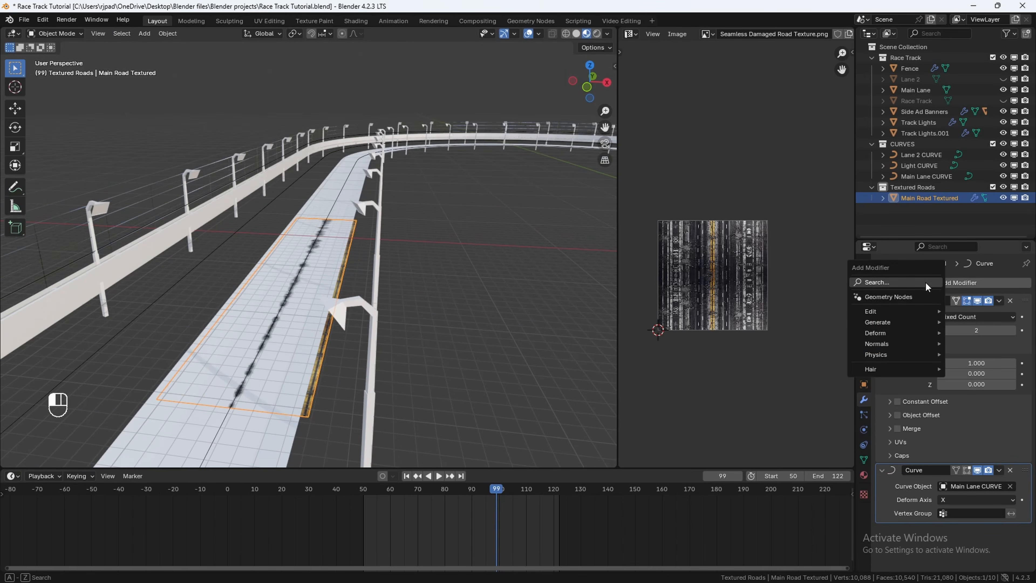
type("shr")
key("Return")
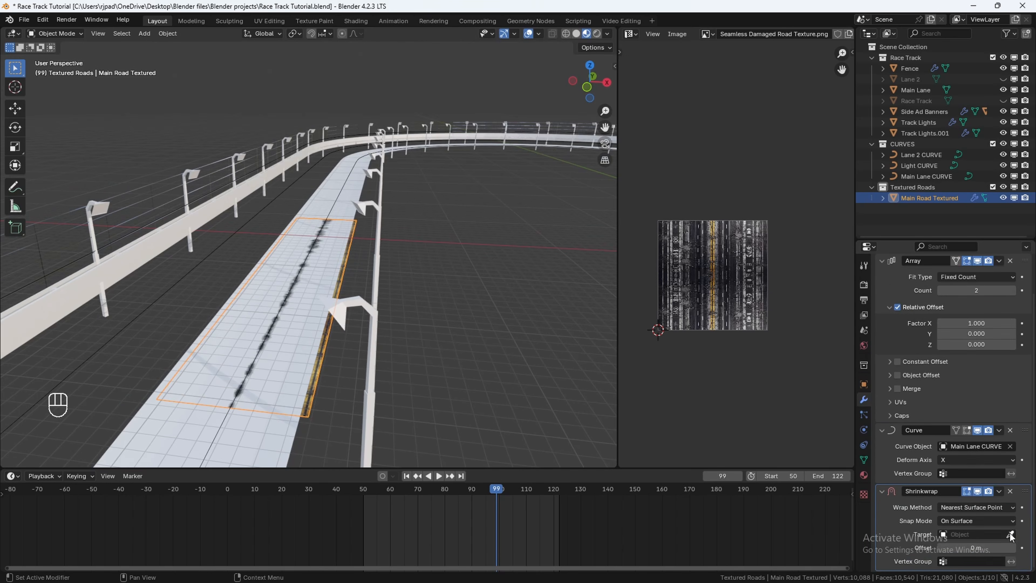
left_click(1011, 534)
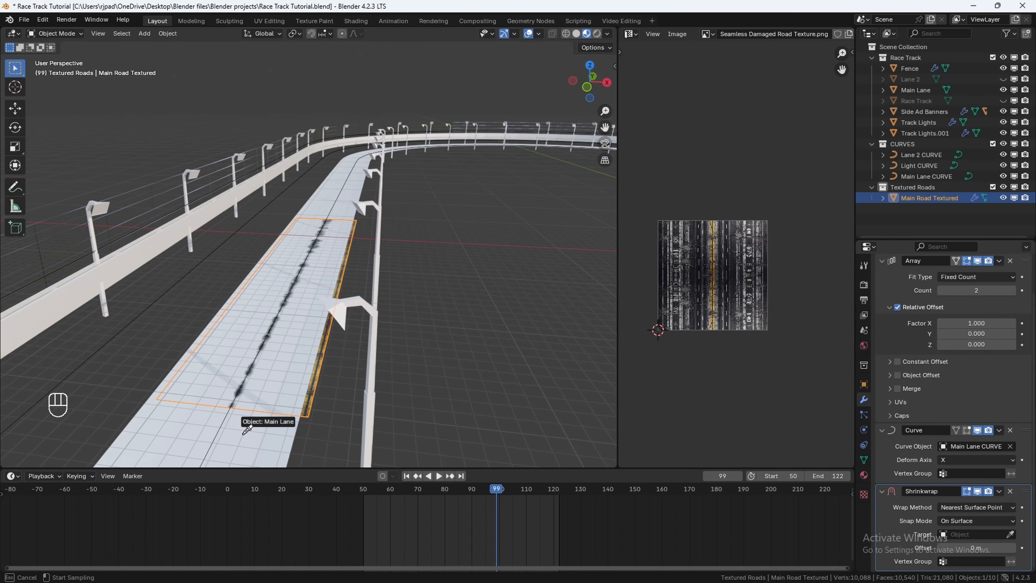
left_click(322, 191)
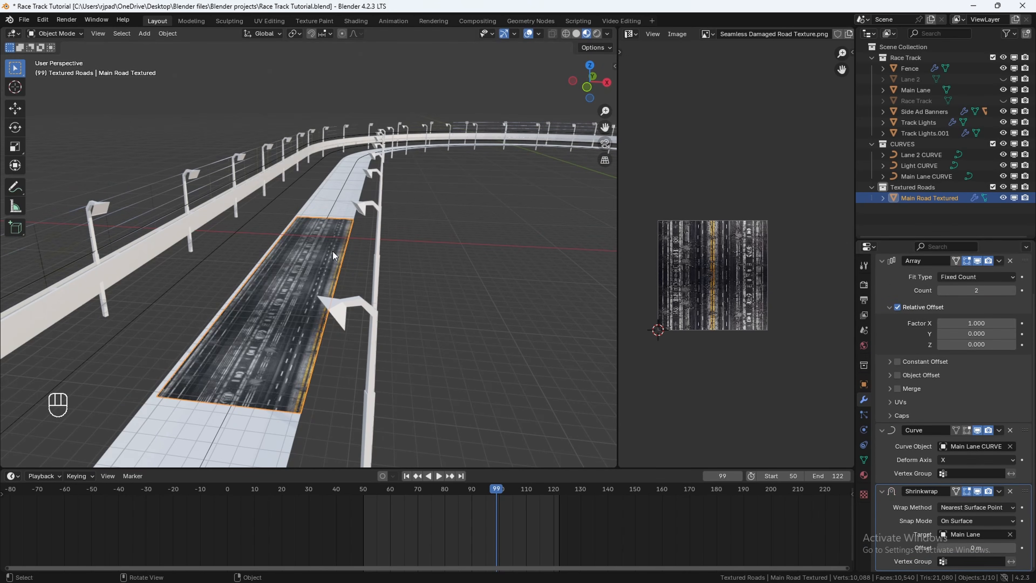
Step: Move the road plane about -0.38 m along Y to center it on the lane
middle_click_drag(332, 251, 309, 228)
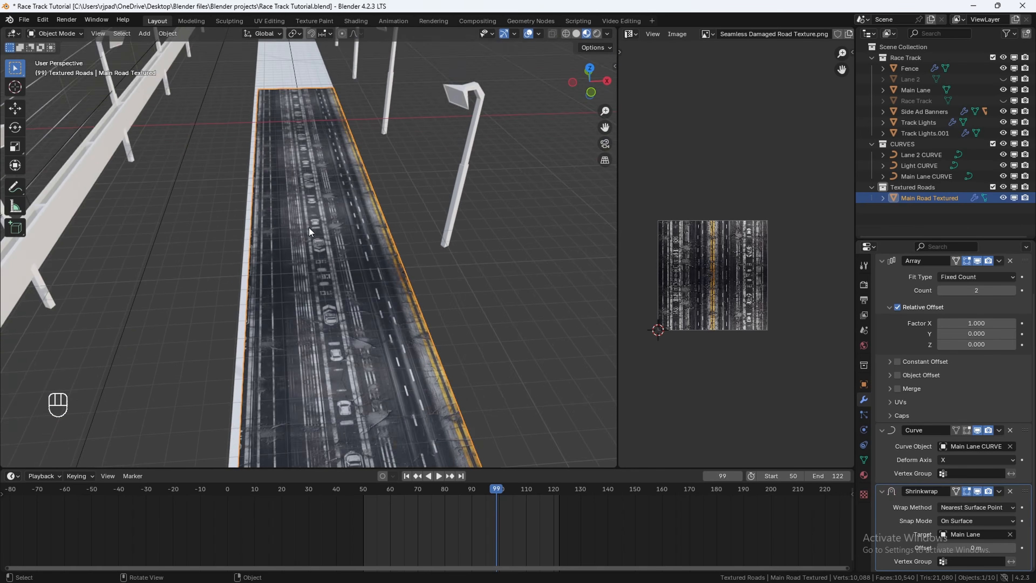
scroll(292, 294, "up", 3)
middle_click_drag(292, 295, 388, 234)
key("g")
key("y")
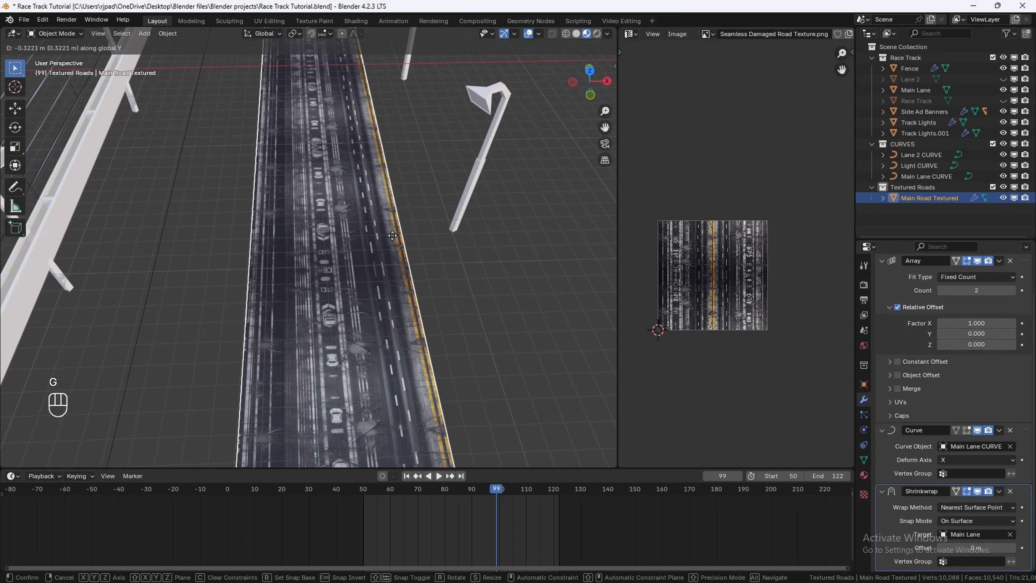
left_click(392, 236)
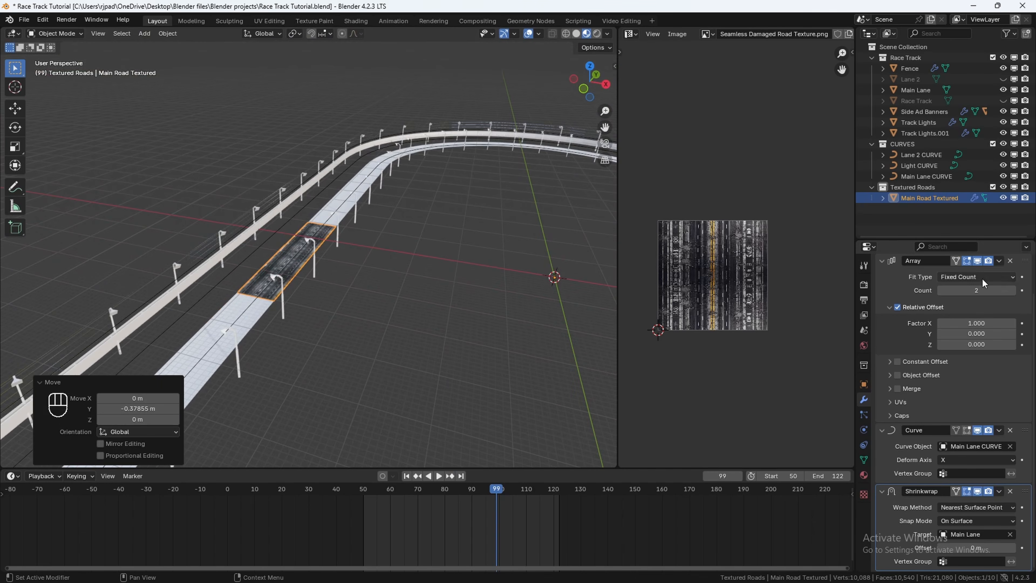
Step: Set the Array modifier count to 34 so the road tiles run along the track
left_click_drag(987, 290, 1026, 290)
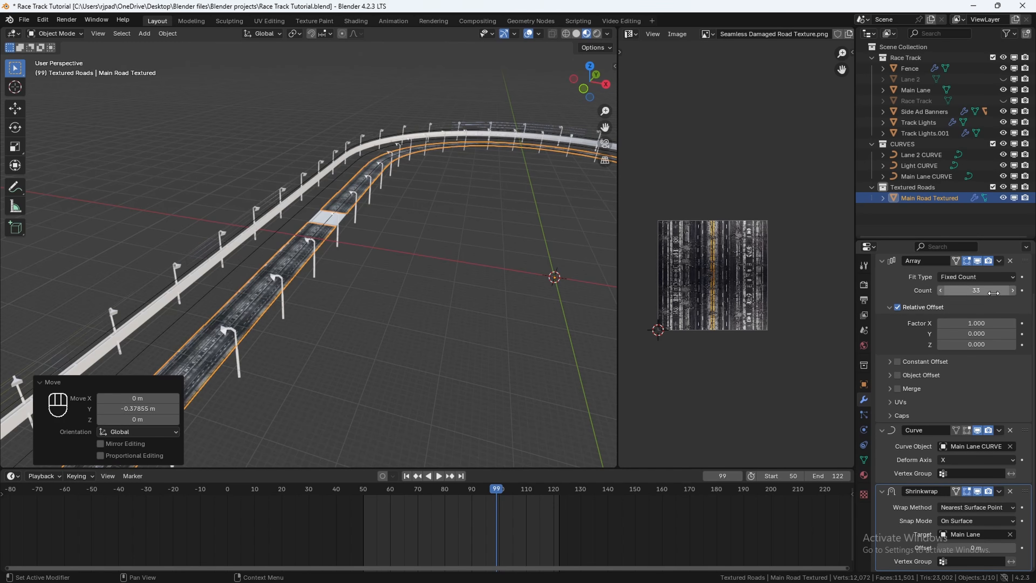
left_click(1013, 291)
scroll(412, 270, "down", 5)
middle_click_drag(408, 269, 428, 278)
middle_click_drag(428, 278, 400, 241, "shift")
middle_click_drag(400, 241, 351, 243)
scroll(382, 245, "down", 3)
scroll(342, 247, "up", 3)
scroll(340, 241, "up", 3)
scroll(340, 241, "up", 4)
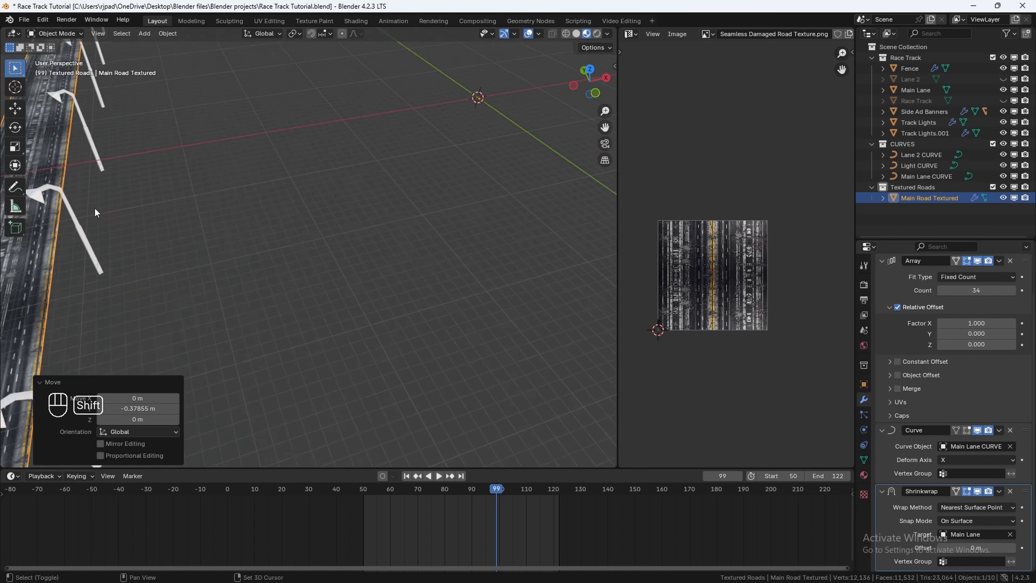
Step: Unhide the Lane 2 object and select it in the viewport
middle_click_drag(94, 210, 241, 213, "shift")
middle_click_drag(242, 212, 314, 219)
scroll(319, 209, "up", 3)
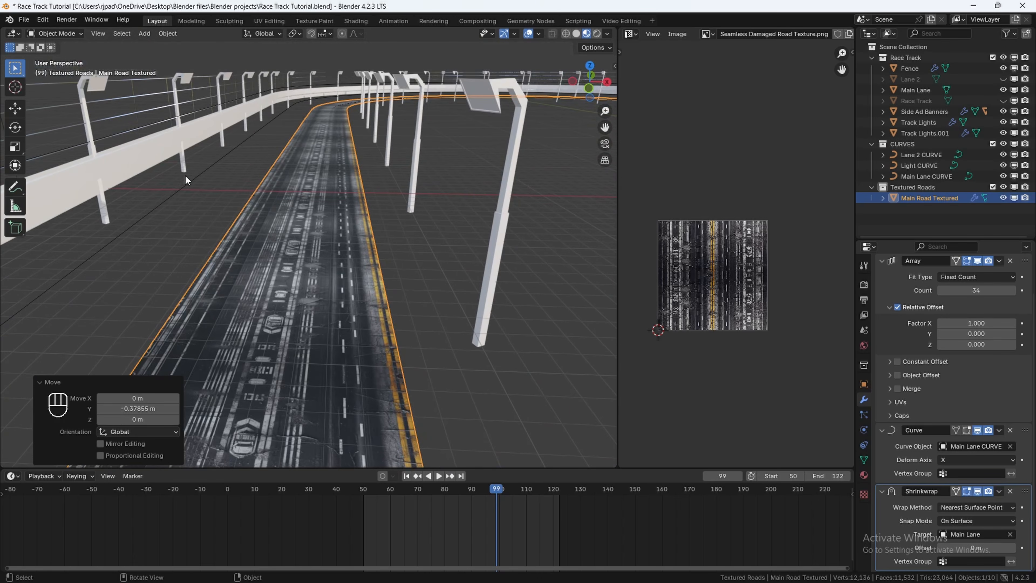
middle_click_drag(185, 177, 182, 219)
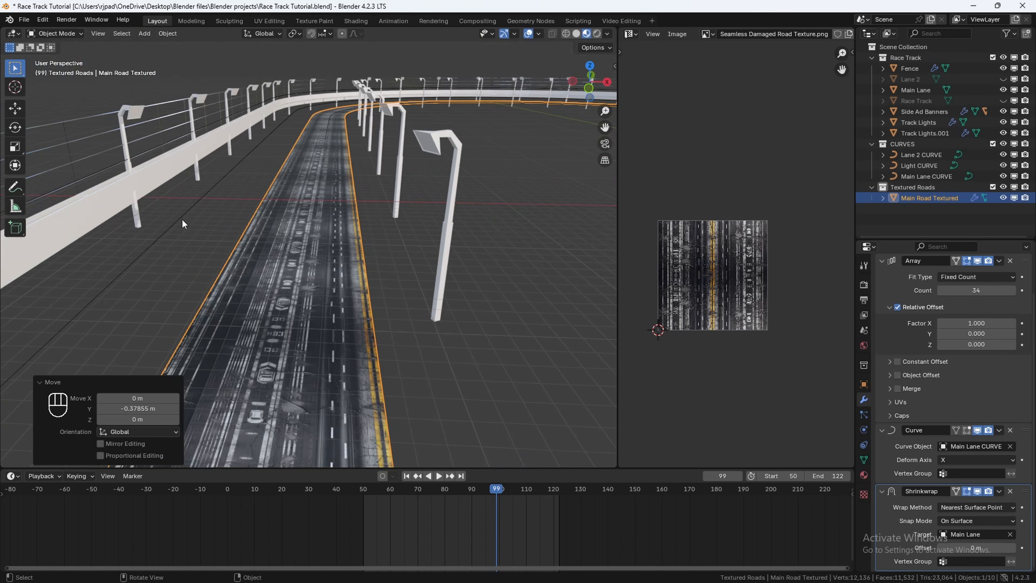
left_click(1004, 79)
left_click(243, 176)
Step: Add a new 2 m plane at the origin and frame it in the view
scroll(305, 206, "down", 6)
scroll(495, 180, "down", 2)
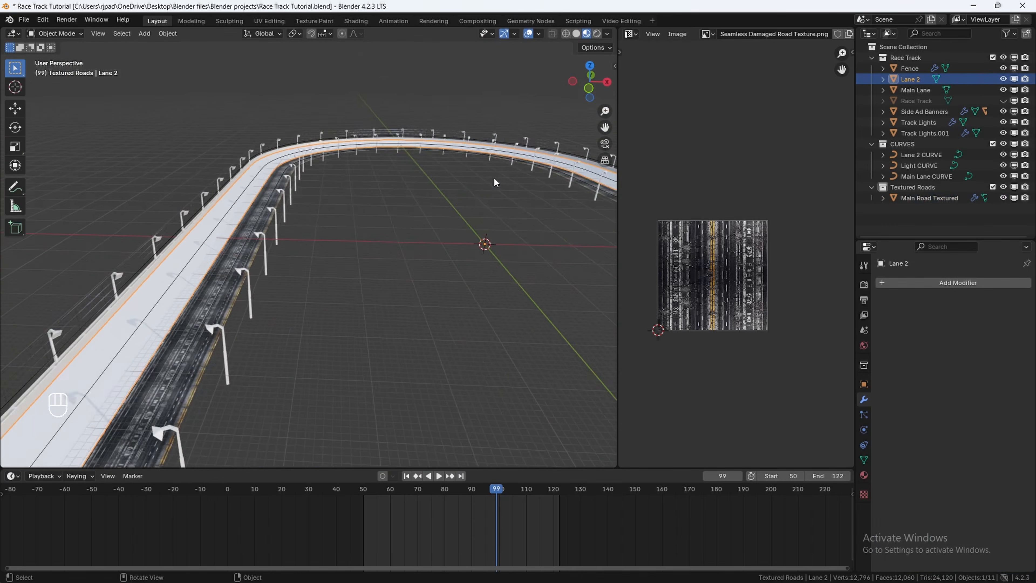
middle_click_drag(495, 180, 413, 219, "shift")
key("shift+a")
mouse_move(405, 234)
left_click(469, 231)
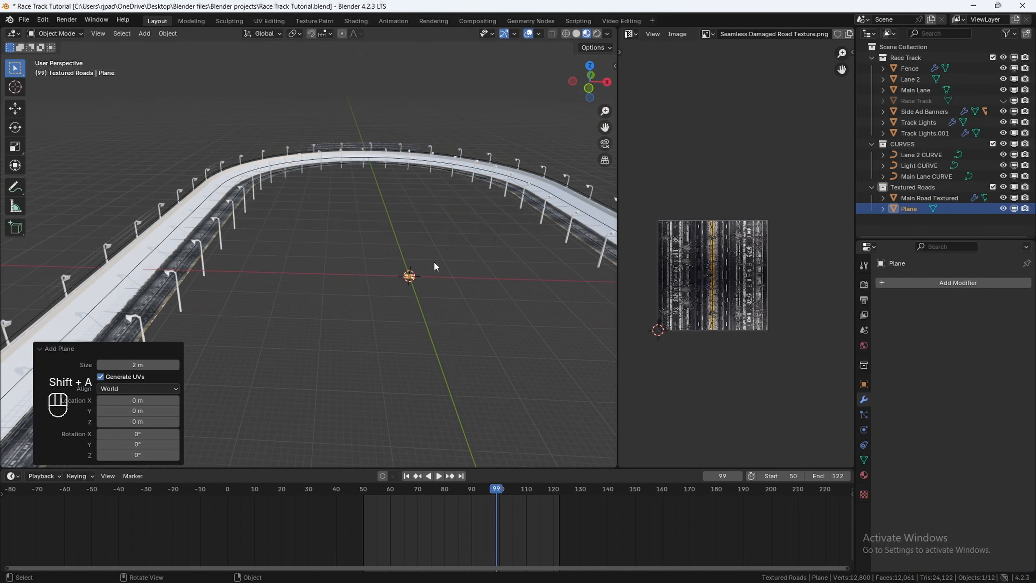
key("KP_Decimal")
Step: Rename the new plane as Lane 2 Textured
key("F2")
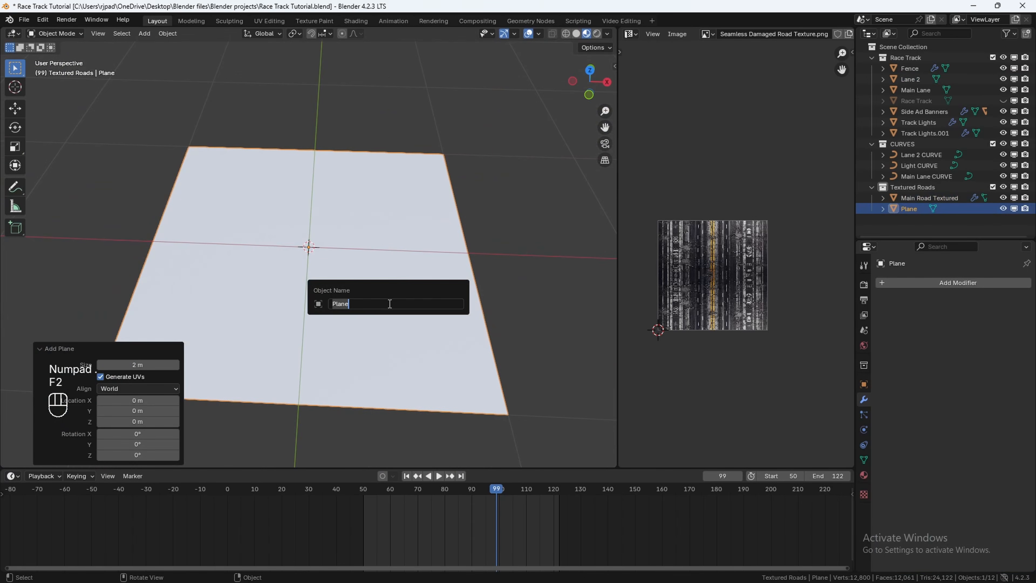
type("La")
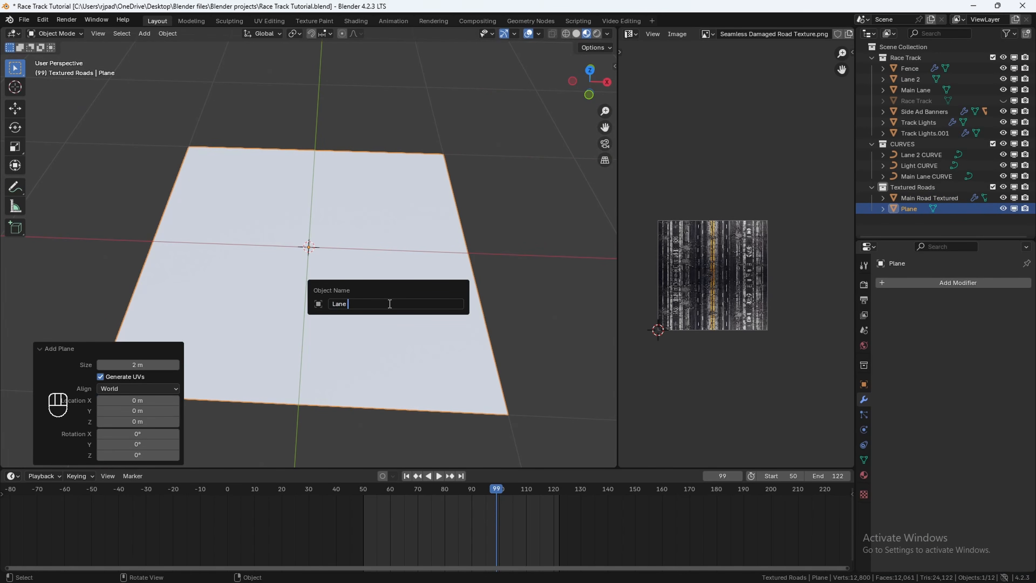
type("ne 2 Te")
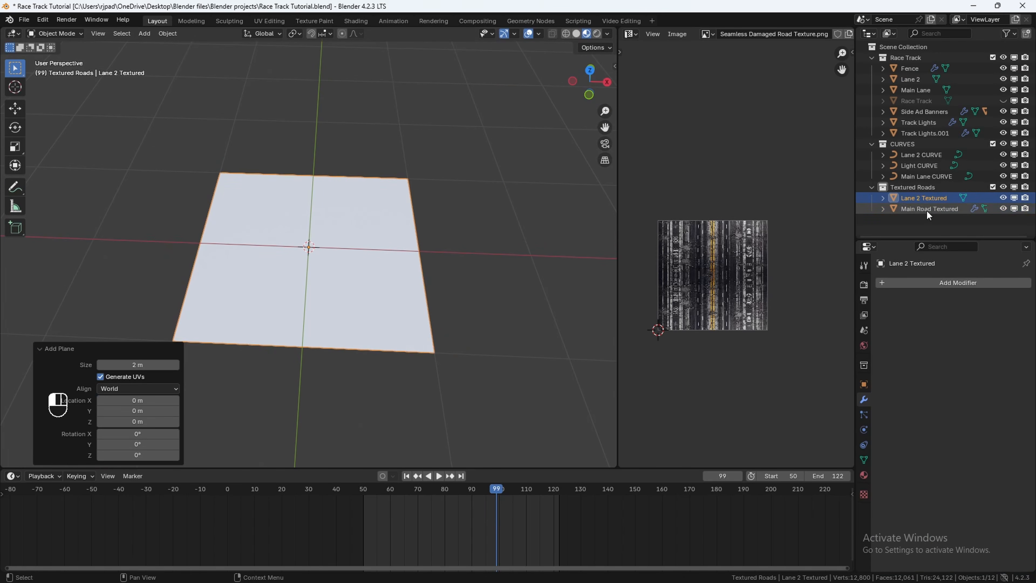
Step: Rename the Main Road Textured object as Main Lane Textured
double_click(927, 212)
left_click(934, 211)
key("BackSpace")
key("BackSpace")
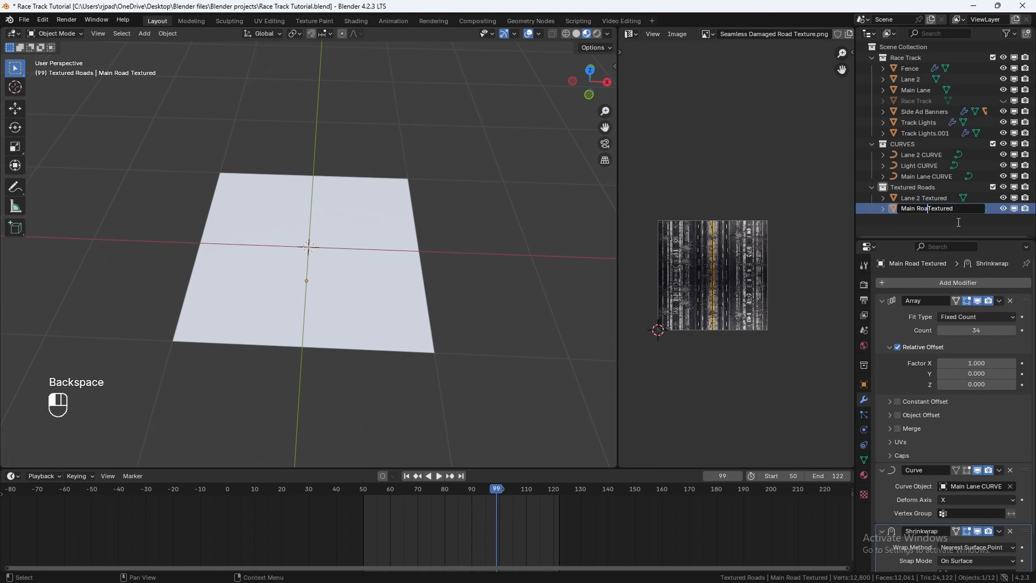
key("BackSpace")
type("Lane")
key("Return")
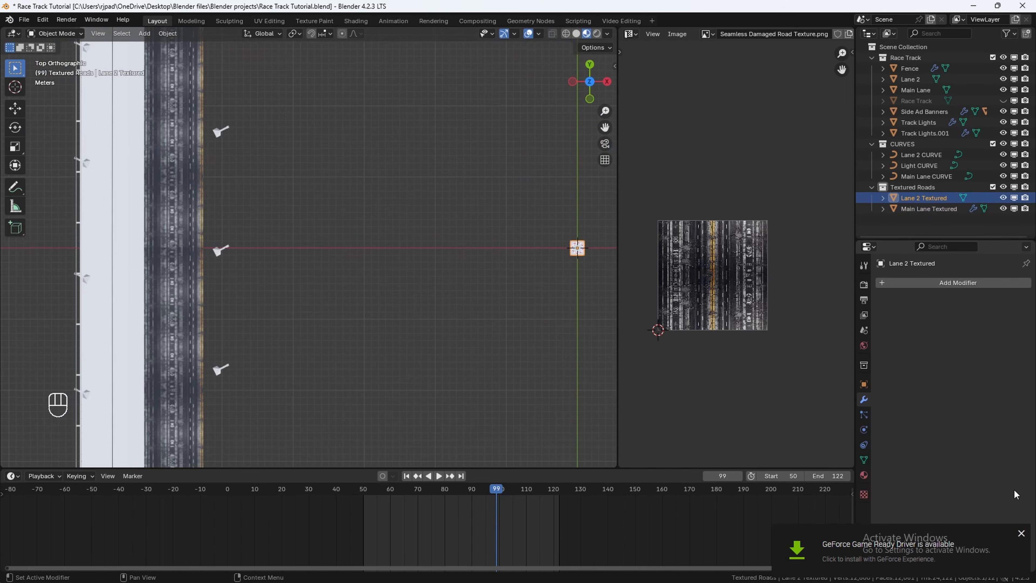
Step: Move the Lane 2 Textured plane along X toward the Lane 2 road
left_click(1022, 533)
key("g")
key("x")
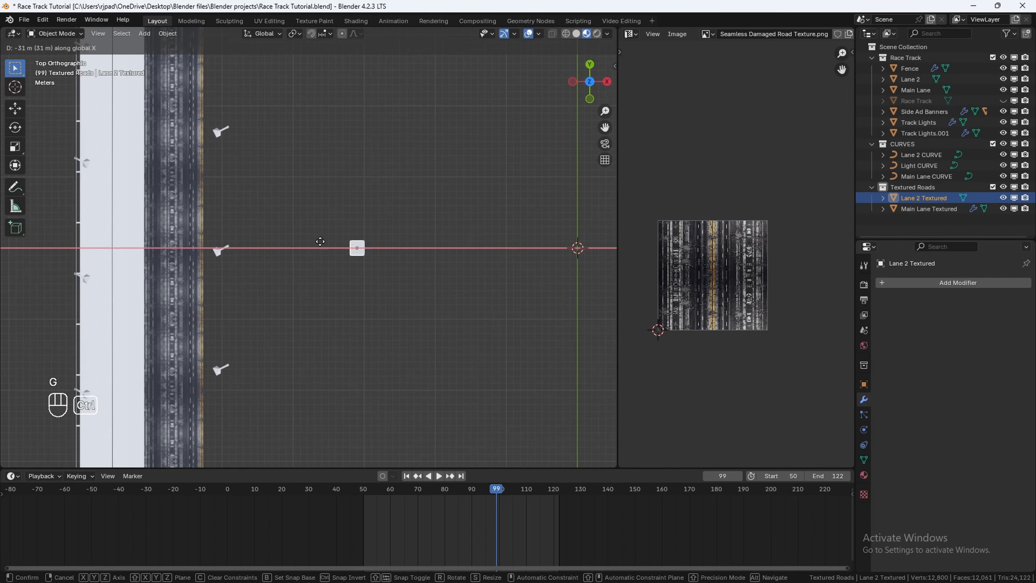
left_click(80, 245)
Step: Hide Main Lane Textured, reselect Lane 2 Textured and change the viewport shading
middle_click_drag(179, 247, 413, 245, "shift")
scroll(412, 244, "up", 5)
left_click(417, 225)
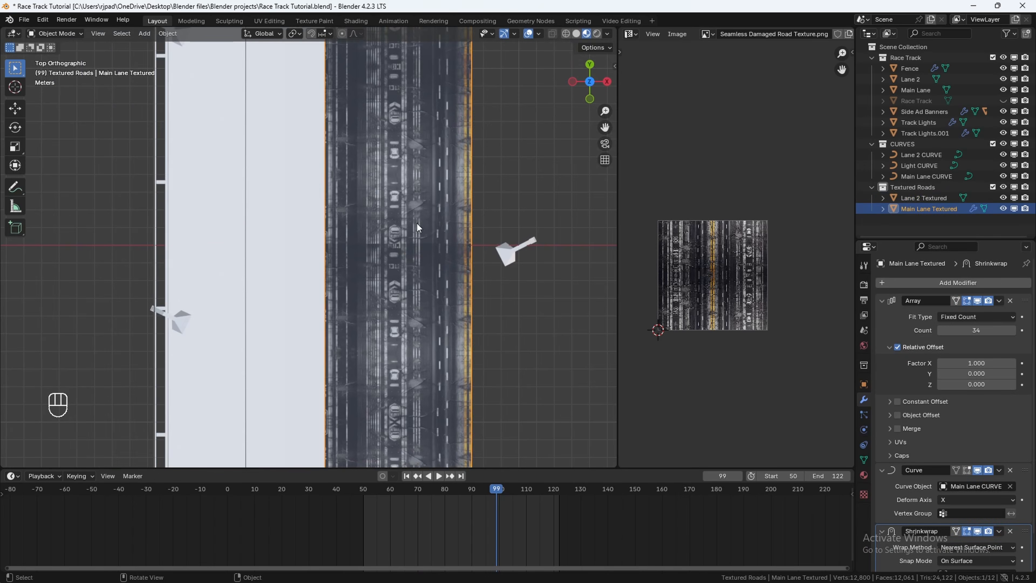
key("h")
left_click(936, 202)
middle_click_drag(322, 244, 392, 254, "shift")
scroll(391, 253, "up", 2)
key("z")
left_click(395, 255)
Step: Move the plane about 0.55 m along X and hide the Main Lane object
key("g")
key("x")
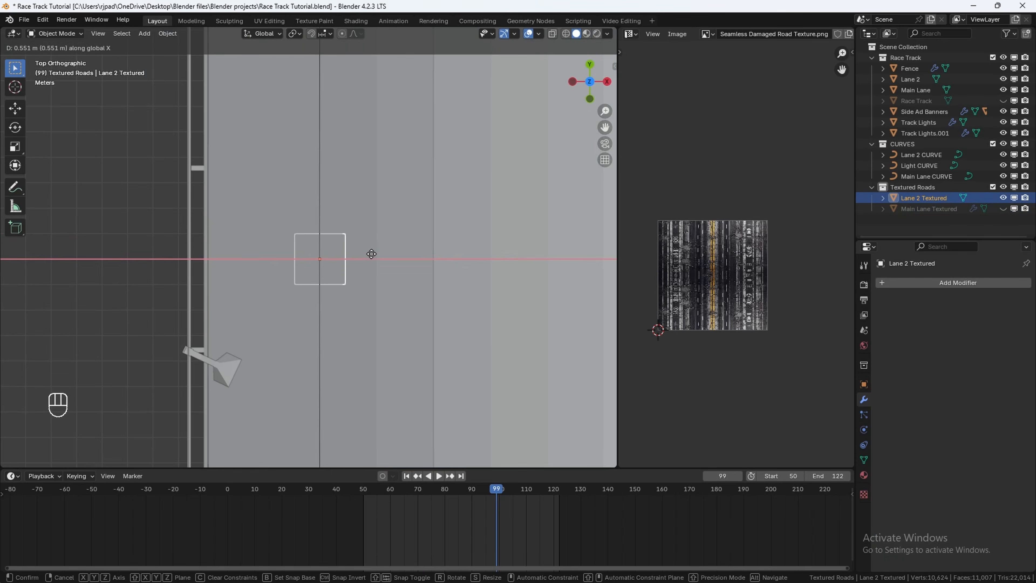
left_click(373, 250)
left_click(371, 253)
key("h")
left_click(923, 198)
scroll(291, 226, "up", 2)
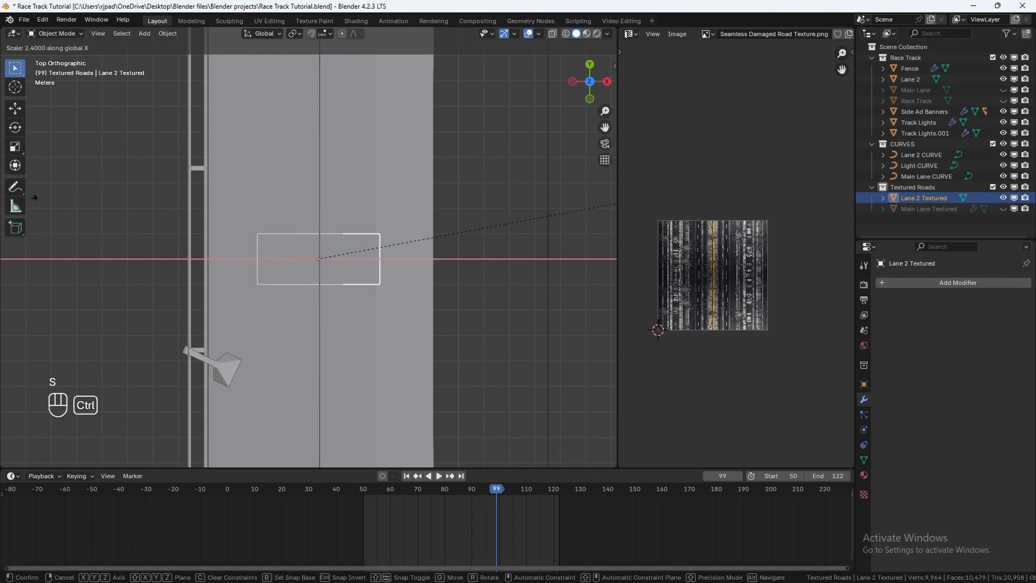
Step: Scale the plane along X to the lane's width and set its Y dimension to 20 m
key("s")
key("x")
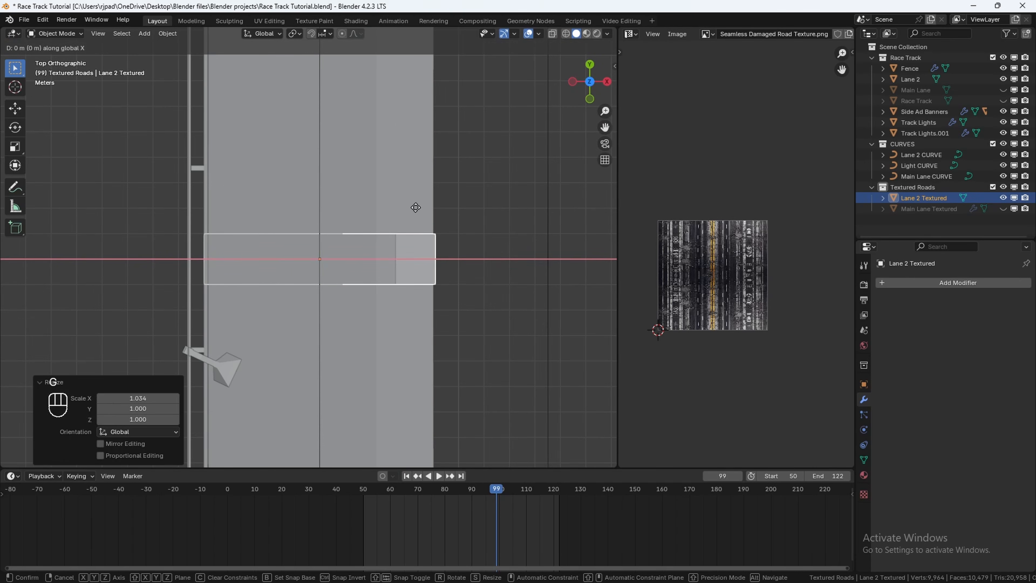
key("Escape")
key("n")
left_click(546, 244)
type("20")
key("Return")
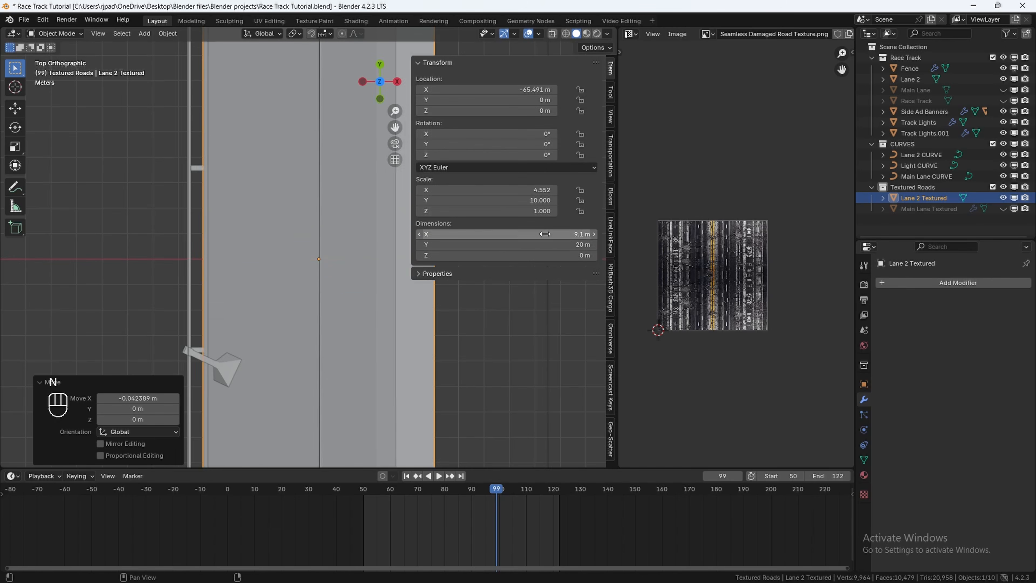
Step: Set the plane's X location to 0 m
key("n")
scroll(422, 234, "down", 8)
scroll(416, 236, "up", 2)
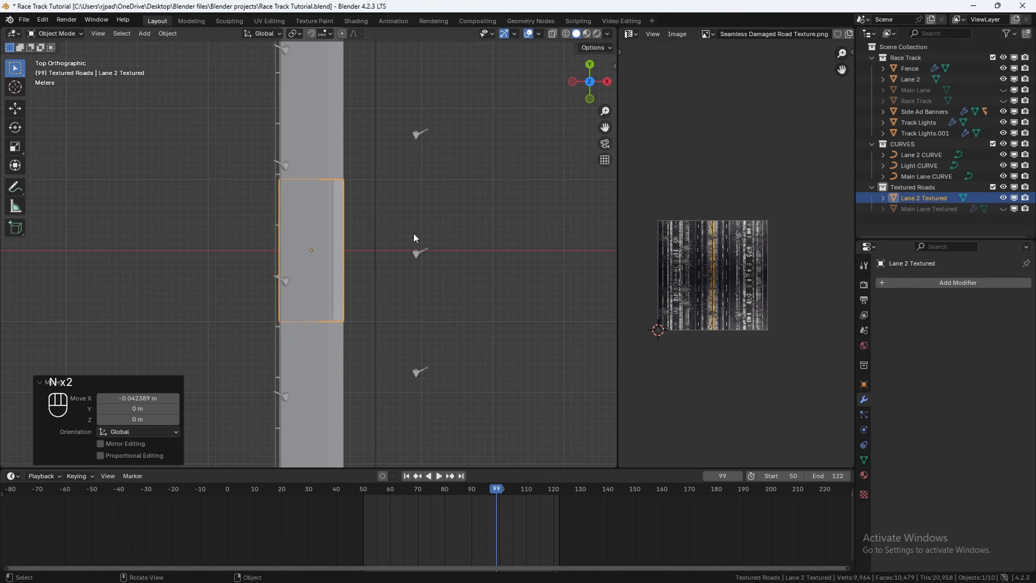
key("n")
double_click(527, 90)
type("0")
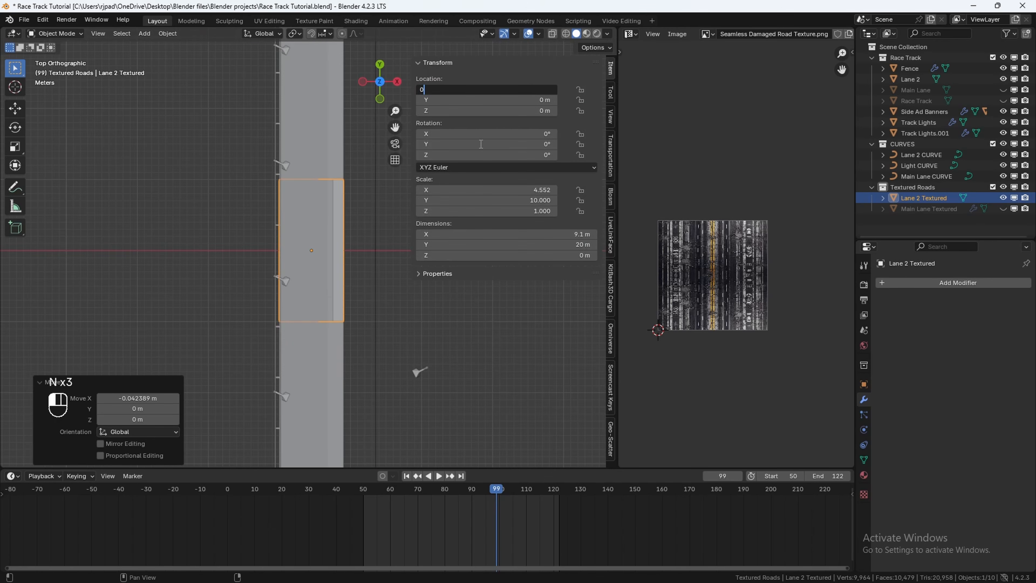
key("Return")
Step: Apply all transforms to the Lane 2 Textured plane
key("n")
key("ctrl+a")
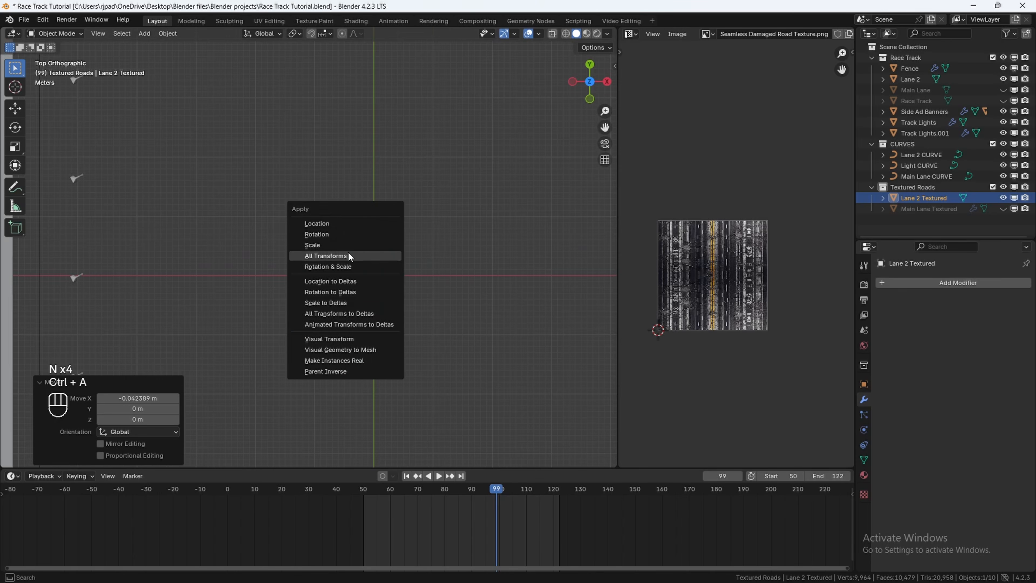
left_click(348, 256)
scroll(396, 273, "up", 2)
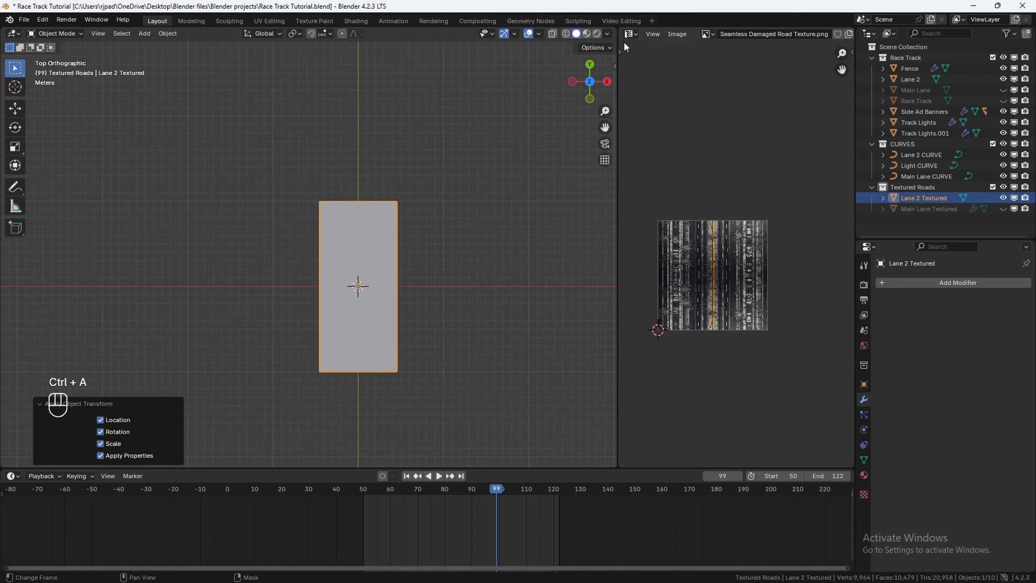
Step: Turn the side area into a Shader Editor and create a new material named Lane 2 Textured
left_click_drag(616, 78, 468, 79)
left_click(479, 34)
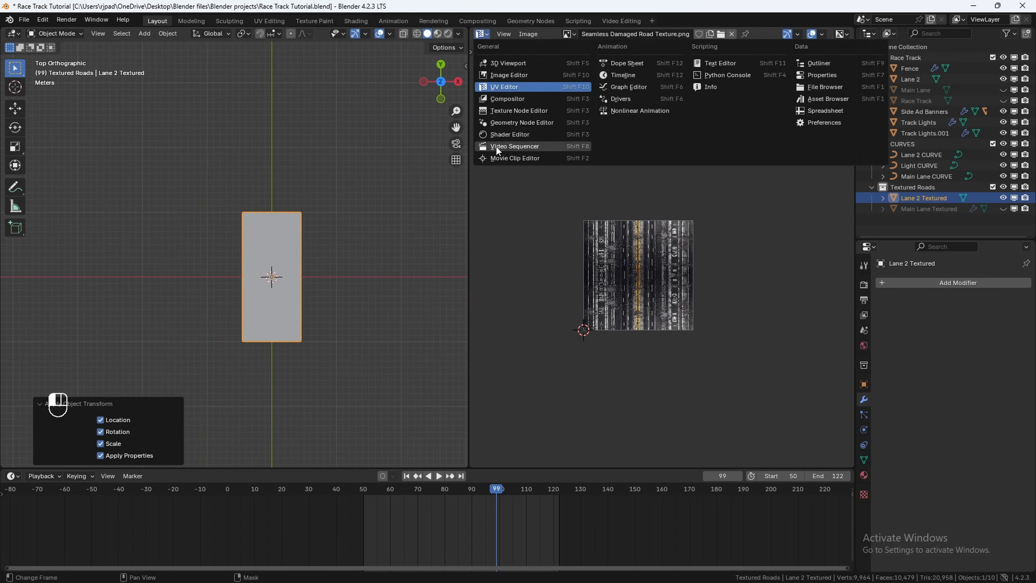
left_click(499, 134)
left_click(762, 34)
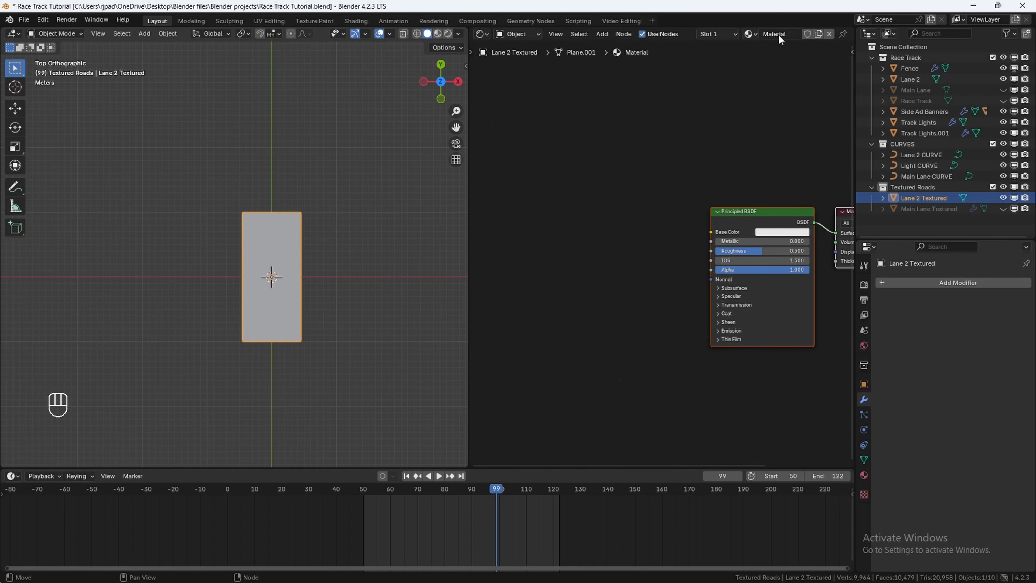
type("Lane 2 Textured")
Step: Add an Image Texture node with Seamless Damaged Road Texture.png connected to the Principled BSDF Base Color
left_click(566, 209)
key("shift+a")
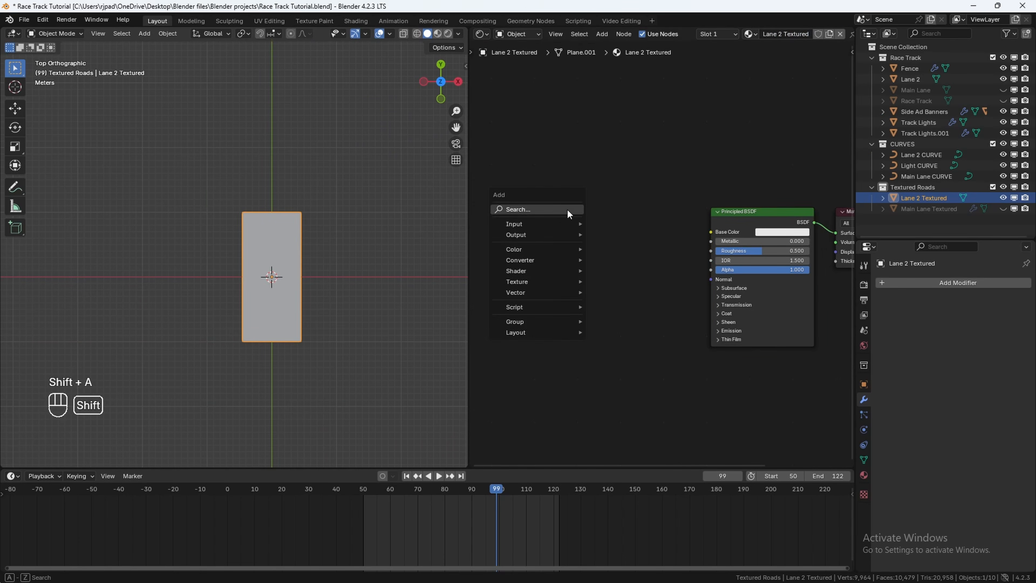
type("image")
key("Return")
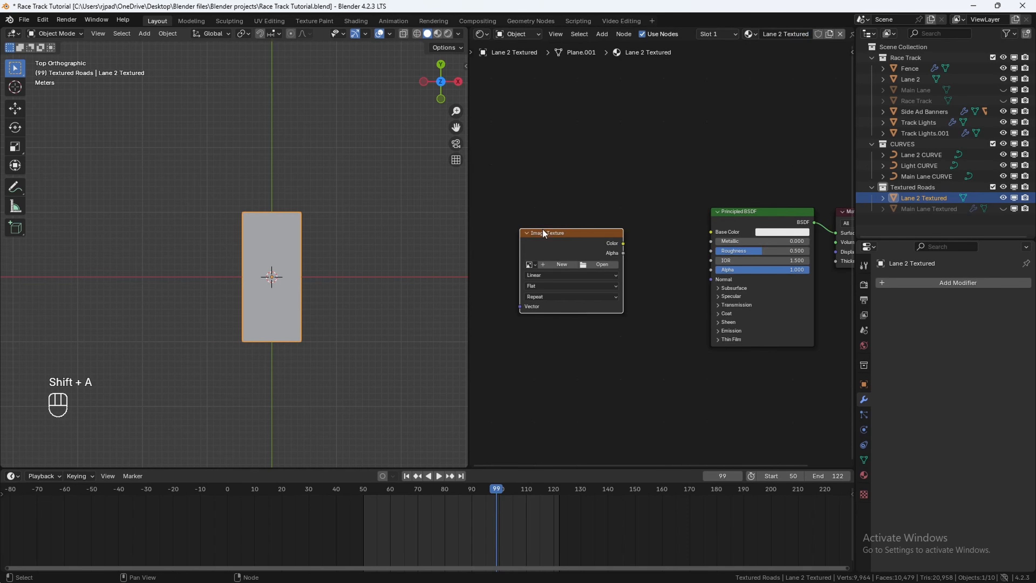
left_click_drag(623, 243, 711, 232)
left_click(600, 264)
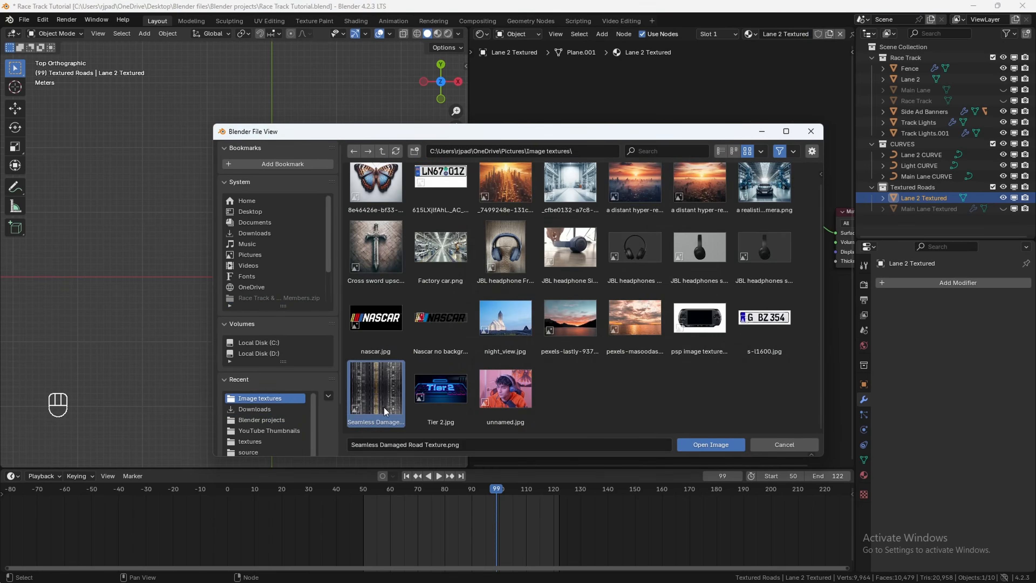
double_click(383, 408)
Step: Switch the viewport to material preview and change the side area back to the UV Editor
key("z")
left_click(302, 329)
scroll(333, 272, "up", 3)
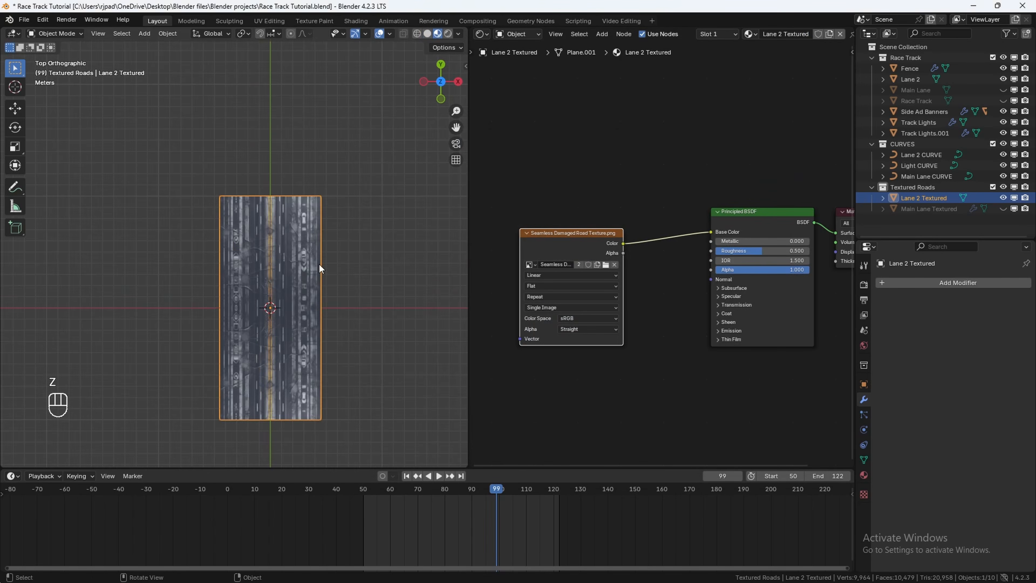
left_click(484, 33)
left_click(510, 95)
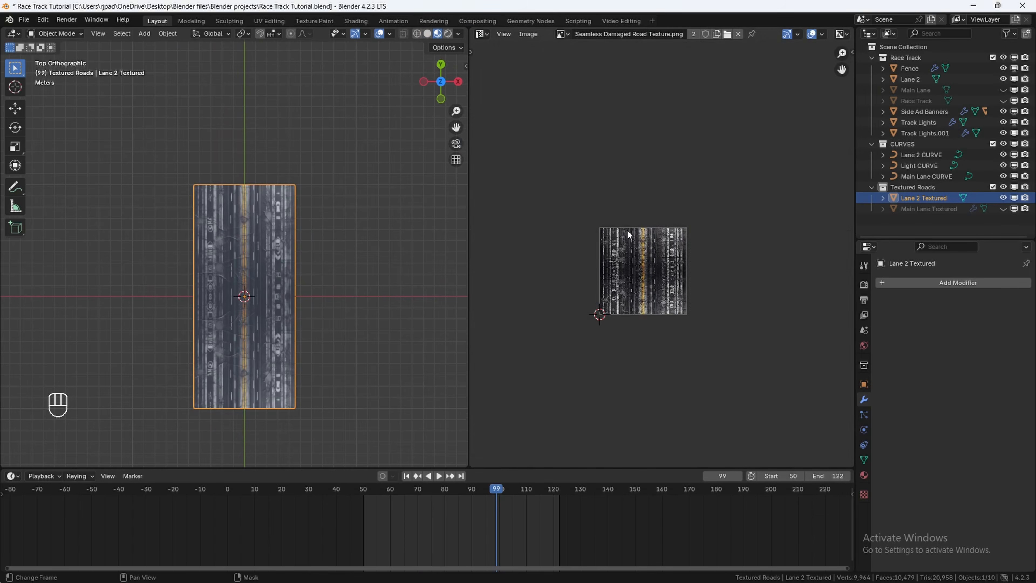
Step: In Edit Mode, add 30 loop cuts across the plane
key("Tab")
scroll(276, 292, "up", 1)
key("ctrl+r")
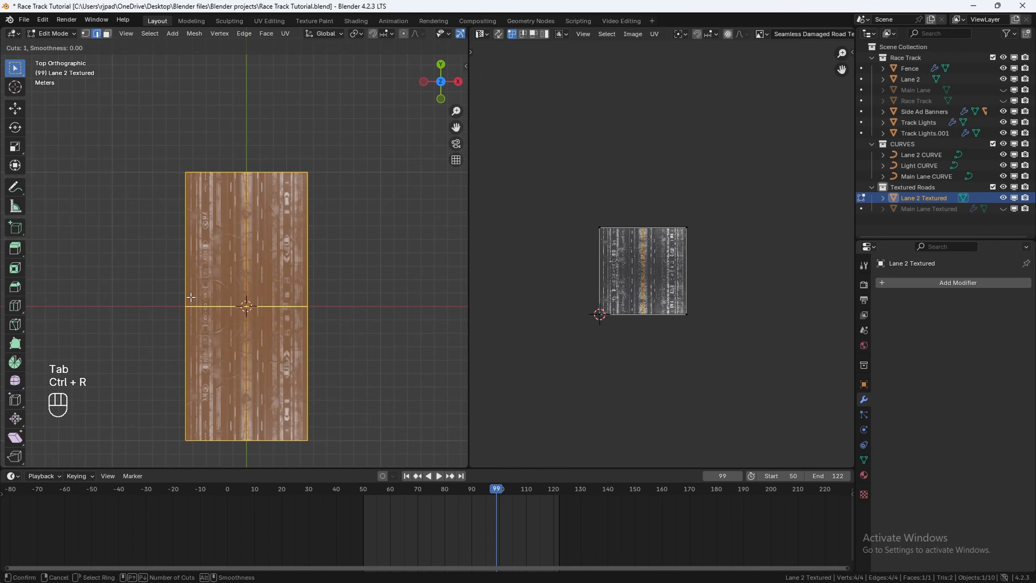
scroll(191, 297, "up", 20)
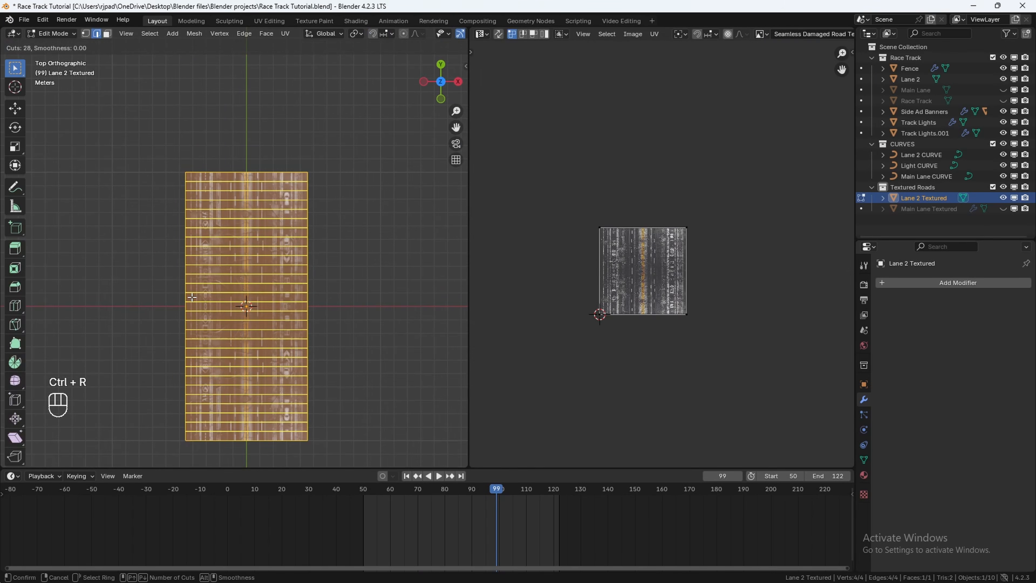
scroll(192, 297, "up", 2)
left_click(194, 292)
right_click(197, 286)
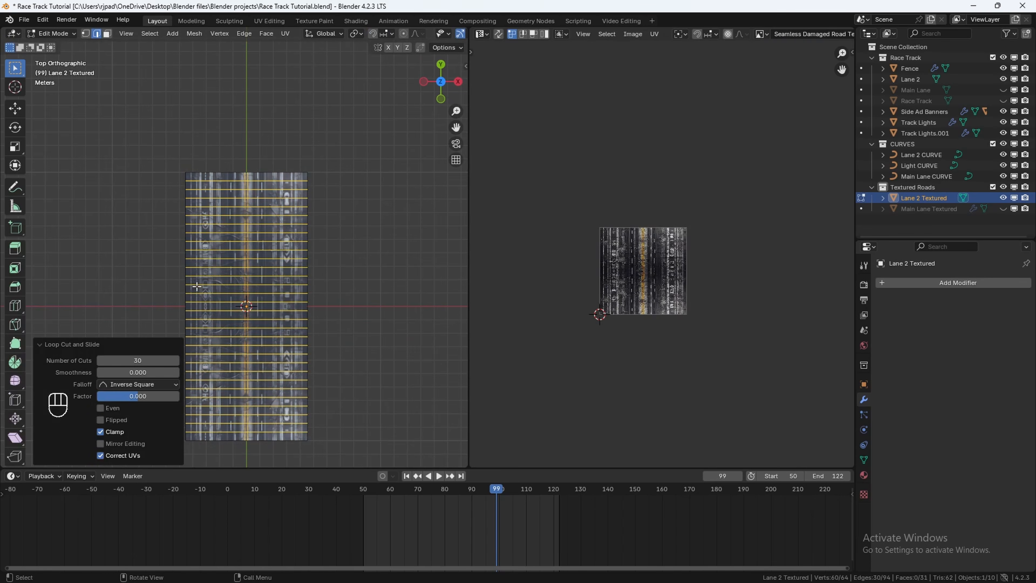
Step: Select all the mesh and rotate it 90° around Z
key("a")
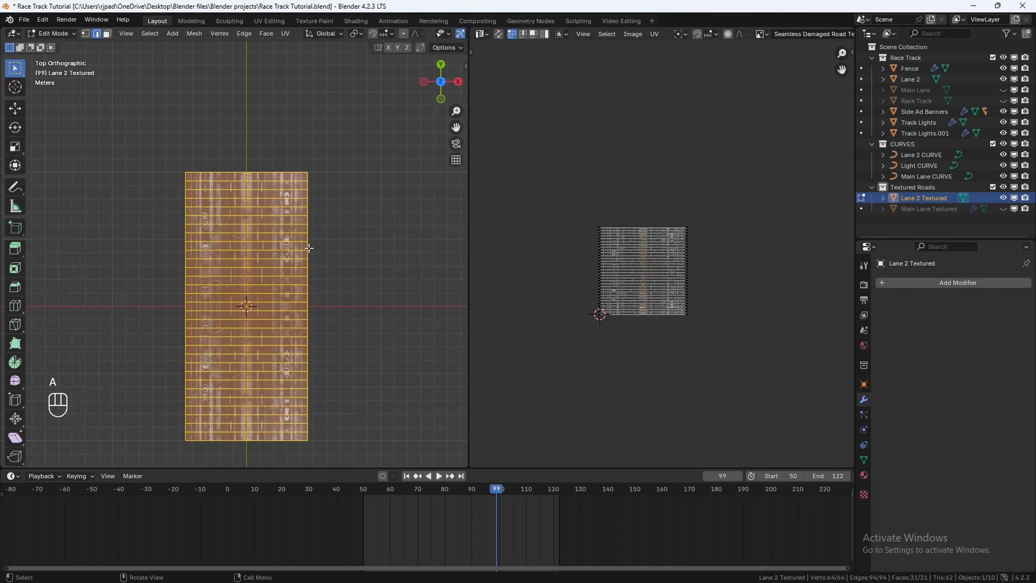
key("r")
type("0")
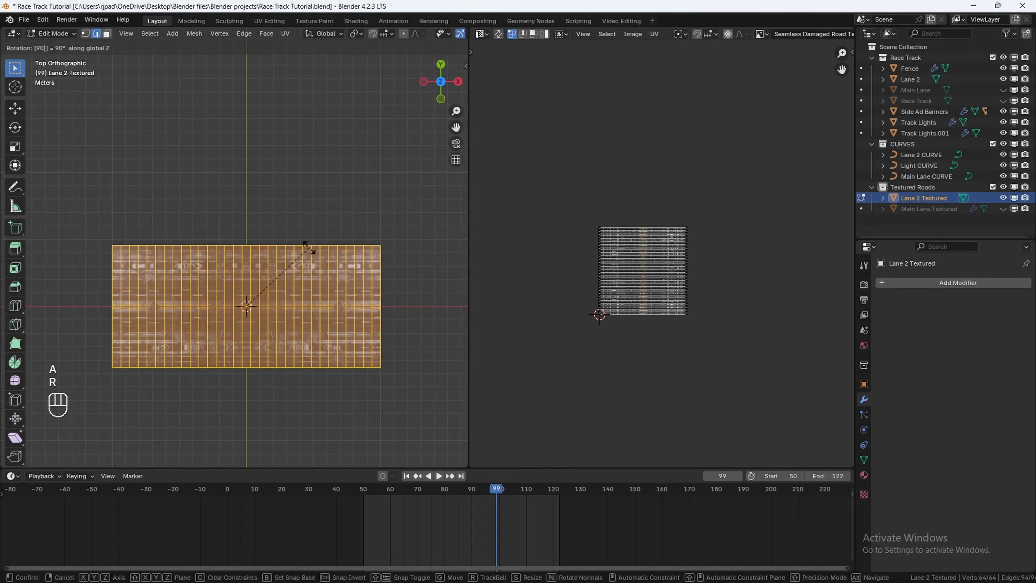
key("Return")
middle_click_drag(275, 299, 279, 281, "shift")
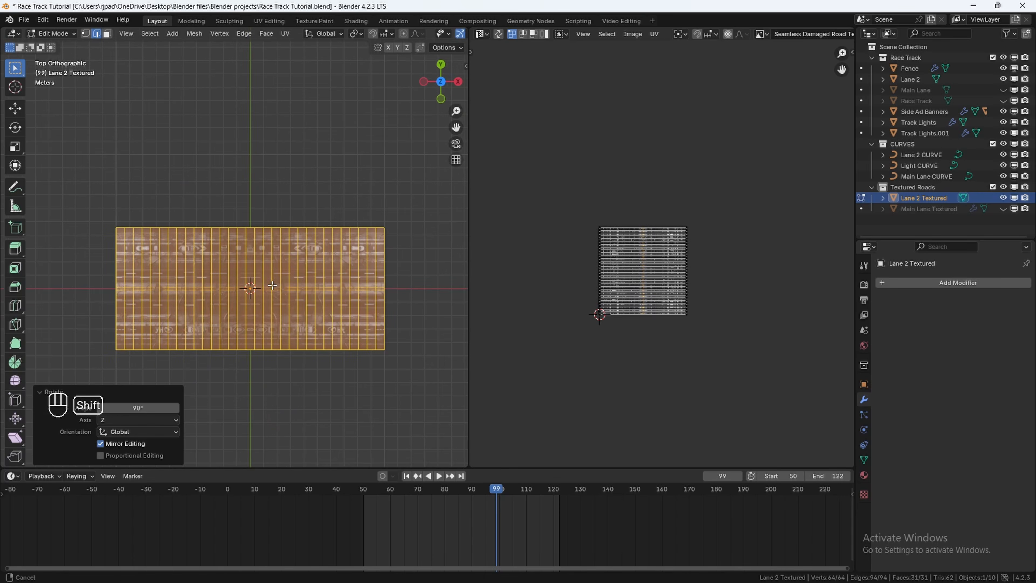
Step: Unwrap the mesh with Smart UV Project
key("u")
left_click(272, 282)
left_click(196, 391)
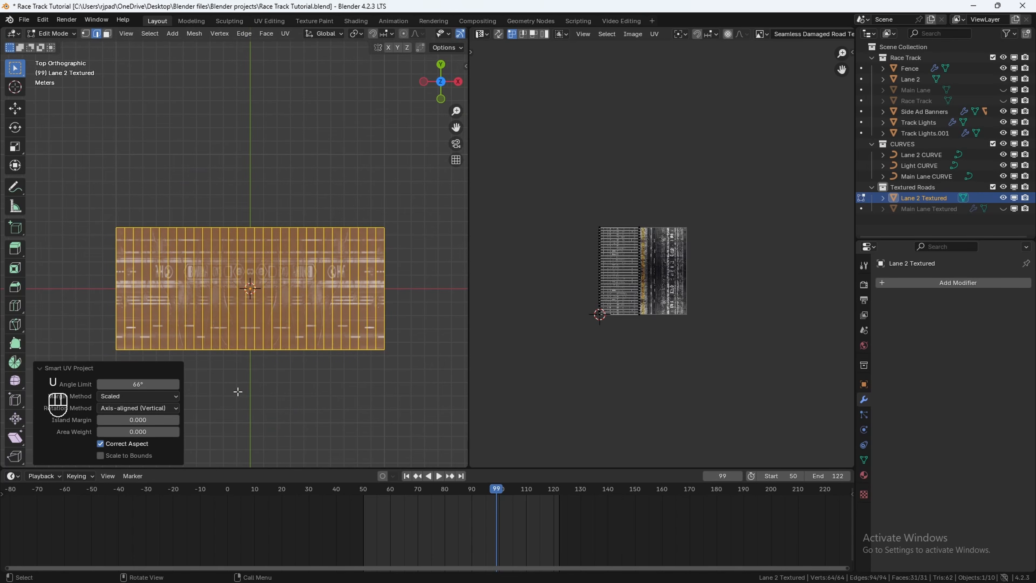
Step: Select all UVs and move and scale the island along X to fit the road lanes of the texture
left_click_drag(469, 304, 430, 304)
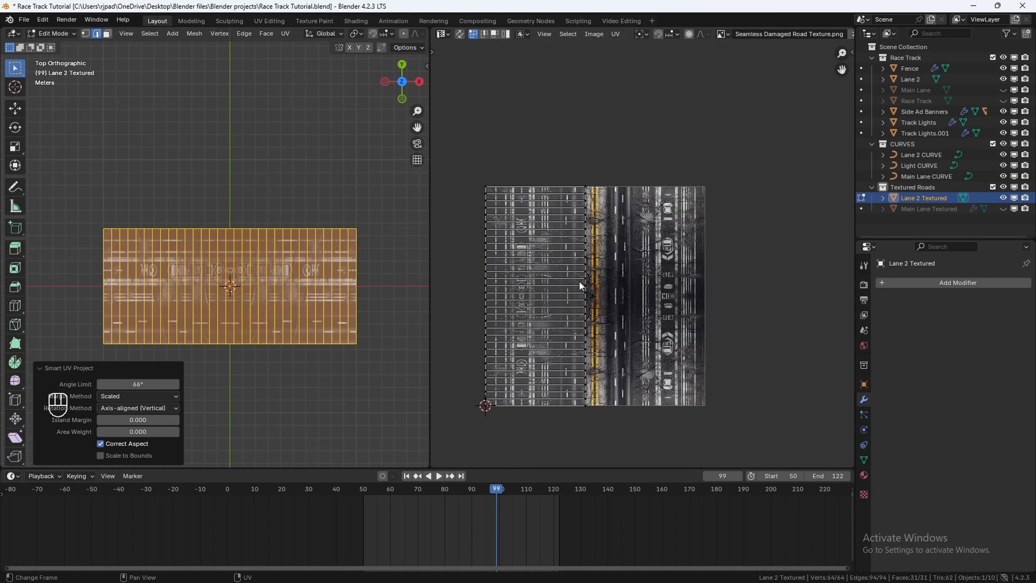
key("a")
key("g")
key("x")
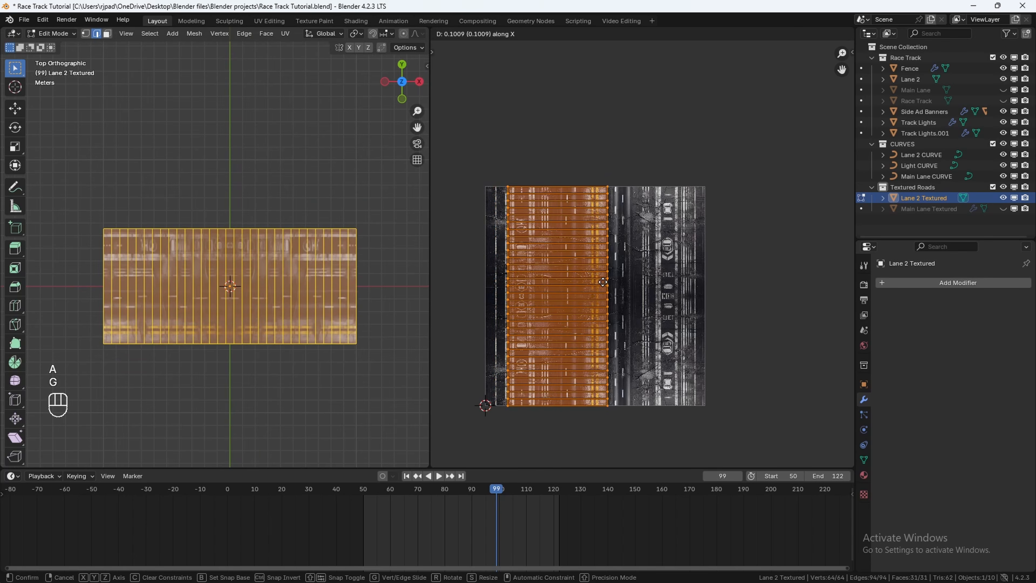
left_click(640, 282)
key("s")
key("x")
left_click(666, 281)
key("g")
key("x")
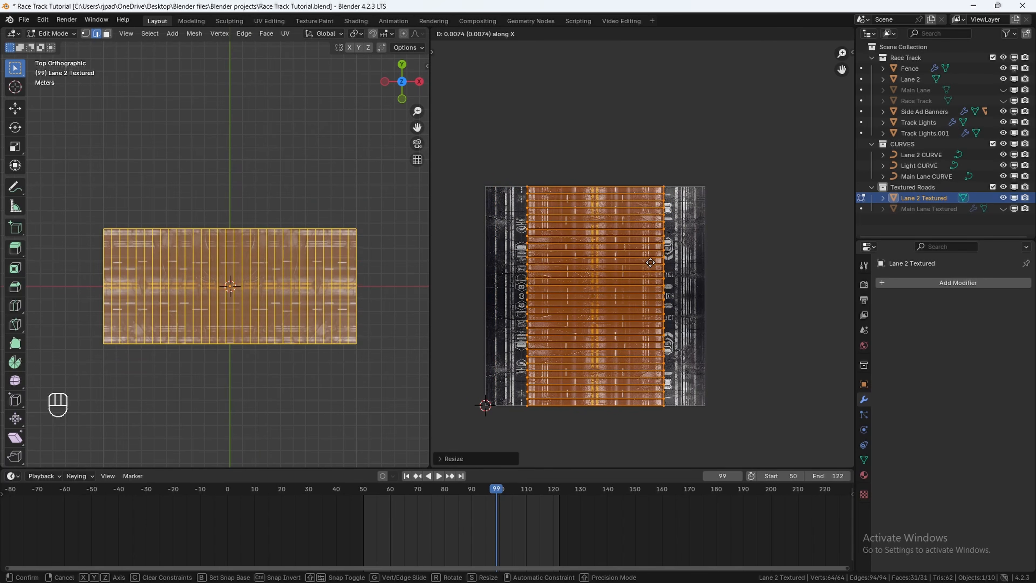
scroll(571, 245, "up", 4)
Step: Undo the last UV moves and stretch the UV island along Y beyond the texture's height
key("g")
key("x")
key("ctrl+z")
key("ctrl+z")
key("ctrl+z")
key("s")
key("y")
left_click(713, 225)
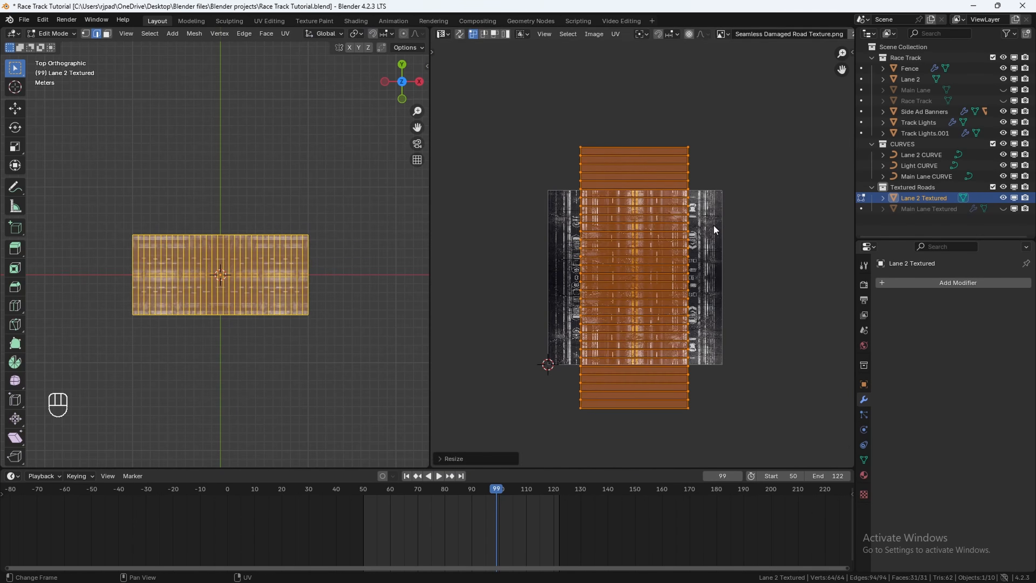
Step: Return to Object Mode and add an Array modifier to the Lane 2 Textured plane
key("Tab")
left_click(899, 282)
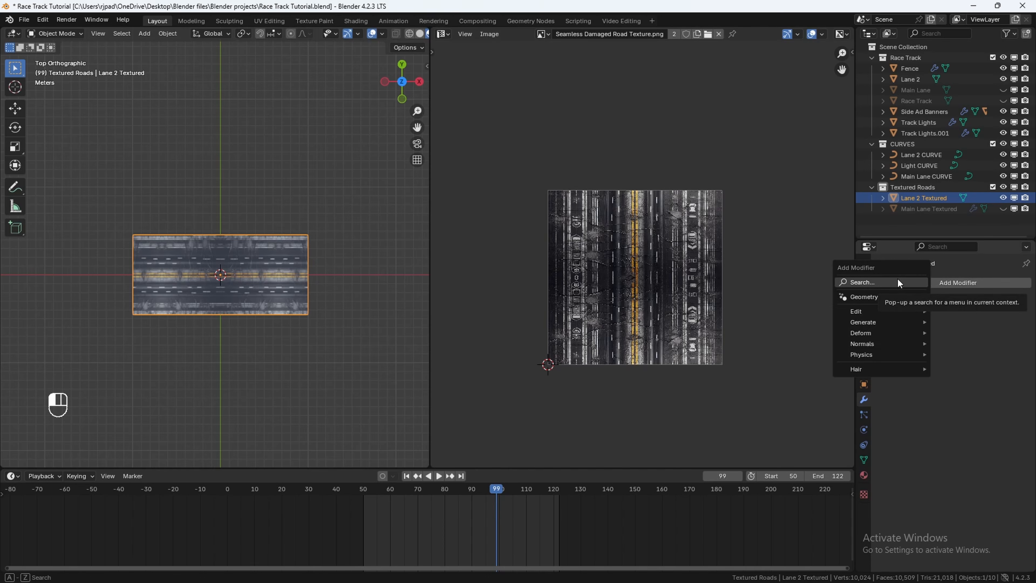
left_click(898, 280)
type("array")
key("Return")
Step: Add a Curve modifier and set its curve object to Lane 2 CURVE
left_click(948, 282)
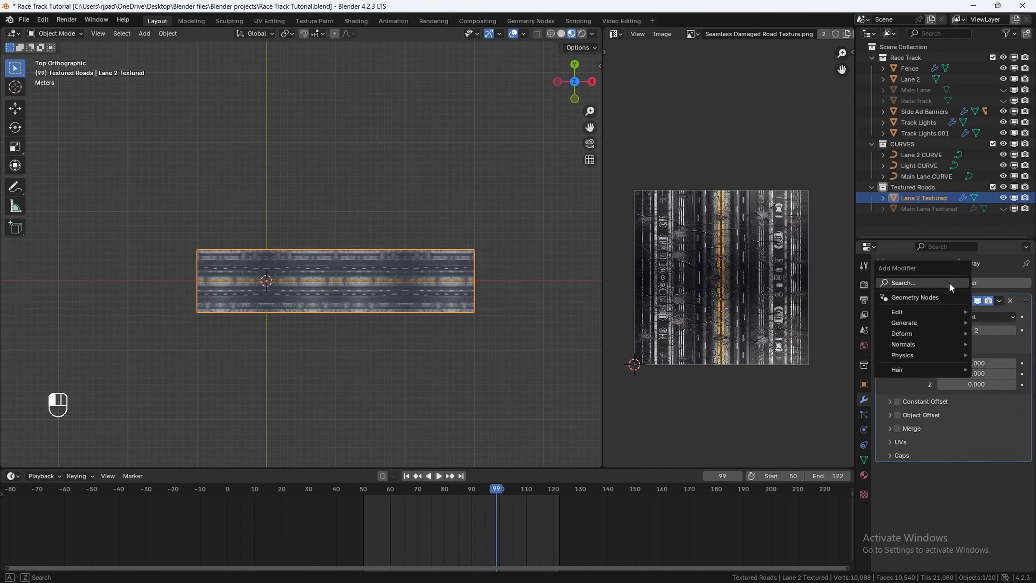
left_click(949, 282)
type("curve")
key("Return")
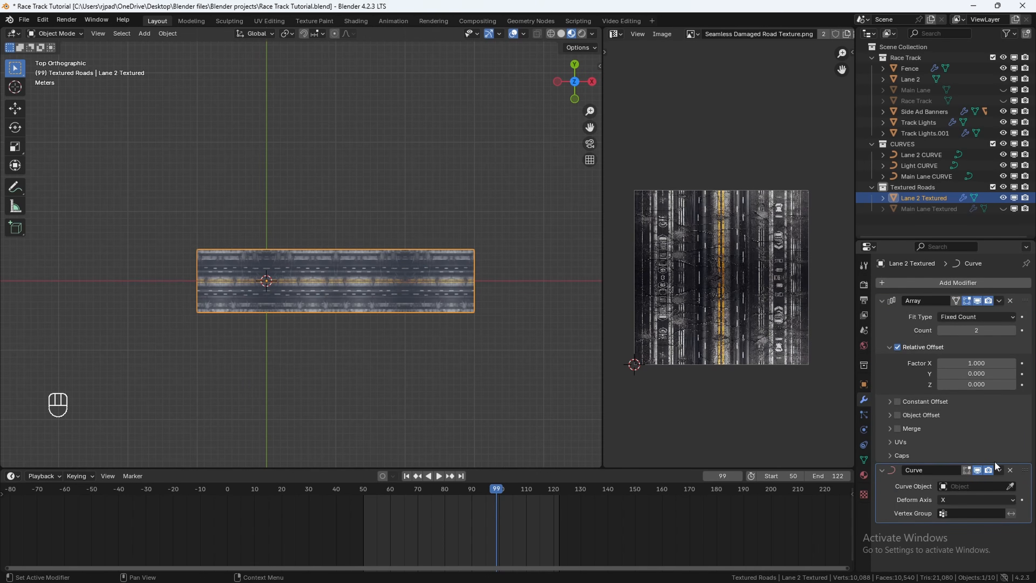
left_click(972, 487)
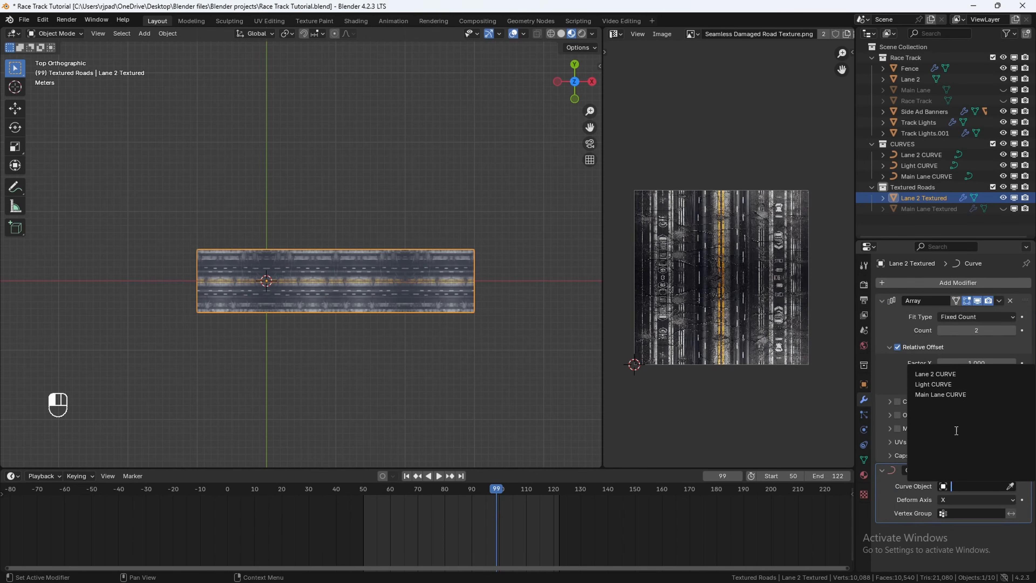
left_click(938, 374)
Step: Add a Shrinkwrap modifier and pick the Lane 2 object as its target
middle_click_drag(316, 323, 277, 235)
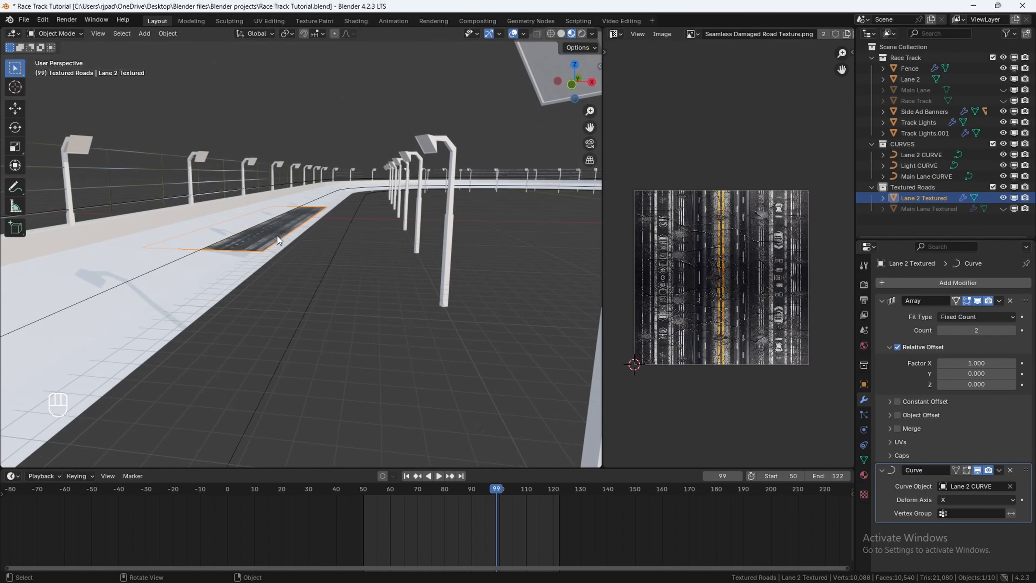
scroll(277, 235, "up", 2)
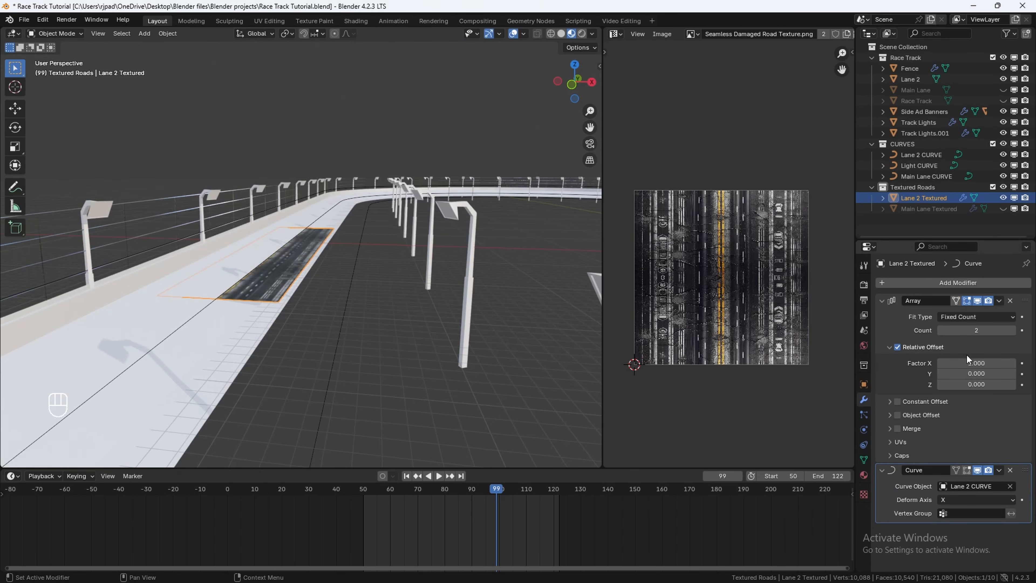
left_click(949, 280)
type("shr")
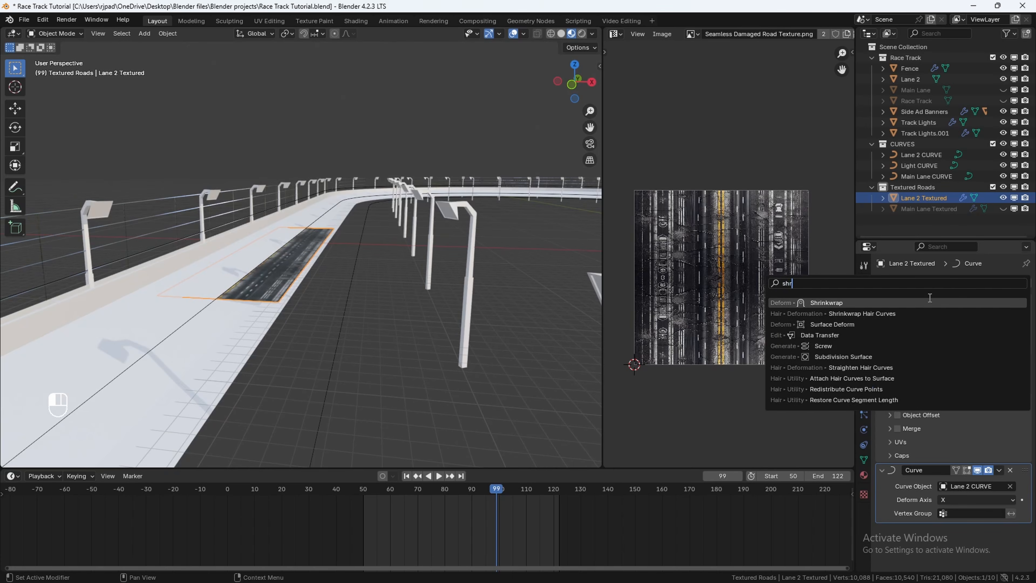
key("Return")
scroll(968, 498, "down", 2)
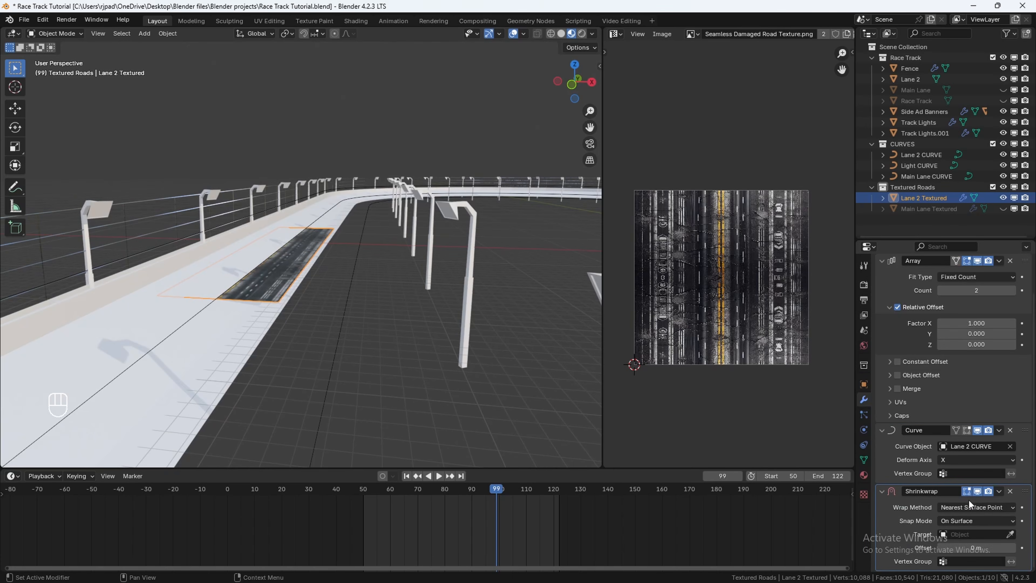
left_click(1010, 534)
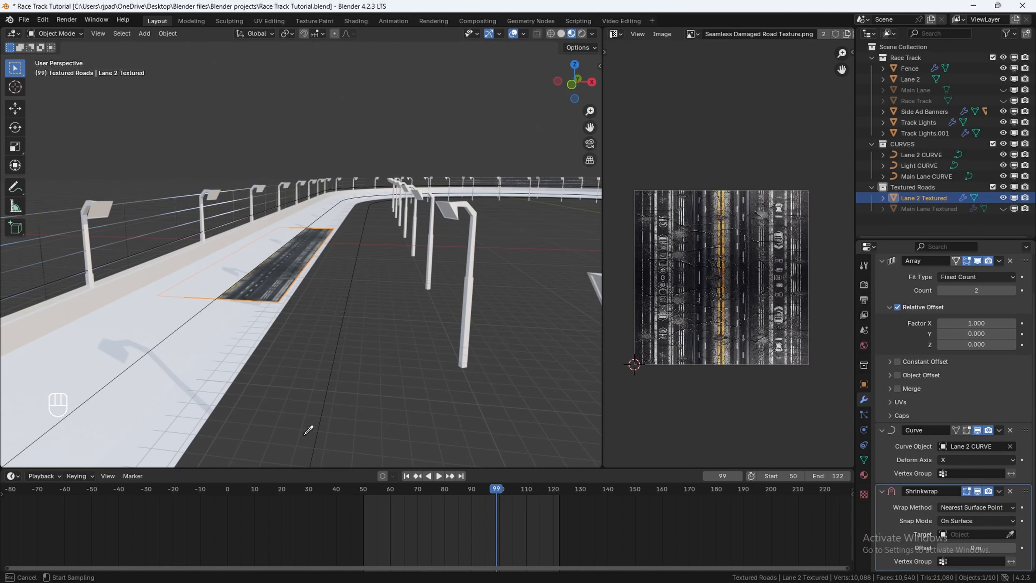
left_click(123, 345)
Step: Scale the road plane along Y by about 1.044 to match the lane's width
scroll(285, 286, "up", 3)
middle_click_drag(286, 282, 301, 309)
middle_click_drag(324, 346, 318, 304, "shift")
scroll(314, 303, "down", 2)
key("s")
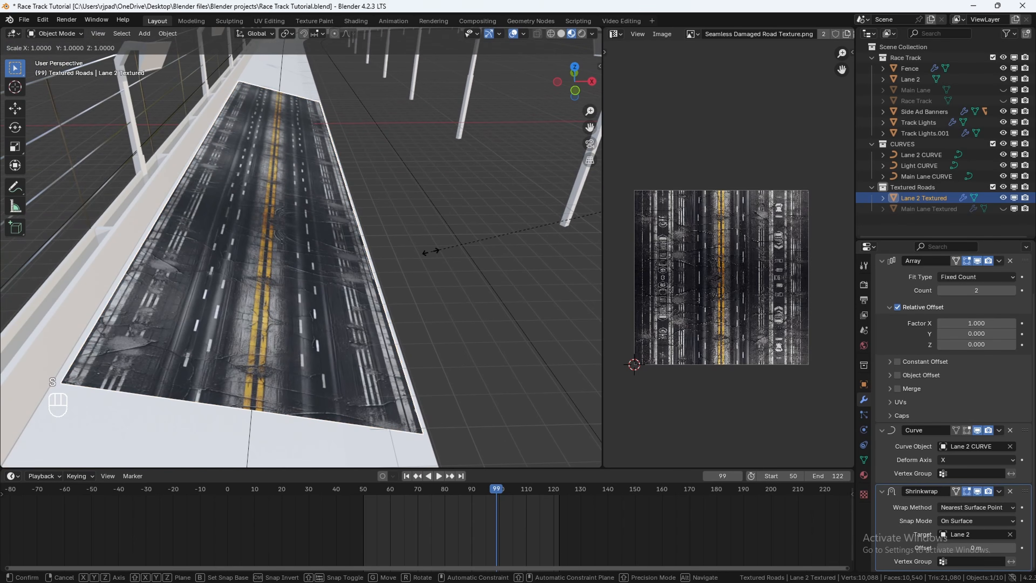
key("y")
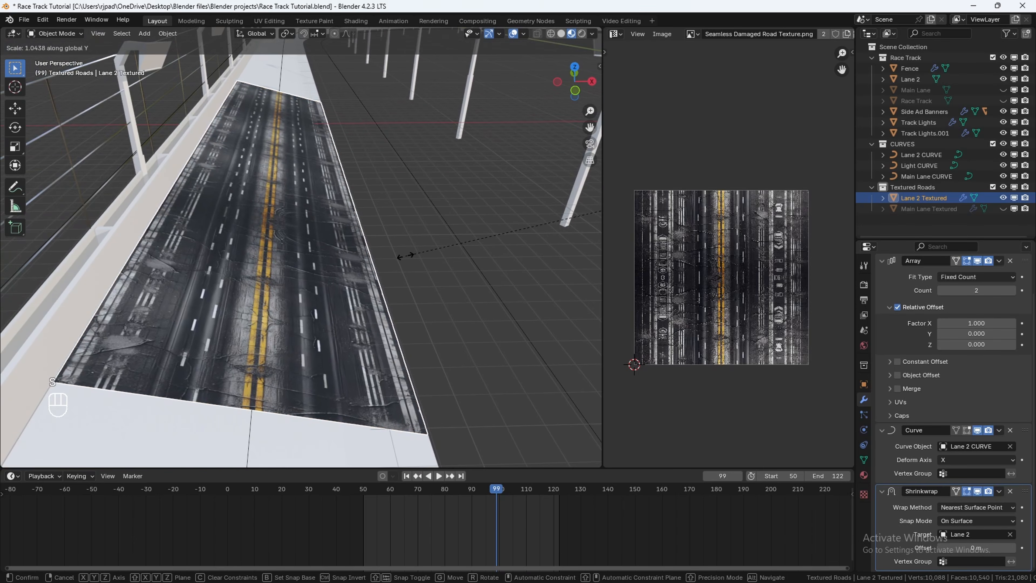
left_click(404, 256)
Step: Set the Array count to 37 so the road covers the whole track
scroll(411, 282, "down", 4)
middle_click_drag(412, 282, 340, 285)
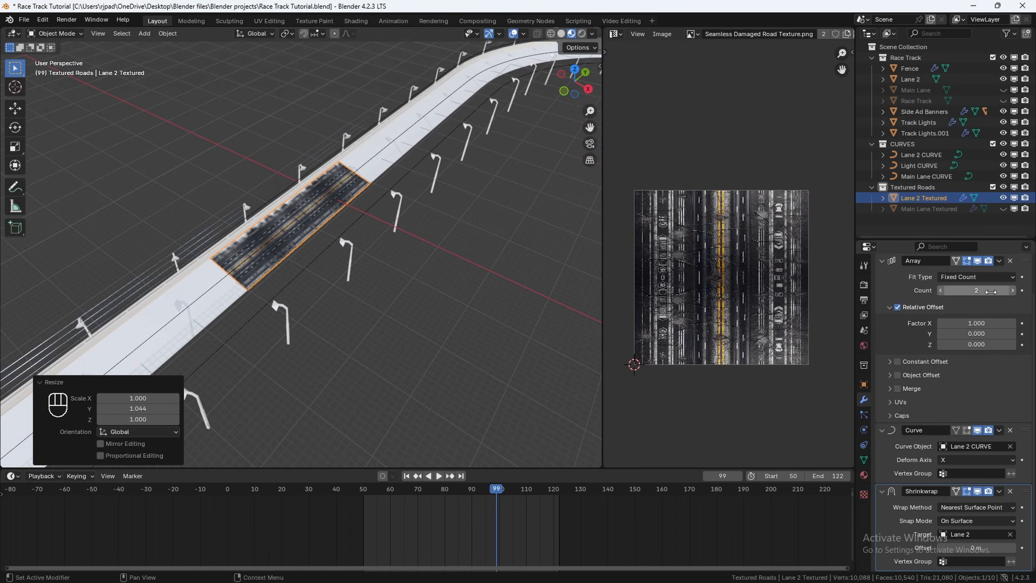
left_click_drag(991, 291, 1016, 297)
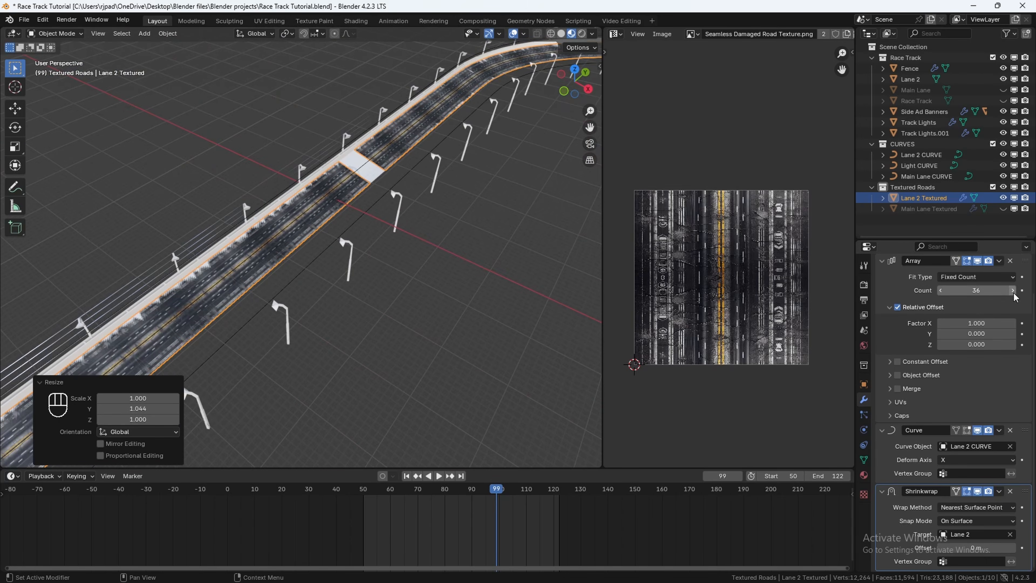
left_click(1012, 290)
Step: Unhide the Main Lane Textured object and inspect both textured roads along the track
middle_click_drag(487, 282, 563, 228)
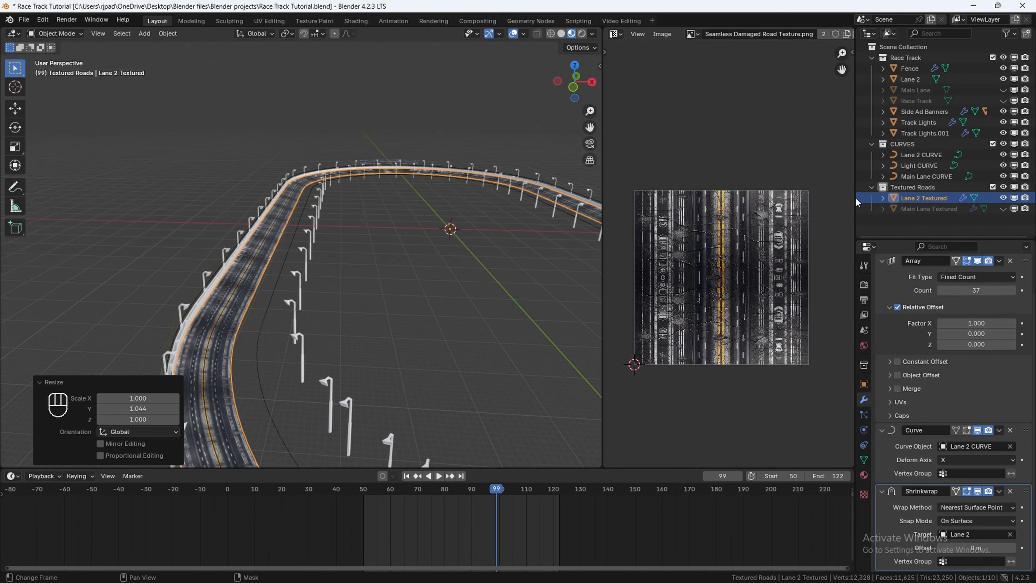
left_click(1004, 209)
scroll(474, 289, "up", 8)
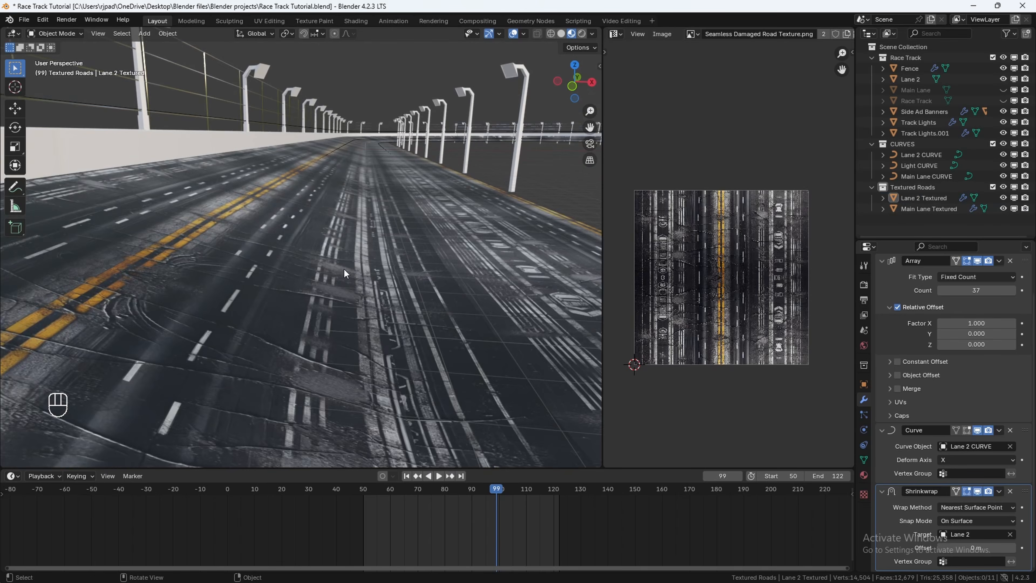
scroll(266, 303, "down", 3)
middle_click_drag(443, 194, 378, 237, "shift")
scroll(381, 242, "up", 2)
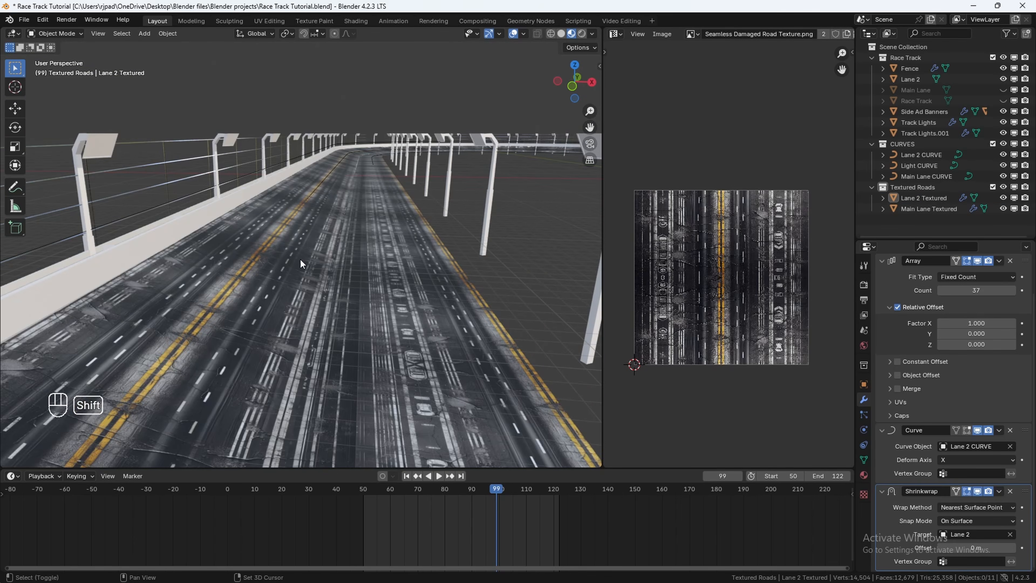
middle_click_drag(302, 263, 322, 220, "shift")
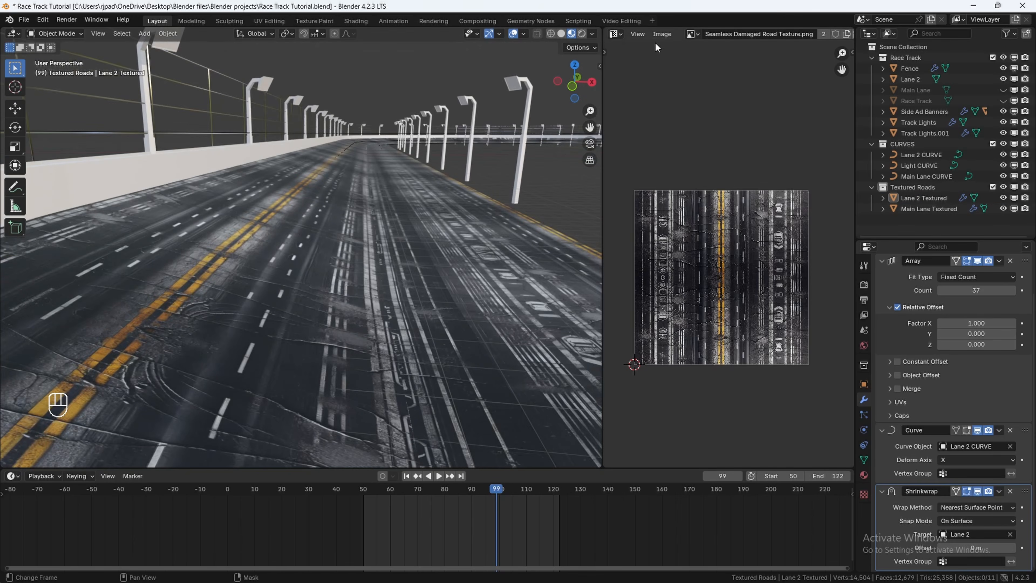
Step: Switch the side editor to the Shader Editor and select the Main Lane Textured object
left_click(620, 34)
left_click(271, 134)
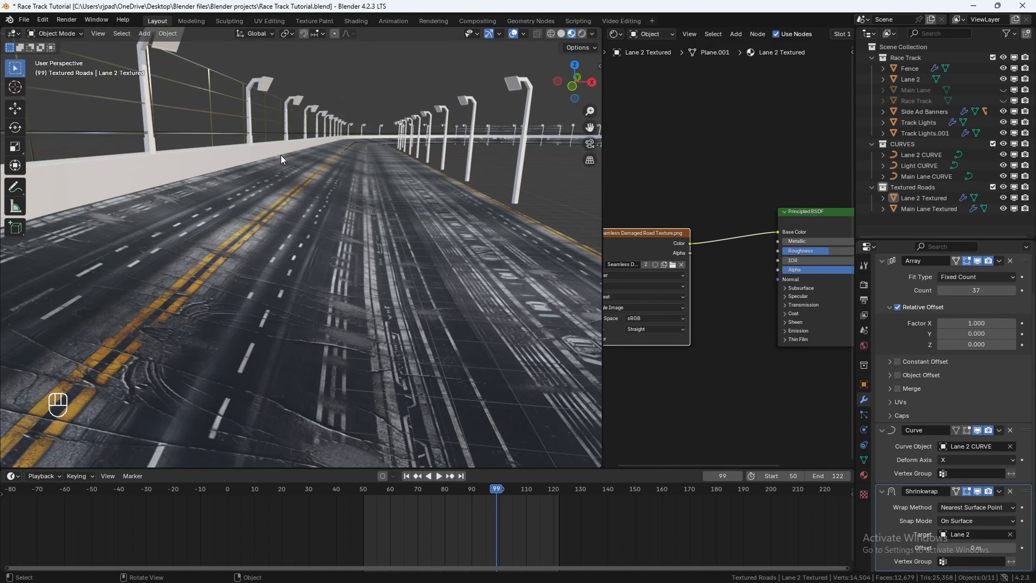
scroll(373, 165, "down", 5)
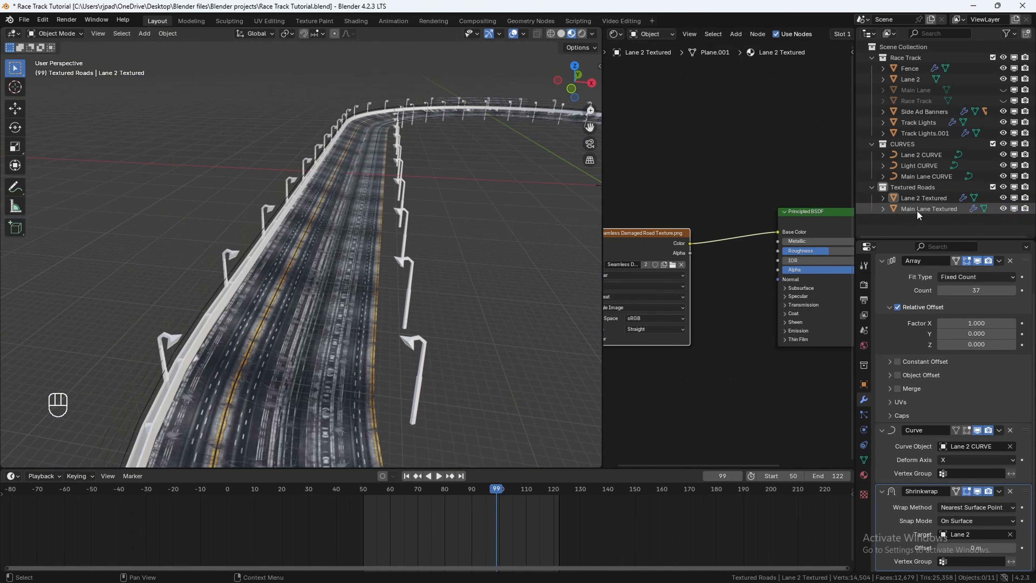
left_click(918, 209)
Step: Add a Bump node to the main lane's material and connect its Normal to the Principled BSDF Normal input
middle_click_drag(608, 268, 647, 255)
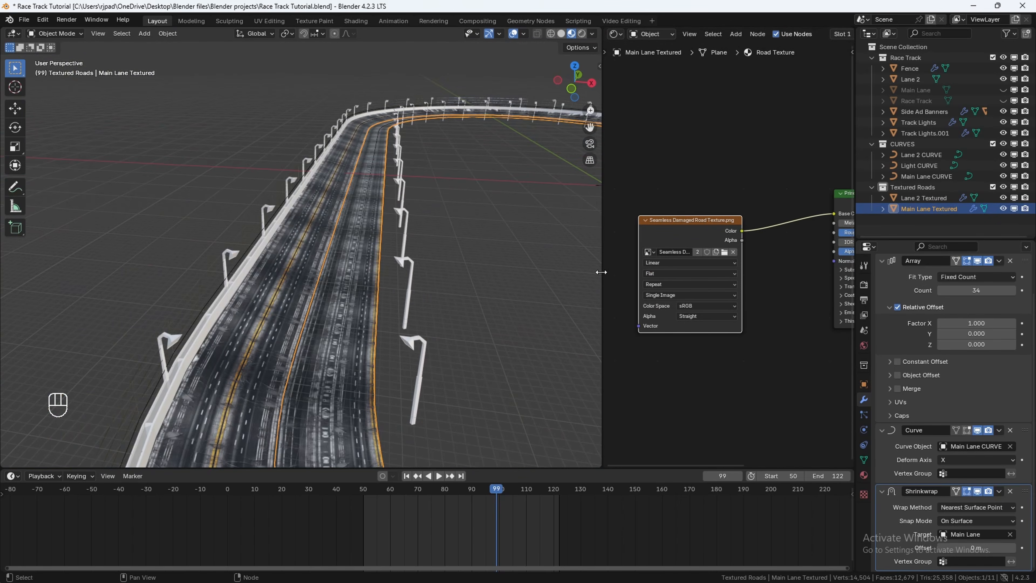
left_click_drag(601, 272, 393, 261)
left_click_drag(580, 242, 514, 154)
key("shift+a")
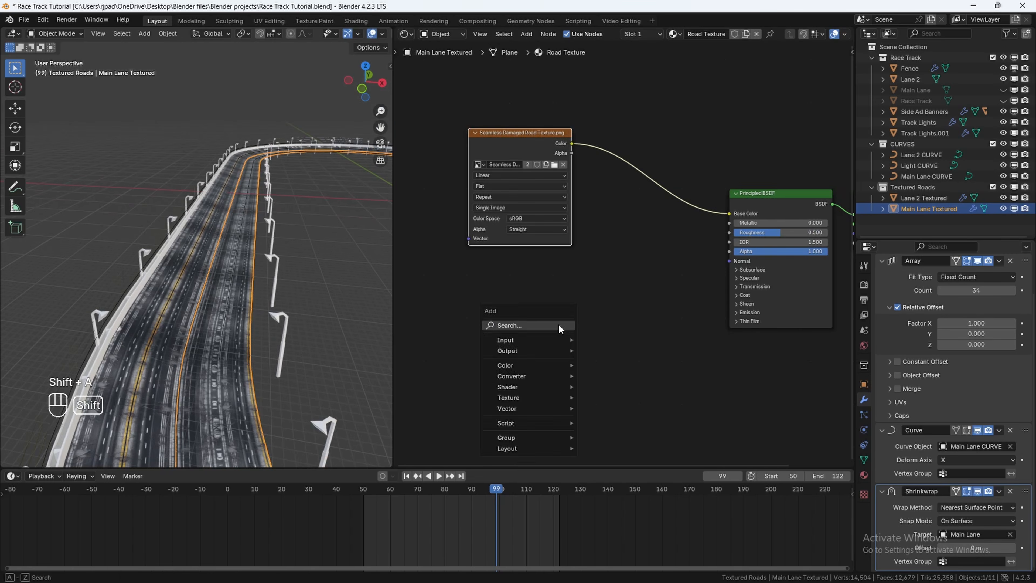
type("bu")
key("Return")
left_click_drag(614, 309, 634, 301)
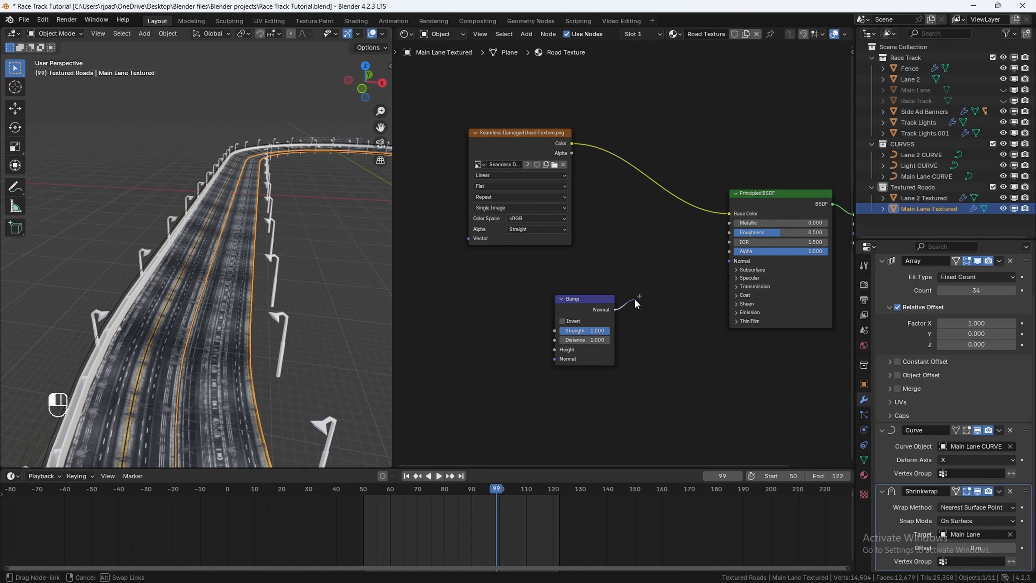
left_click_drag(722, 257, 729, 261)
left_click_drag(561, 305, 597, 295)
Step: Add a Noise Texture node and connect its Color to the Bump node's Height input
key("shift+a")
type("noi")
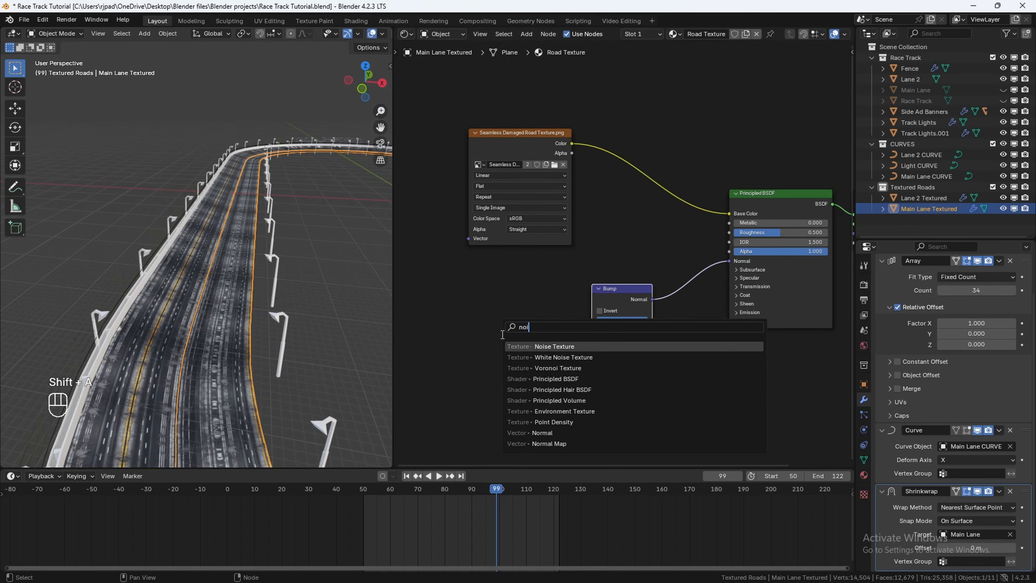
key("Return")
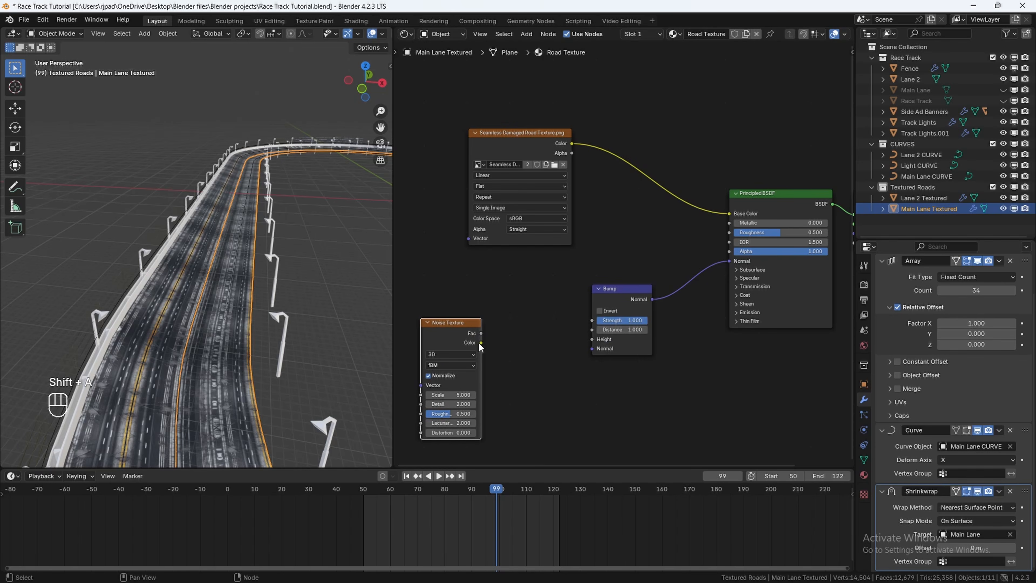
left_click_drag(480, 343, 591, 339)
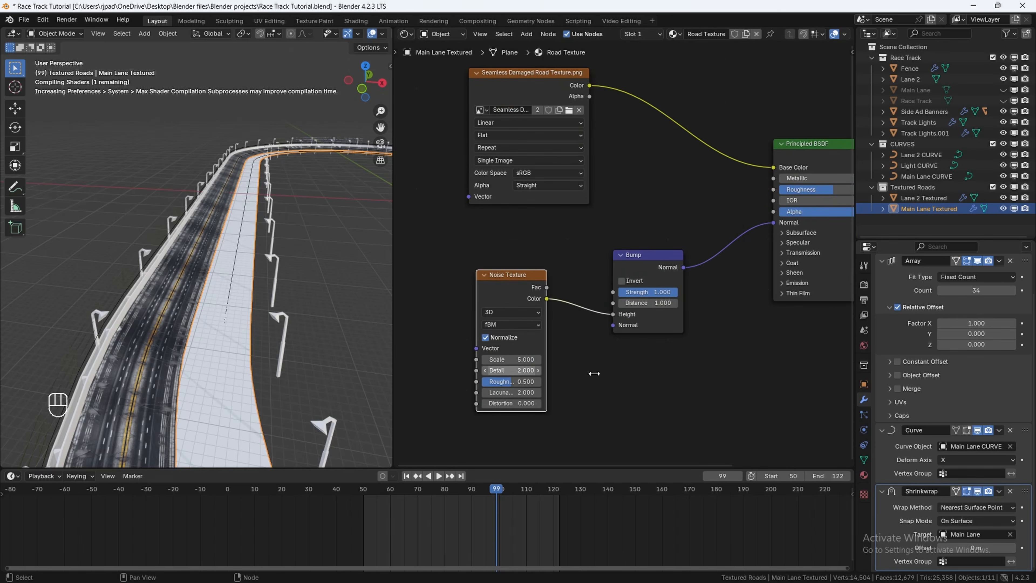
Step: Set the Noise Texture's Detail to 15 and adjust its Roughness
scroll(253, 334, "up", 8)
mouse_move(283, 349)
middle_mouse_down("shift")
mouse_move(253, 310)
mouse_move(263, 351)
middle_mouse_up("shift")
left_click_drag(513, 368, 534, 381)
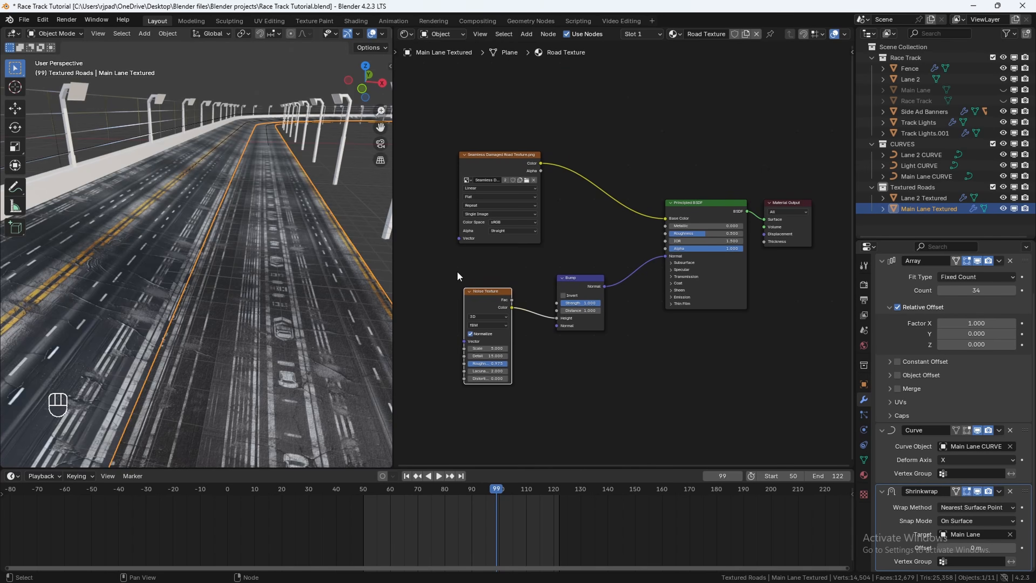
Step: Copy the Noise and Bump nodes into the Lane 2 Textured material and connect the Bump to the BSDF Normal
left_click_drag(452, 270, 599, 344)
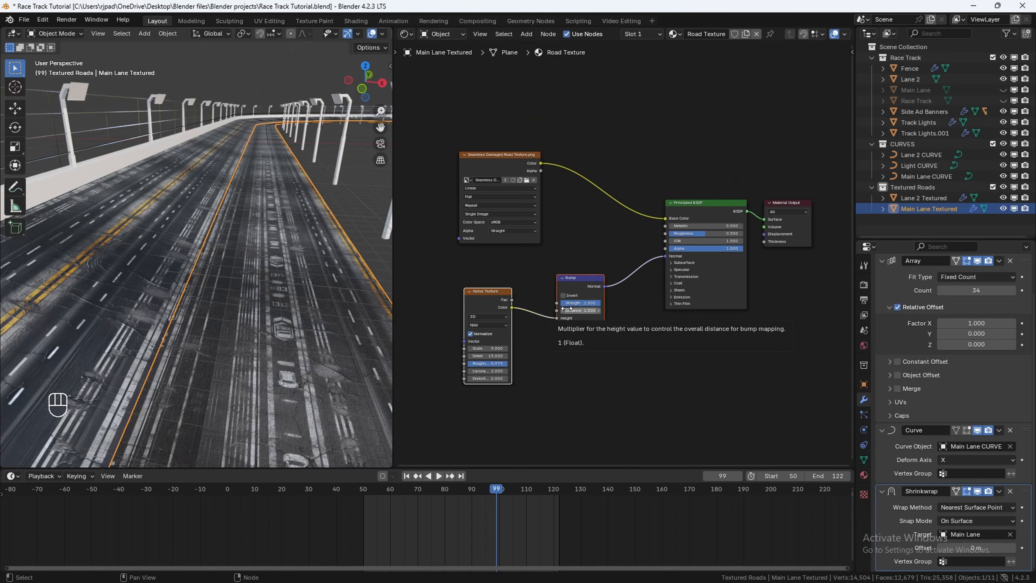
key("ctrl+c")
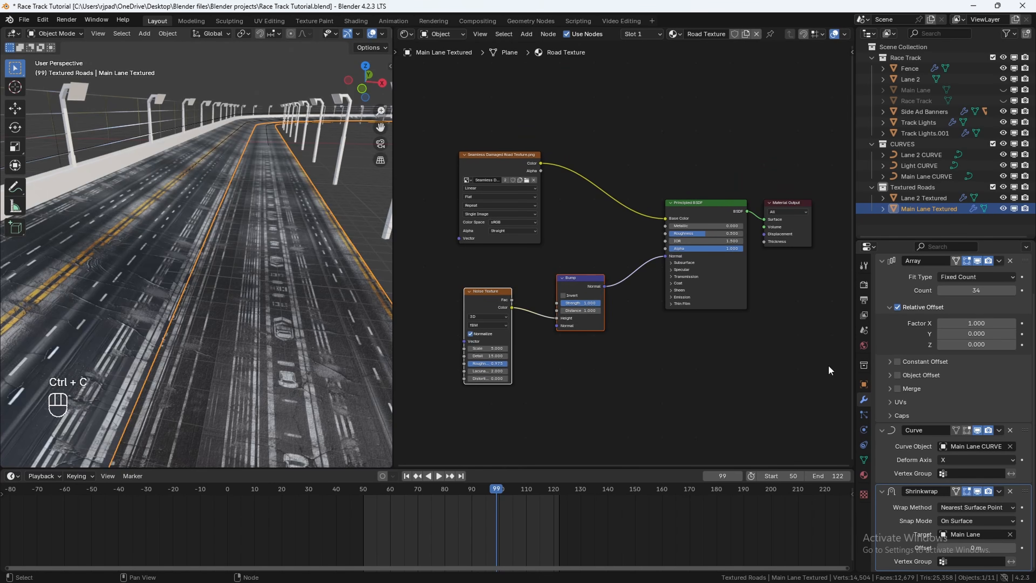
left_click(926, 198)
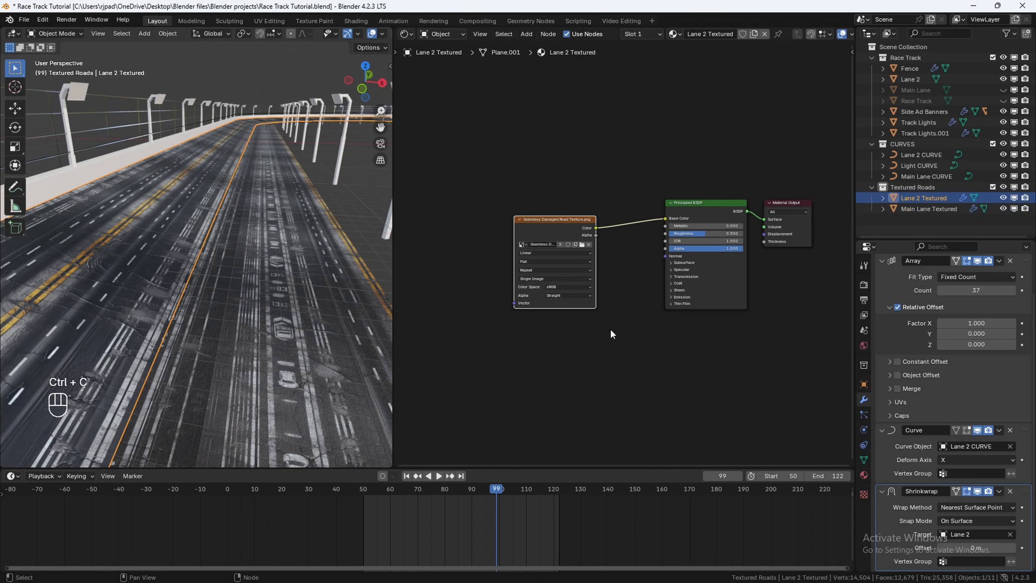
left_click_drag(559, 232, 516, 157)
key("ctrl+v")
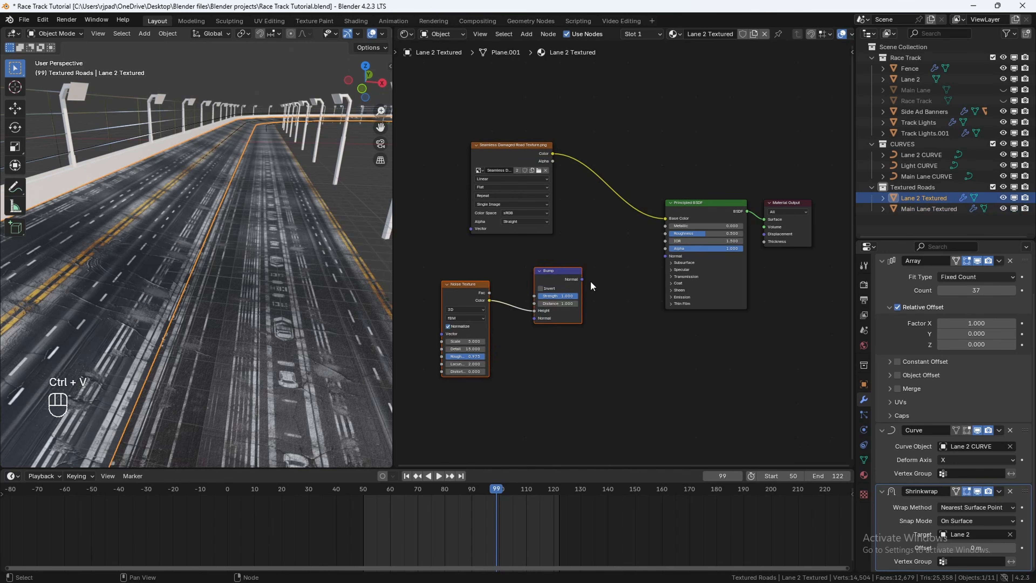
left_click(584, 285)
left_click_drag(582, 279, 665, 256)
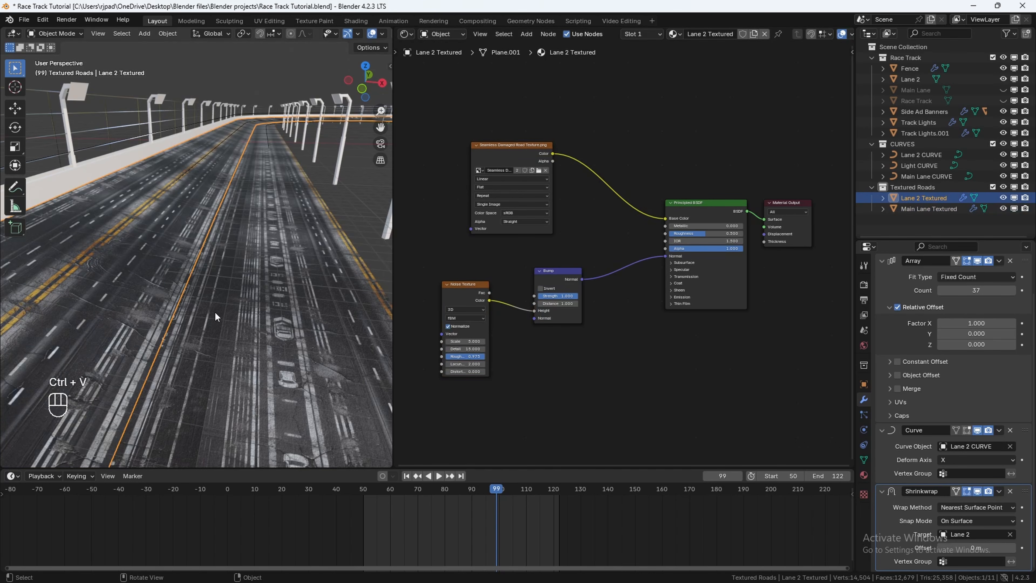
Step: Close the shader editor so the 3D viewport fills the workspace
middle_click_drag(215, 311, 249, 310)
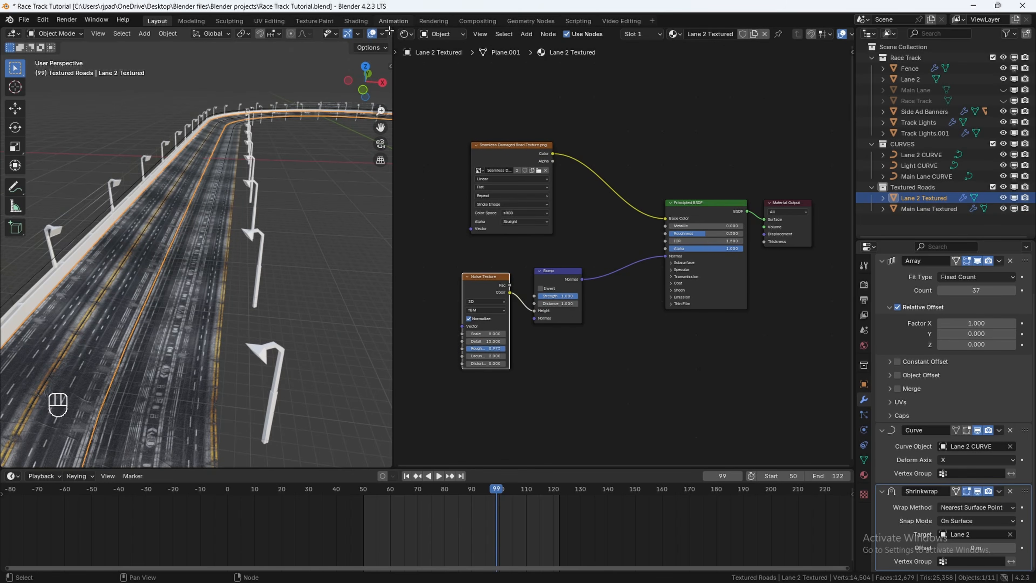
left_click_drag(390, 31, 530, 172)
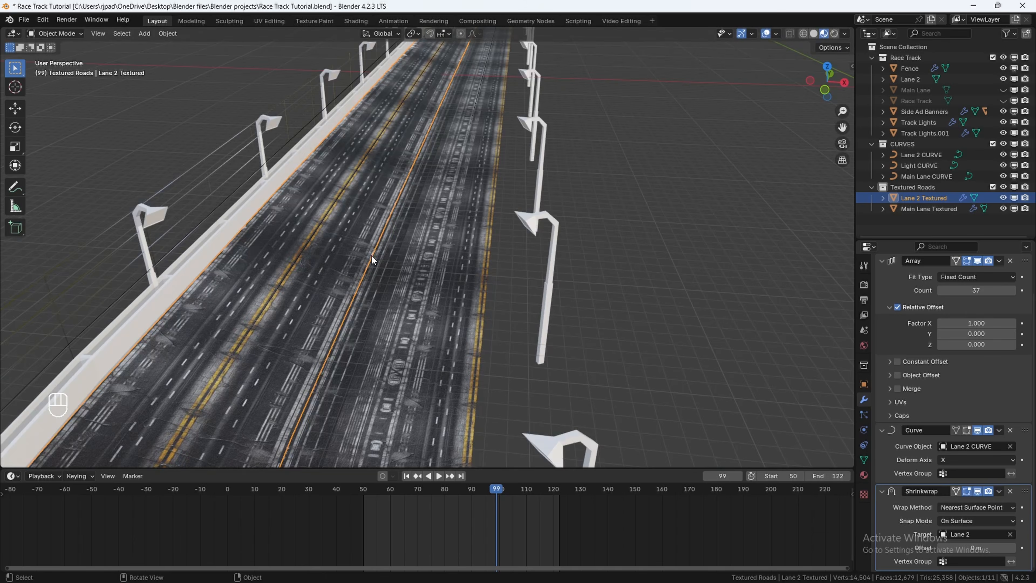
middle_click_drag(371, 256, 439, 192)
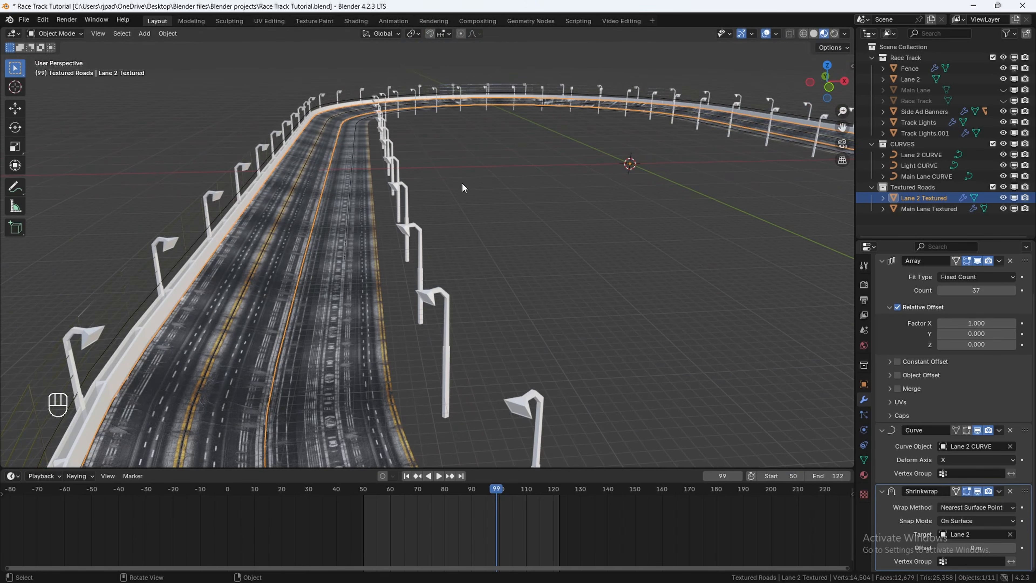
Step: Unhide all hidden objects in the scene
key("alt+h")
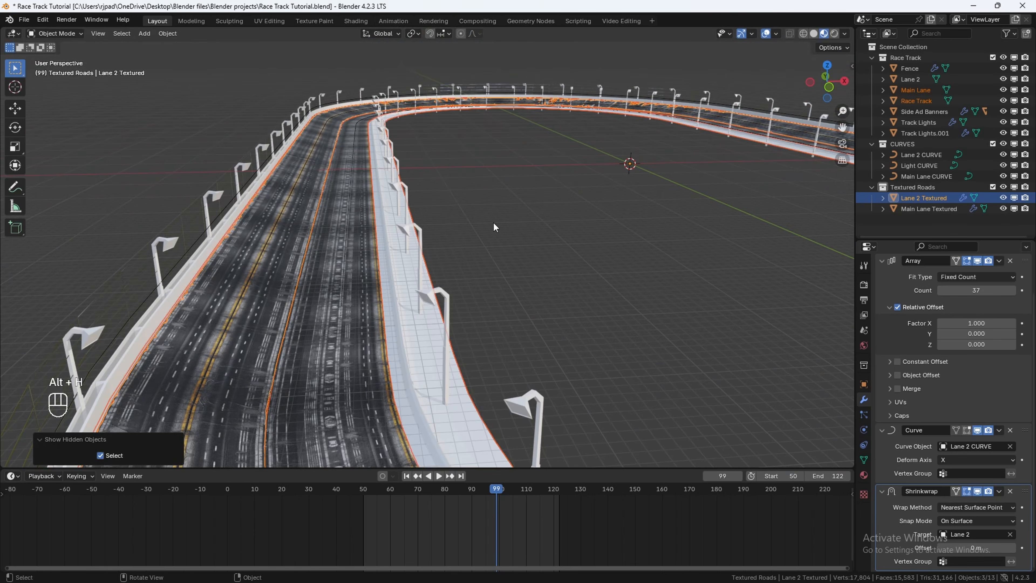
middle_click_drag(424, 304, 427, 274)
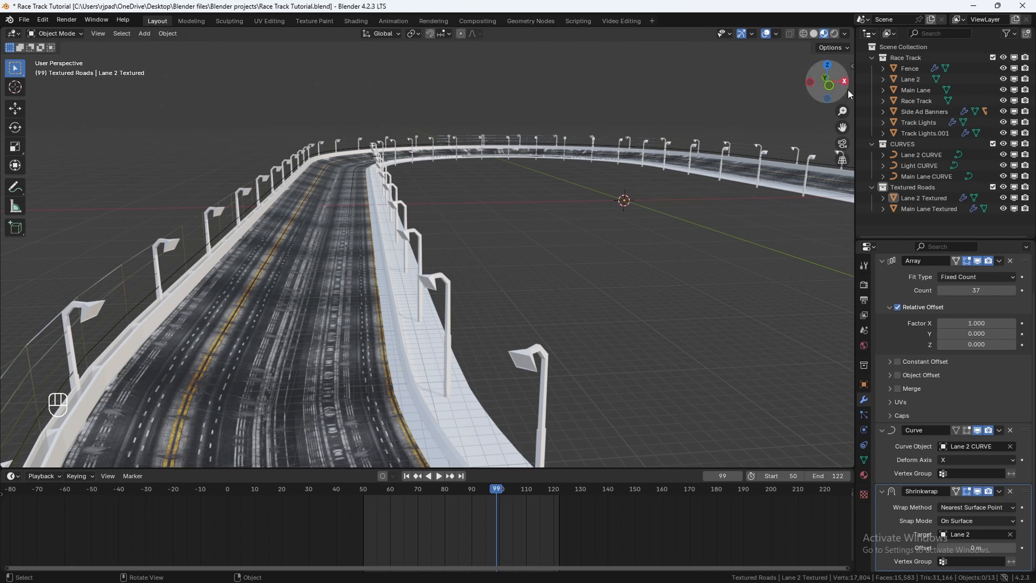
Step: Select the Race Track object and add a new material to it
left_click(918, 100)
middle_click_drag(658, 236, 629, 233, "shift")
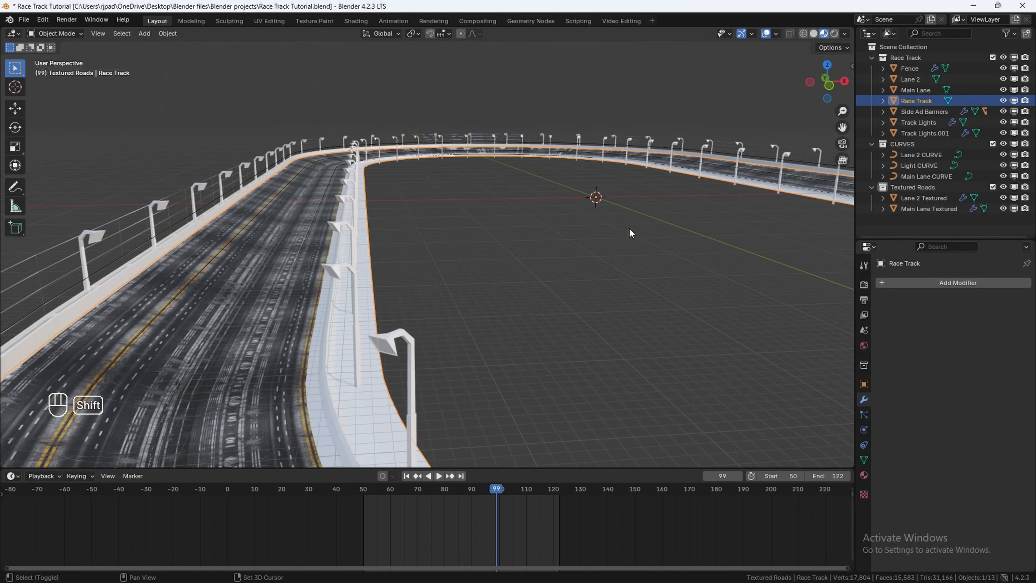
left_click(864, 475)
left_click(934, 329)
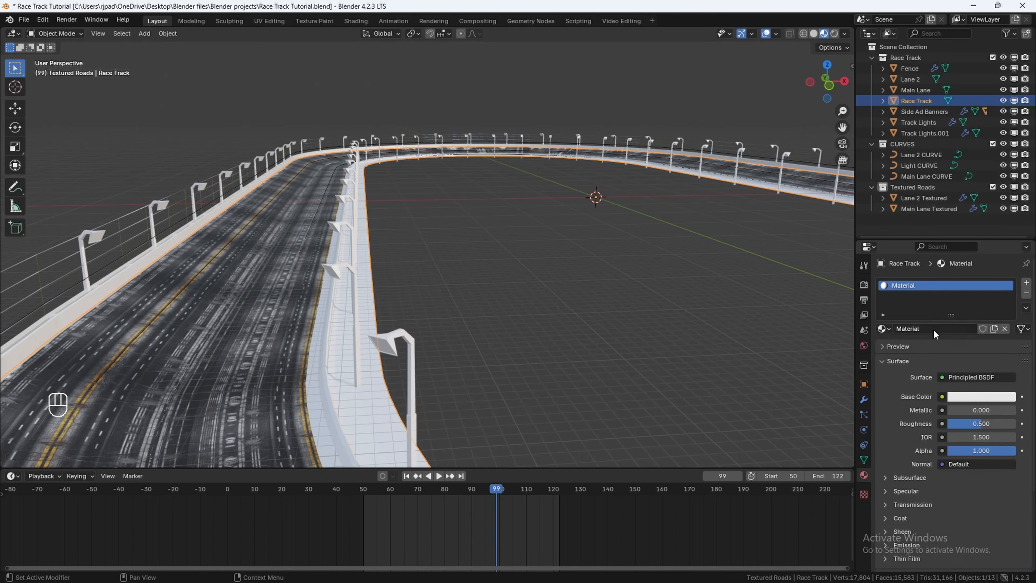
Step: Rename the new material to Race Track Base
middle_click_drag(640, 290, 568, 285, "shift")
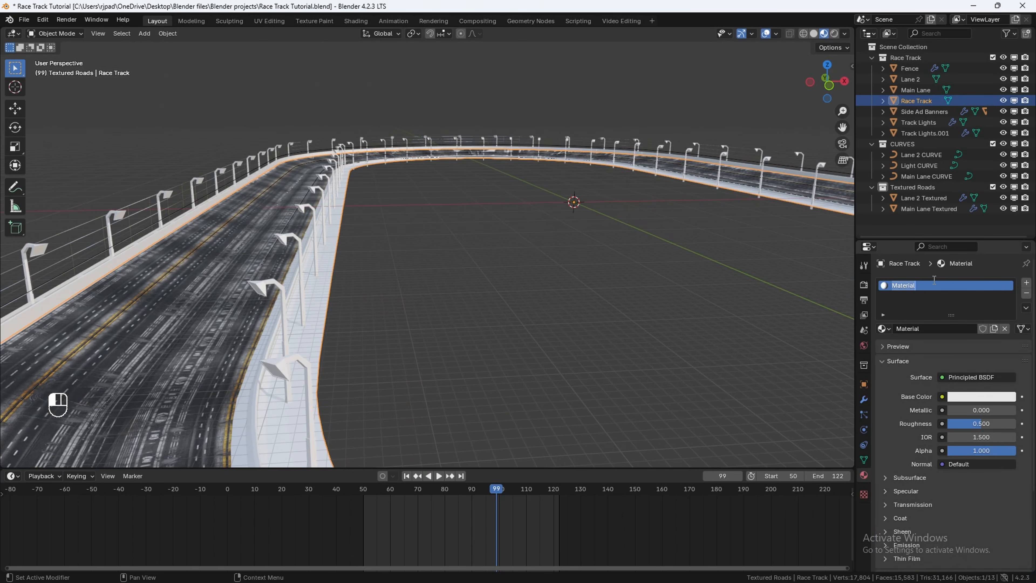
type("Race Track Base")
key("Return")
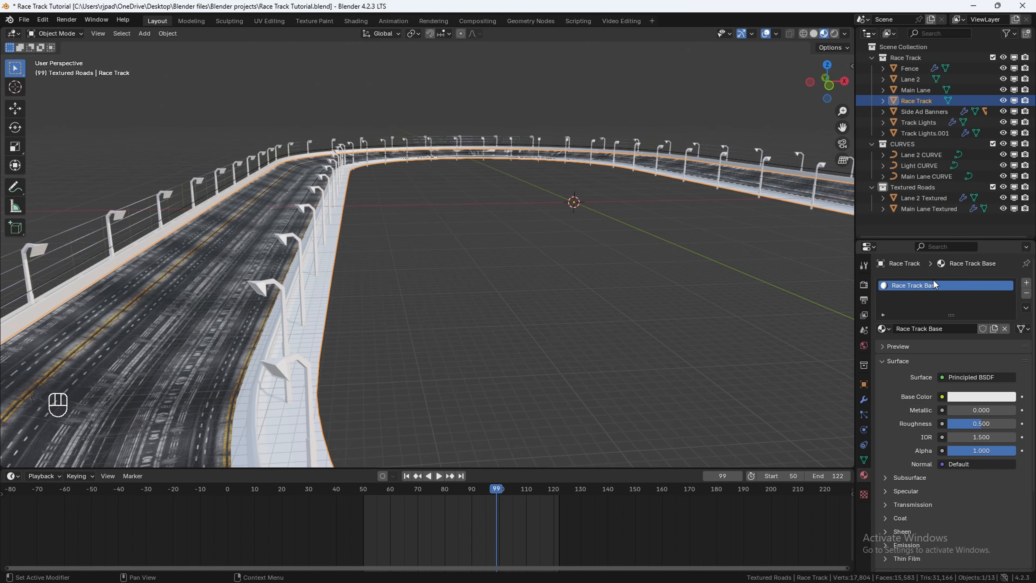
Step: Set the Race Track Base base color to near black
left_click(982, 396)
left_click_drag(1006, 280, 1007, 310)
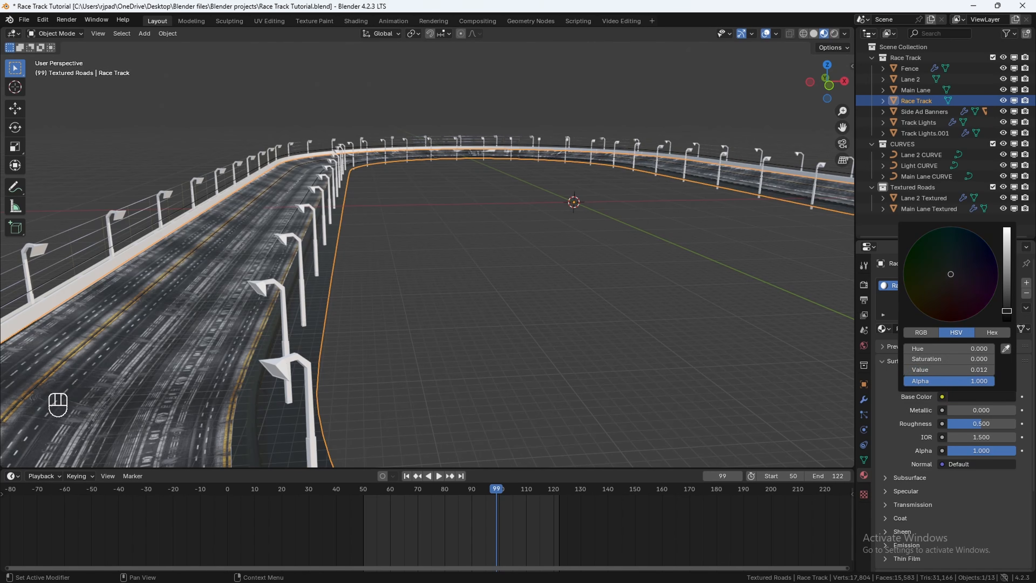
scroll(381, 303, "up", 4)
Step: In Edit Mode, loop-select the face strips forming the raised curb along the track's inner edge
key("Tab")
middle_click_drag(379, 297, 376, 274, "shift")
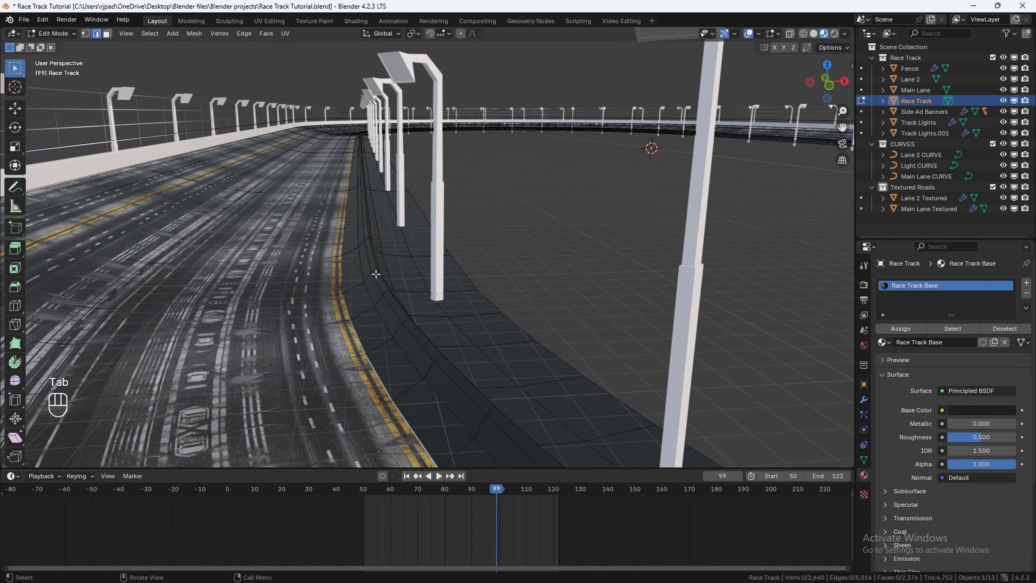
scroll(376, 286, "up", 2)
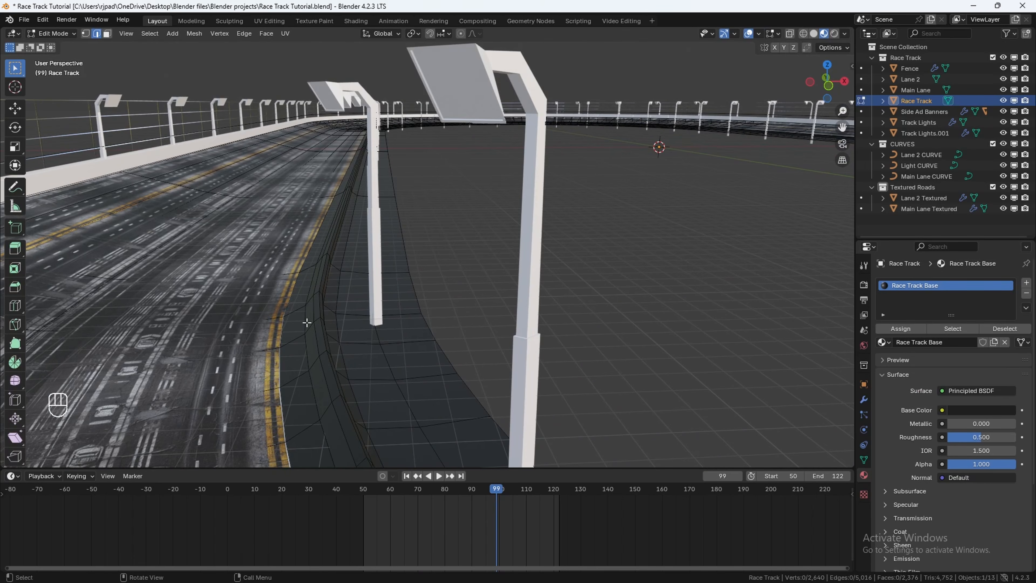
left_click(312, 305, "alt+shift")
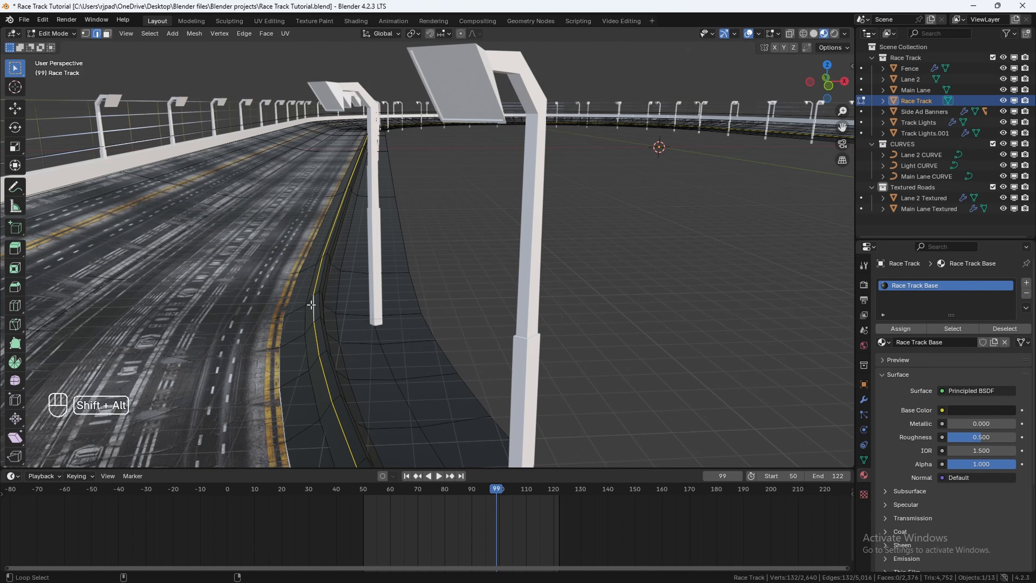
left_click(497, 266)
left_click(107, 33)
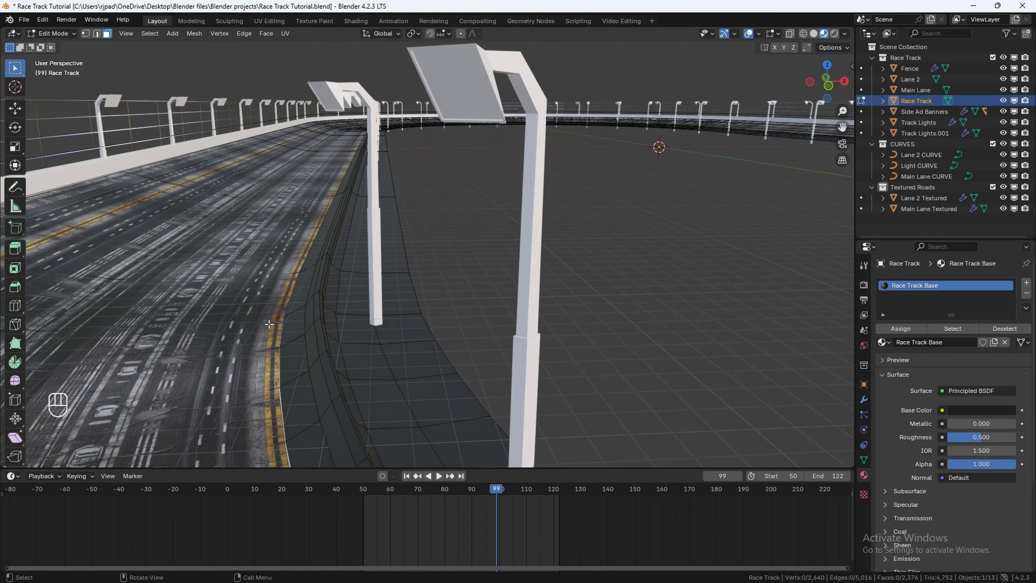
left_click(313, 327, "alt+shift")
left_click(318, 324, "alt+shift")
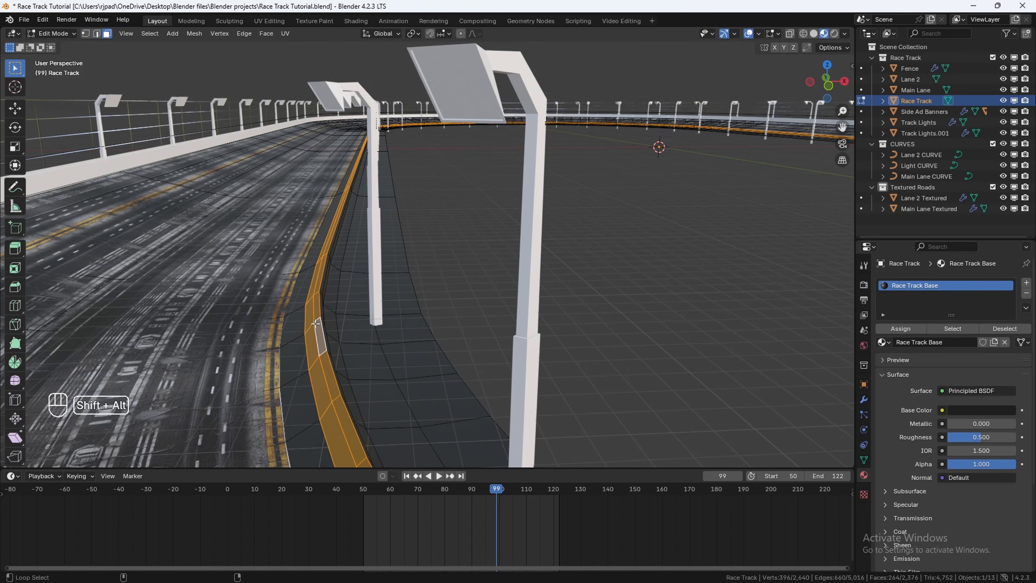
scroll(285, 302, "up", 2)
left_click(244, 266, "alt+shift")
middle_click_drag(247, 267, 263, 245)
left_click(274, 253, "alt+shift")
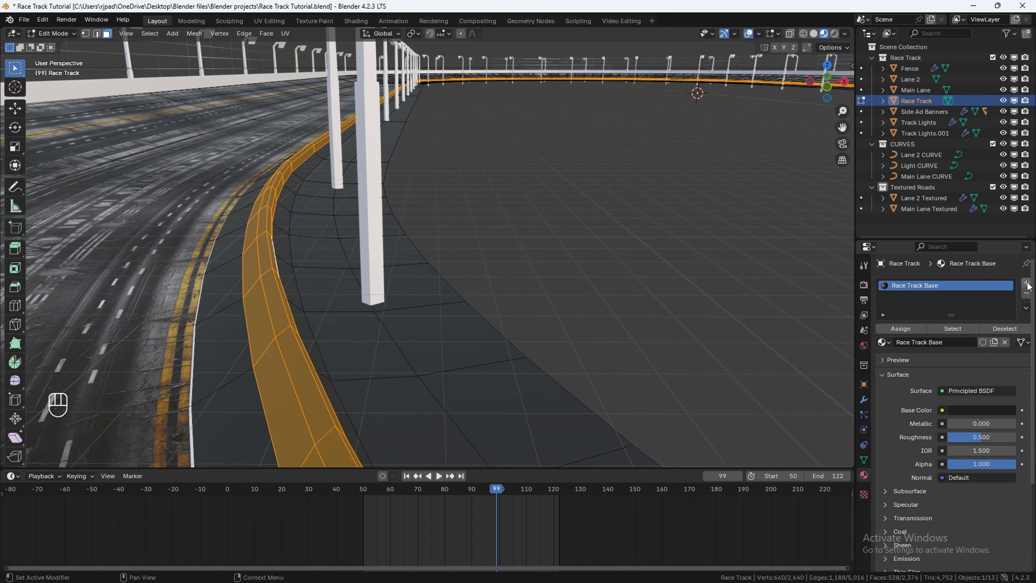
Step: Add a new material slot with a yellow base color, assign it to the selected curb faces, and leave Edit Mode
left_click(1027, 286)
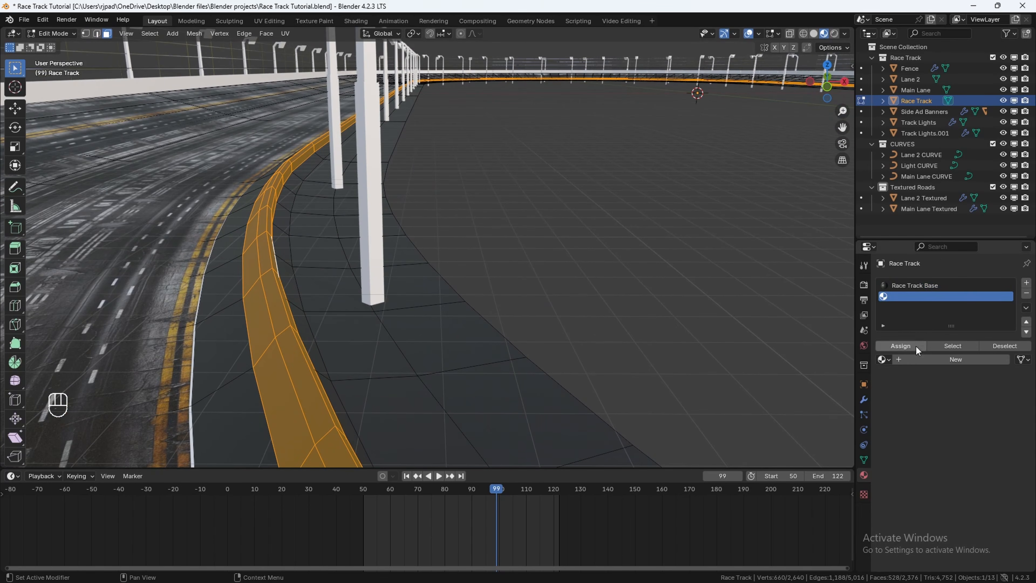
left_click(915, 360)
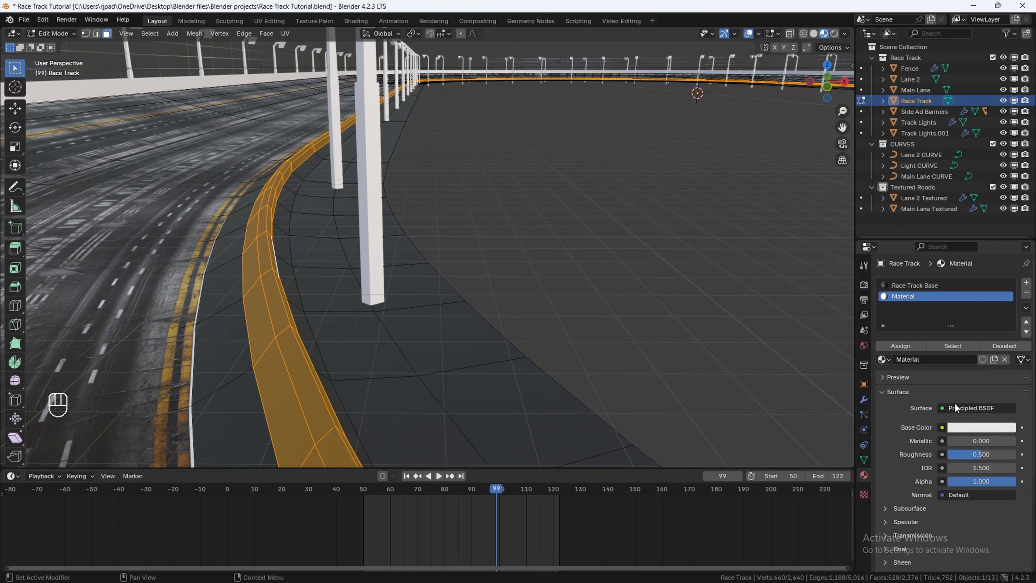
left_click(964, 428)
mouse_move(942, 329)
left_mouse_down()
mouse_move(925, 344)
mouse_move(915, 335)
left_mouse_up()
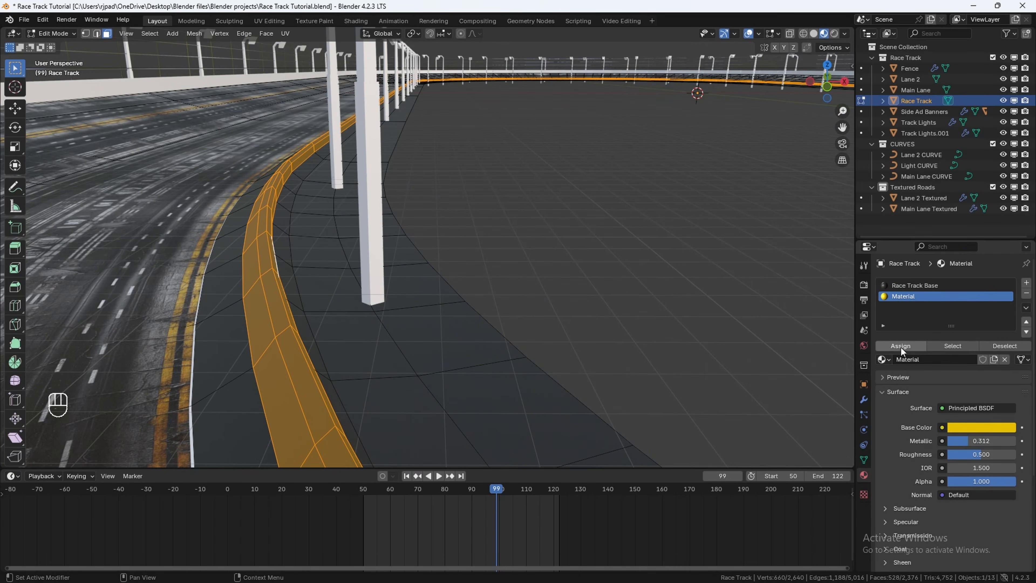
left_click(901, 347)
key("Tab")
Step: Select the Track Lights object and add a new material to it
middle_click_drag(285, 228, 392, 248, "shift")
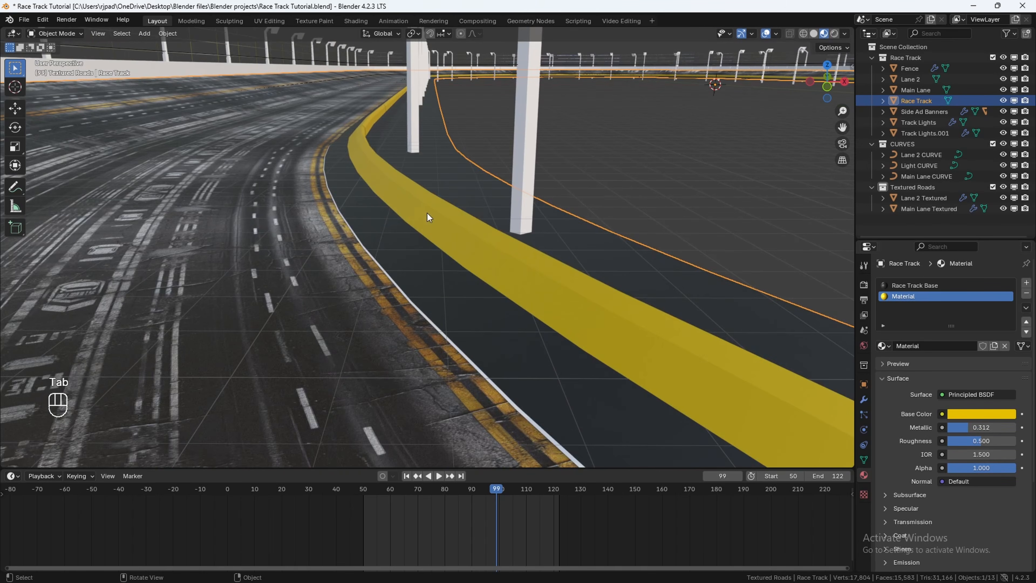
middle_click_drag(367, 161, 297, 106, "shift")
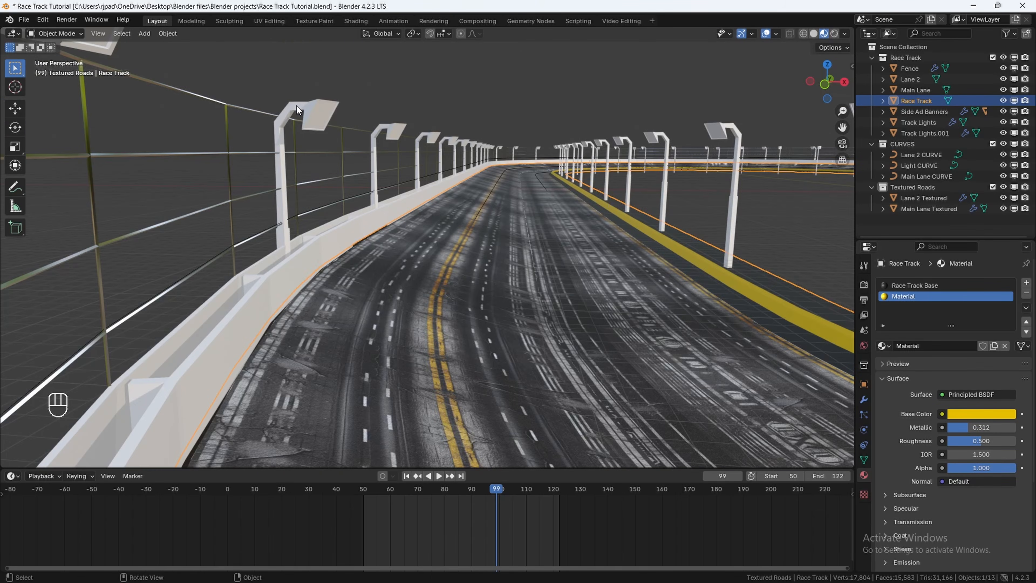
left_click(296, 105)
scroll(451, 180, "up", 4)
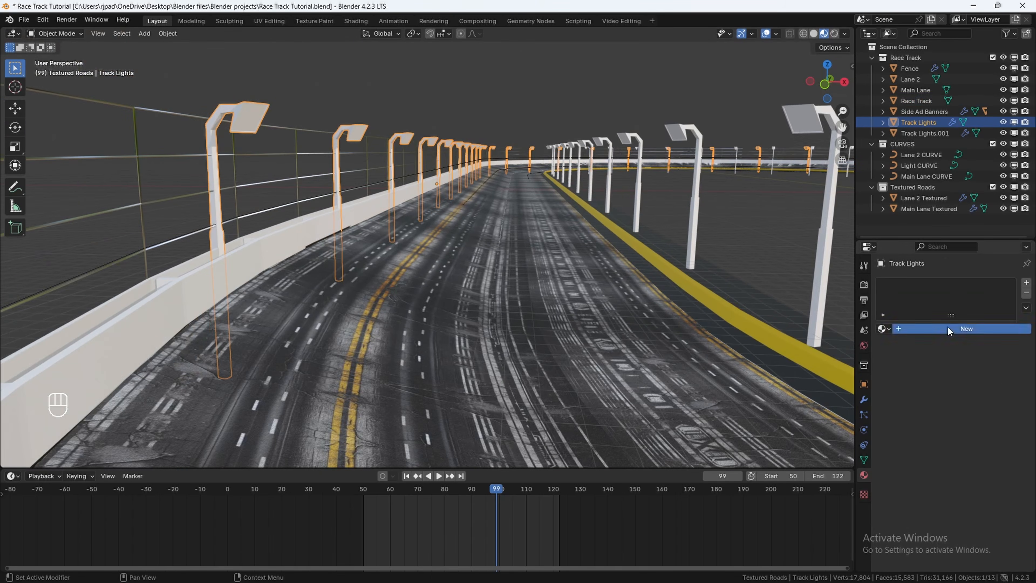
left_click(948, 328)
Step: Rename the new material to Light Base
double_click(929, 287)
type("Light ")
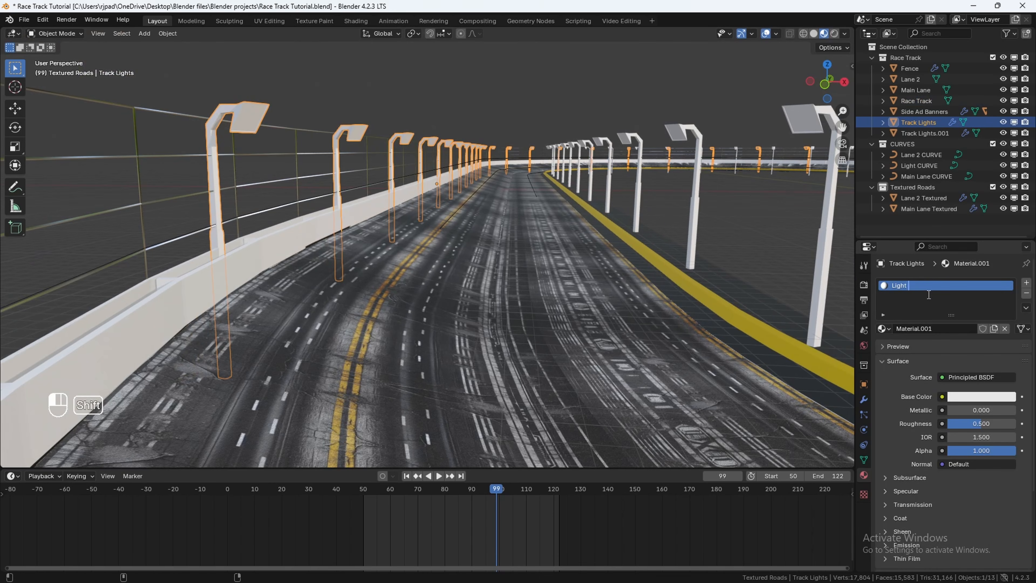
type("Base")
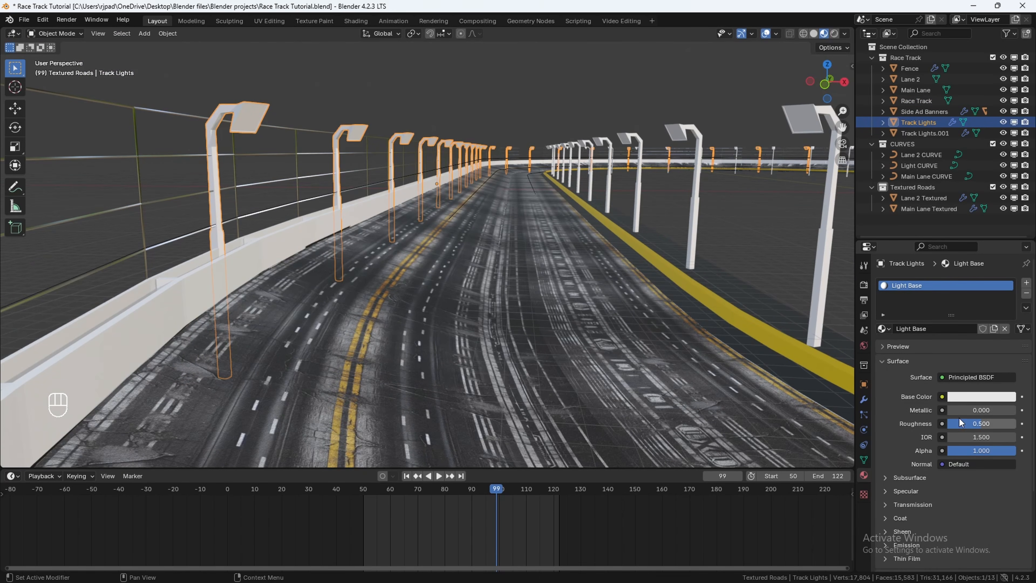
Step: Set the Light Base material's Metallic to 1 and Roughness to 0.2
left_click_drag(956, 411, 1013, 410)
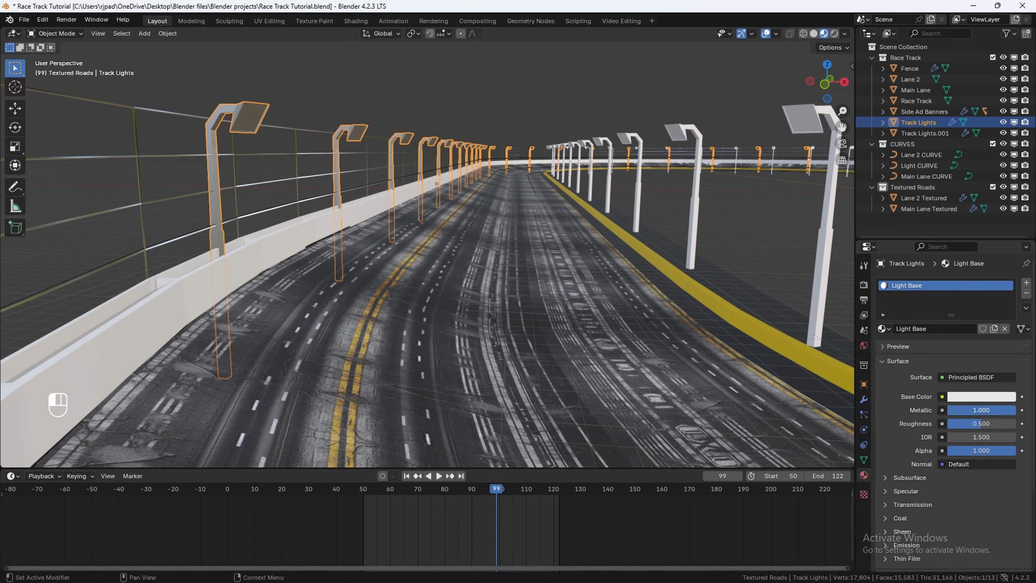
left_click(978, 423)
type(".2")
key("Return")
Step: In Edit Mode, focus on one lamp head and select its light panel face
middle_click_drag(302, 81, 673, 195)
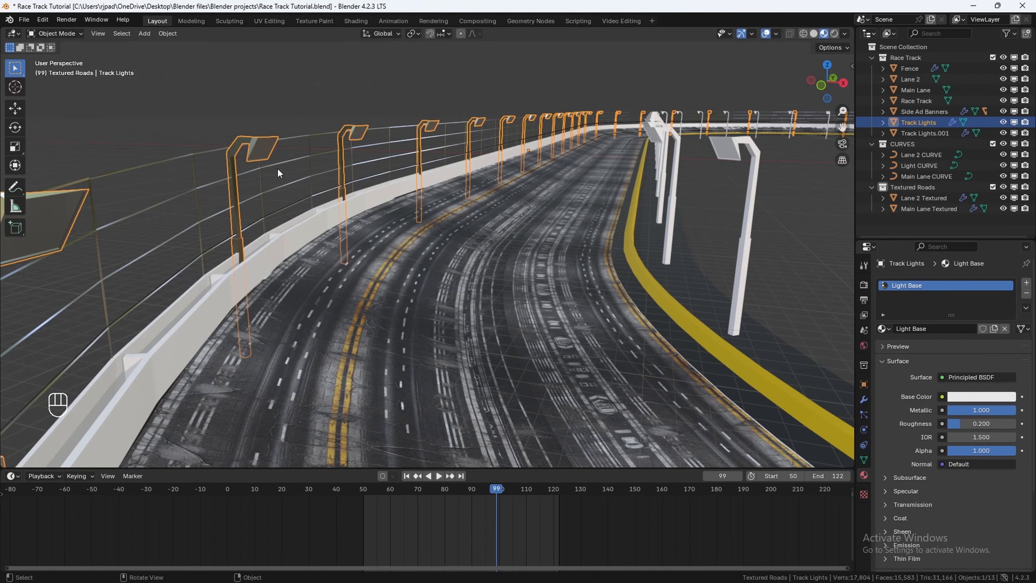
key("Tab")
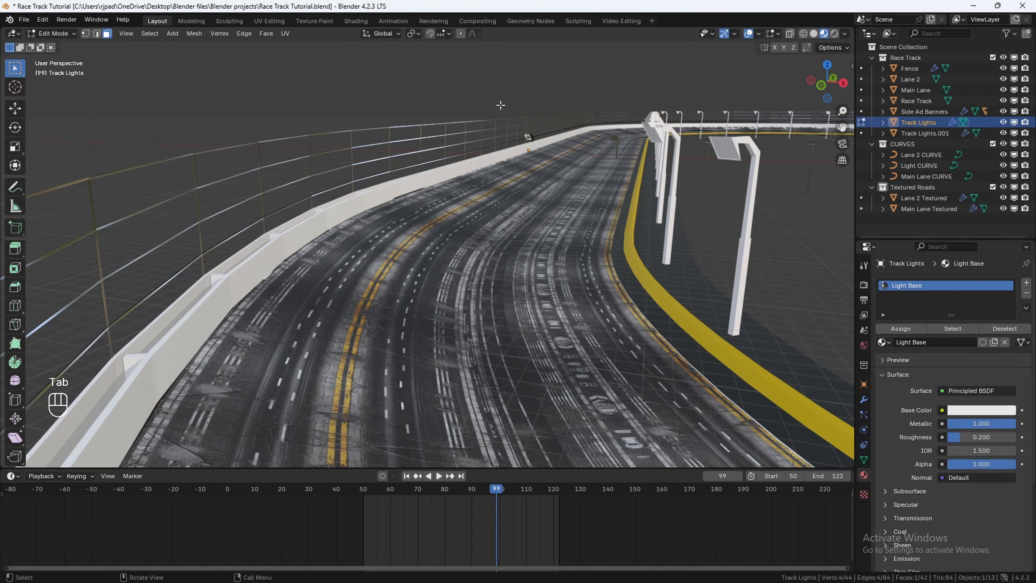
key("KP_Decimal")
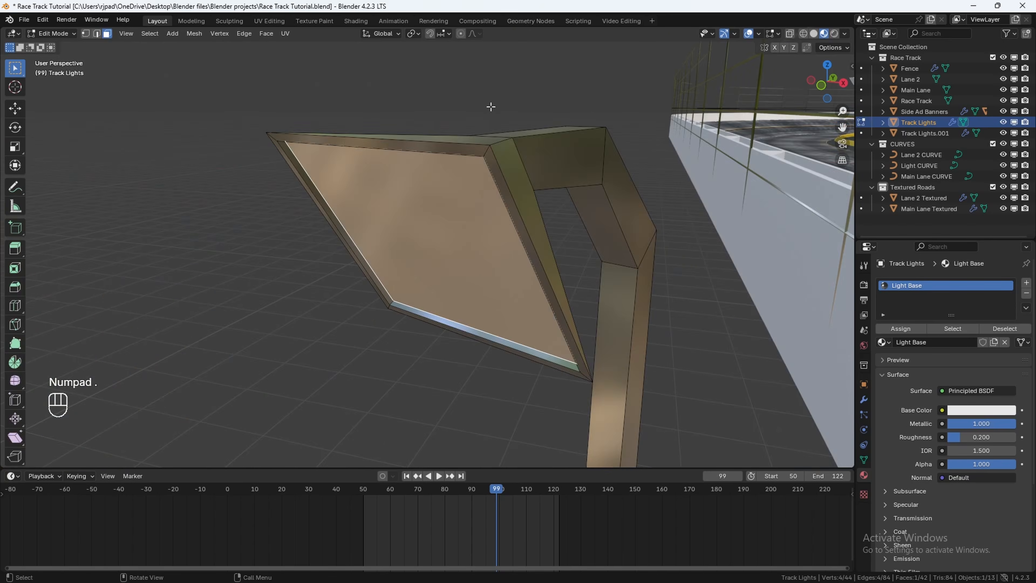
middle_click_drag(491, 107, 557, 67)
scroll(555, 71, "down", 4)
middle_click_drag(430, 251, 408, 263)
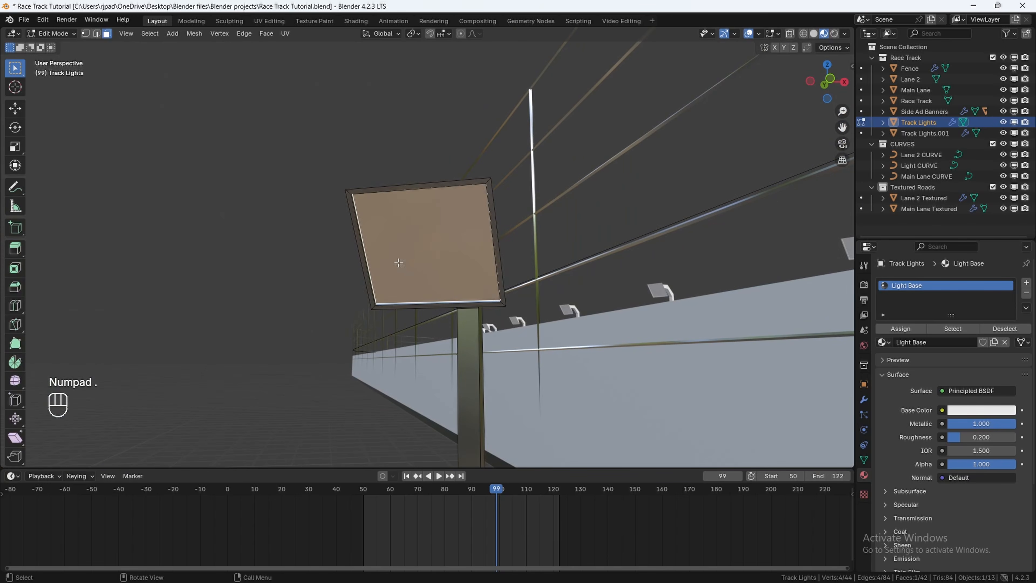
left_click(385, 258, "shift")
left_click(439, 219)
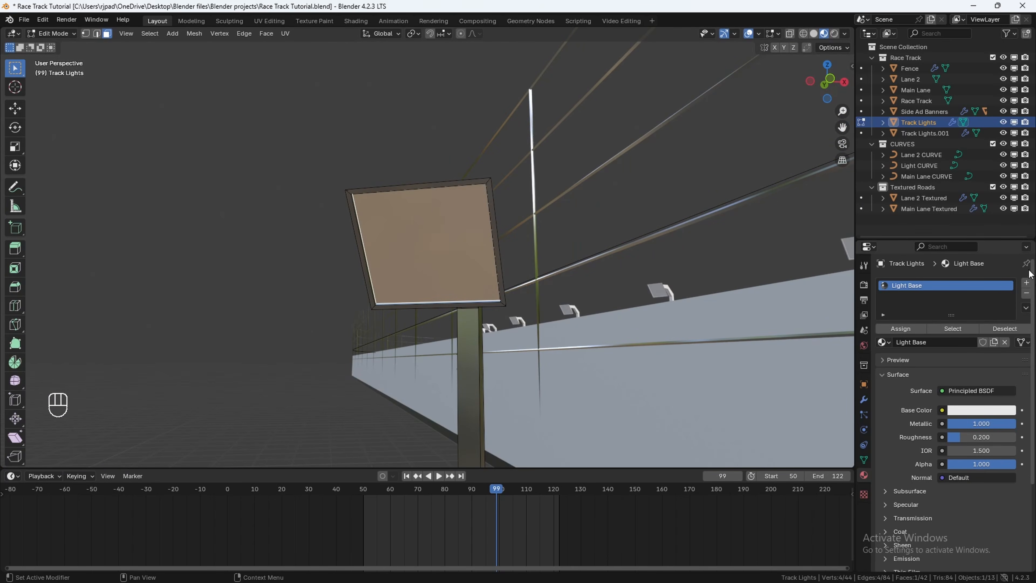
Step: Add another material slot with a new material and switch its surface shader to Emission
left_click(1026, 282)
left_click(942, 360)
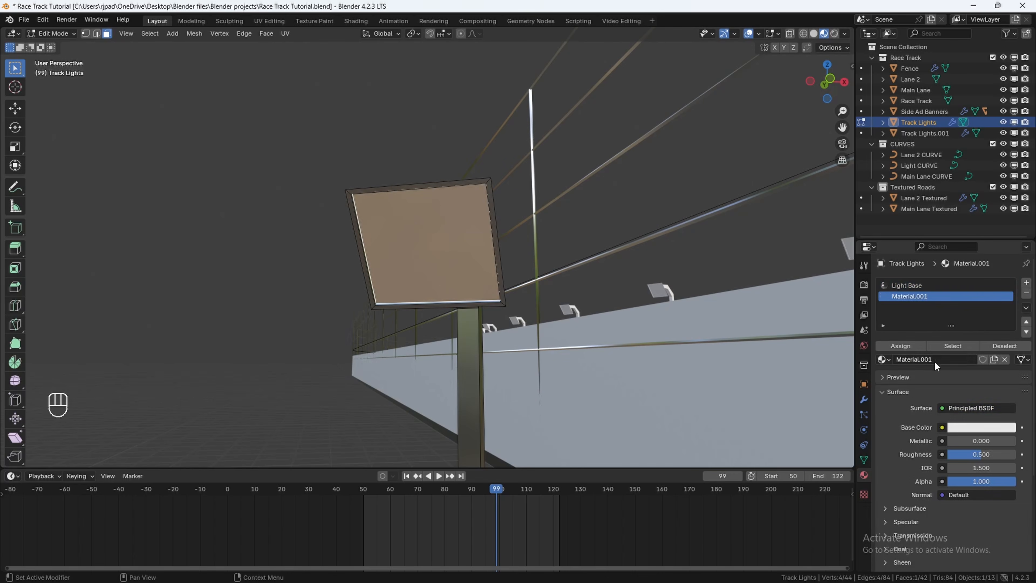
left_click(956, 409)
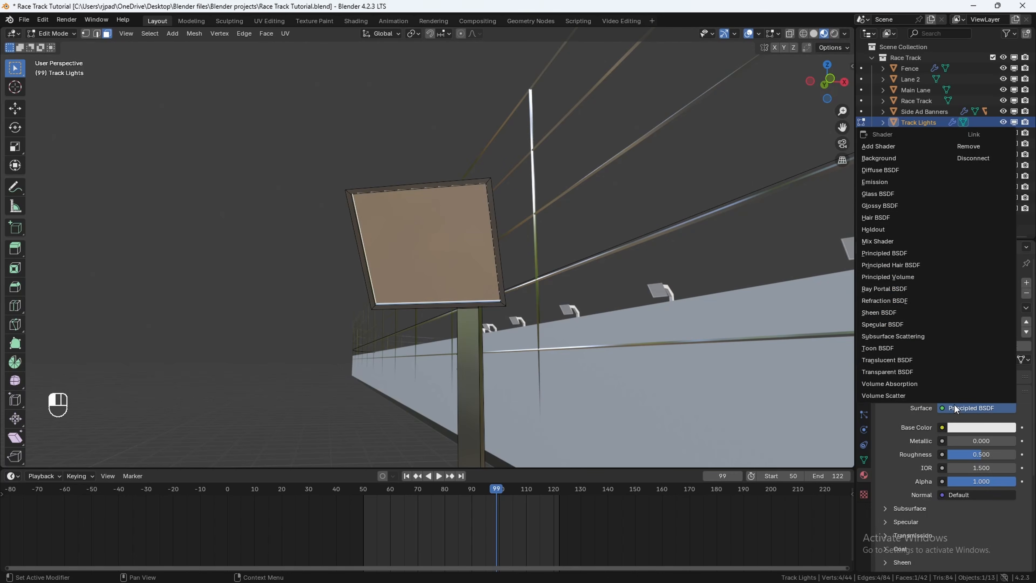
left_click(879, 181)
Step: Set the emission strength to 50
double_click(963, 441)
type("5")
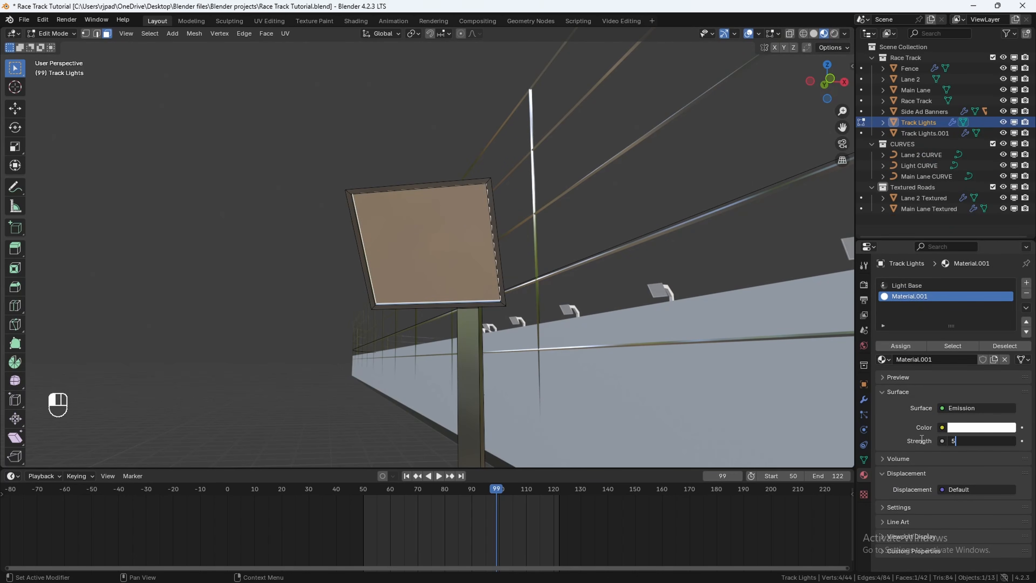
type("0")
key("Return")
Step: Give the emission color a pale blue tint and assign the material to the selected lamp face
left_click(981, 427)
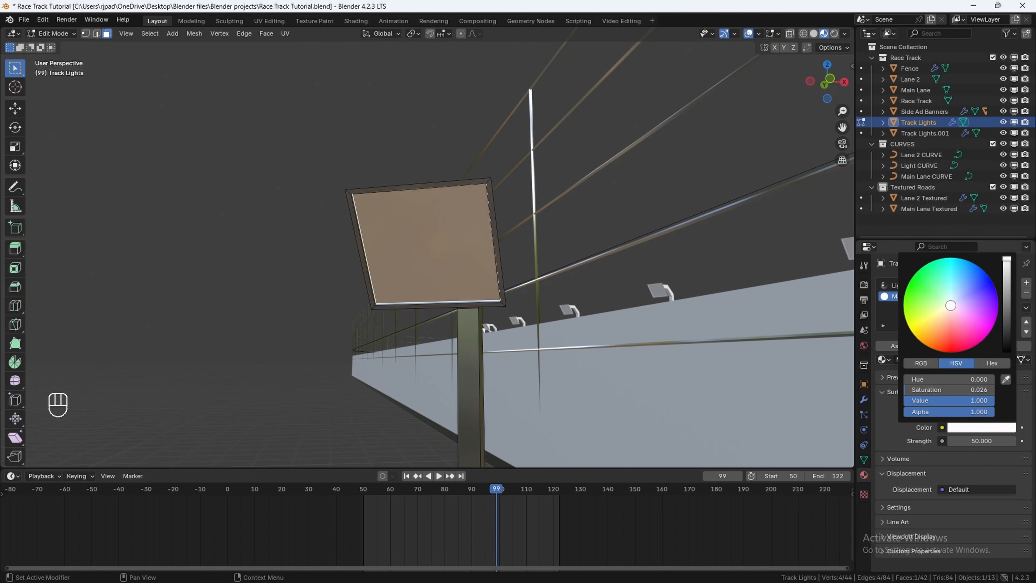
left_click(951, 302)
left_click(901, 345)
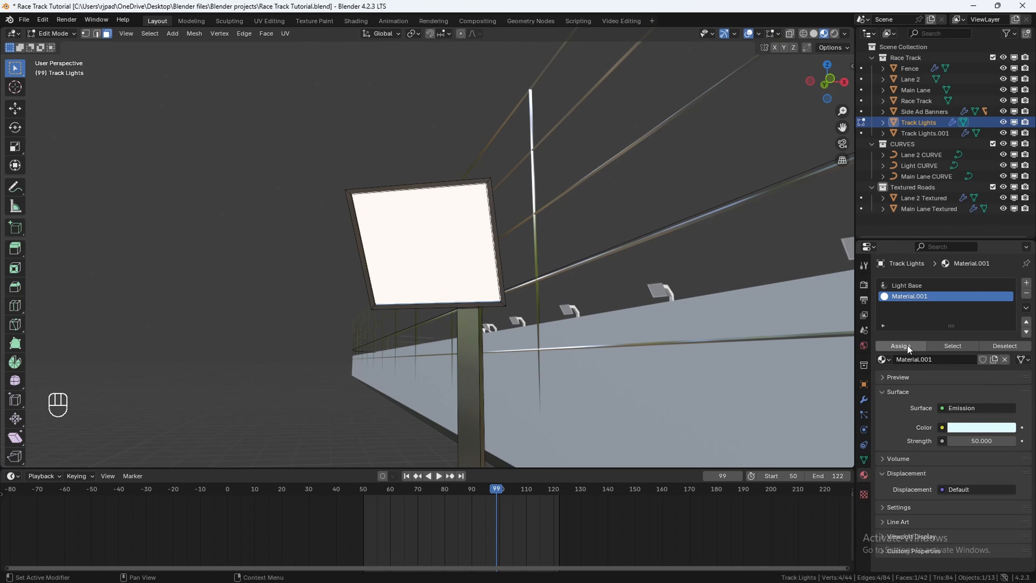
Step: Exit Edit Mode, enter Edit Mode on the side ad banners, select two adjacent banner panel faces and add a new material
key("Tab")
left_click(538, 214)
middle_click_drag(461, 213, 498, 252)
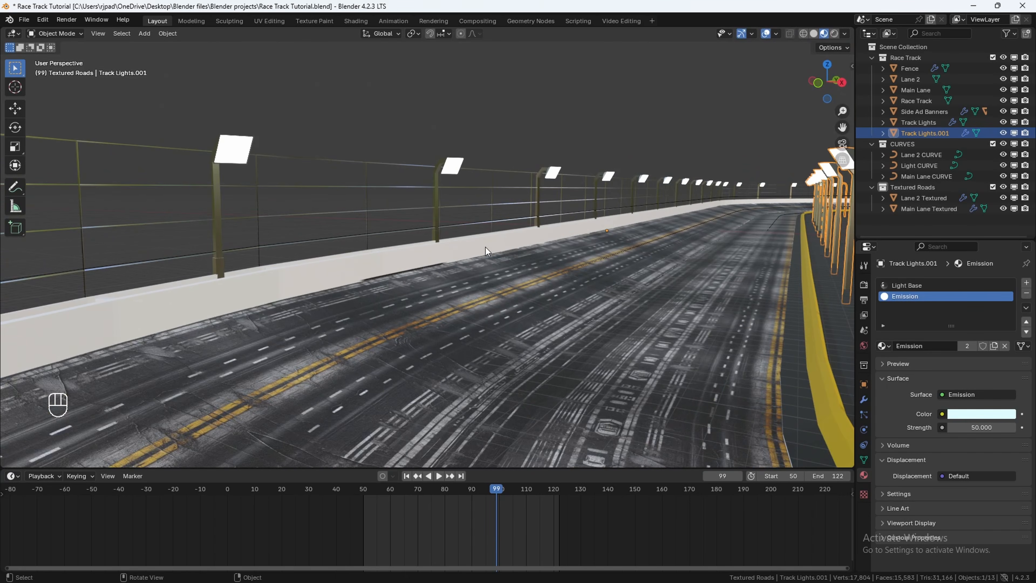
left_click(486, 246)
middle_click_drag(478, 254, 505, 219)
key("Tab")
scroll(493, 276, "up", 5)
scroll(503, 245, "up", 4)
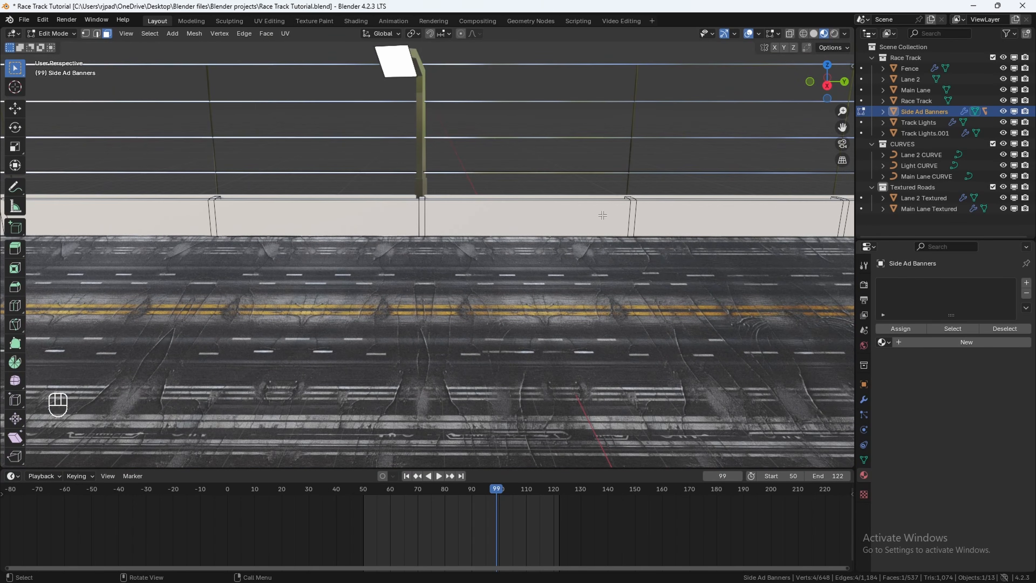
left_click(513, 222, "shift")
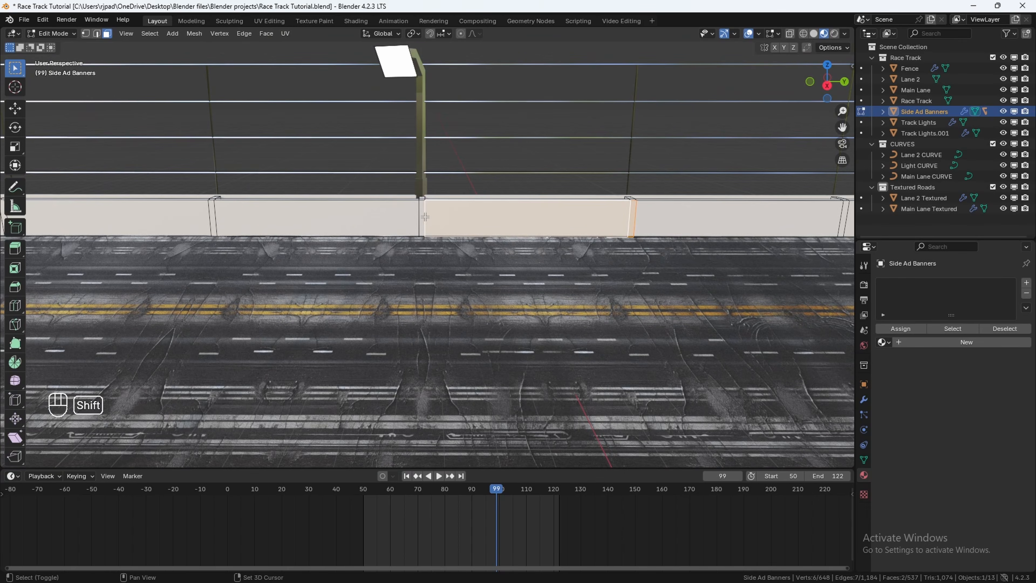
left_click(367, 216, "shift")
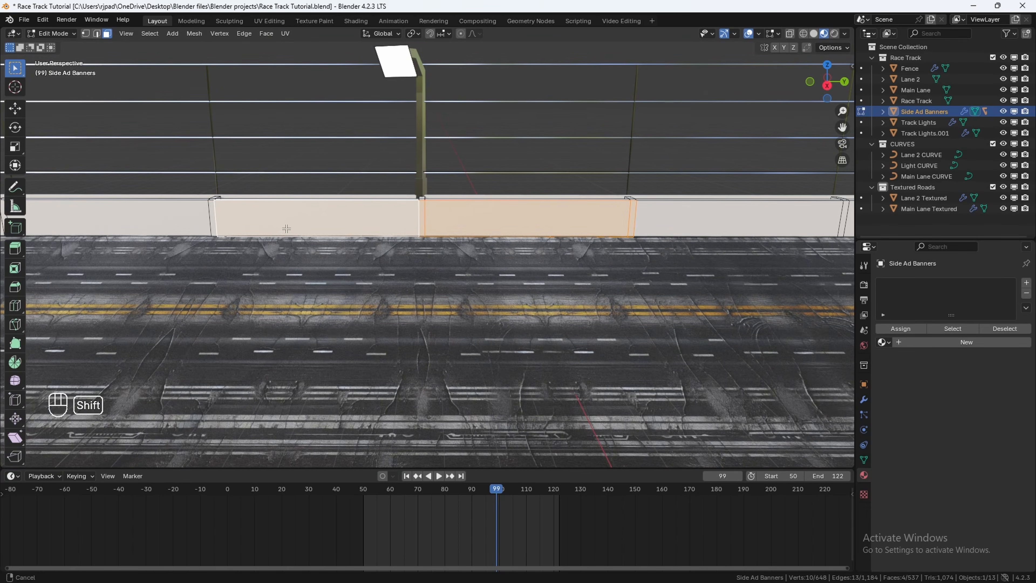
left_click(917, 343)
Step: Split the viewport and turn the new area into a Shader Editor showing the banner material's nodes
left_click_drag(853, 28, 447, 71)
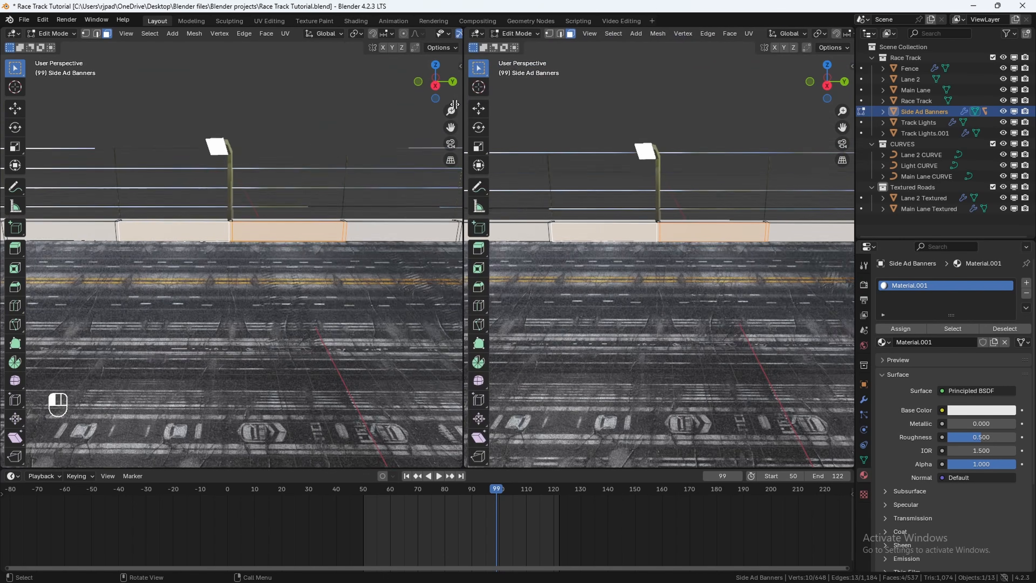
left_click(467, 35)
left_click(474, 131)
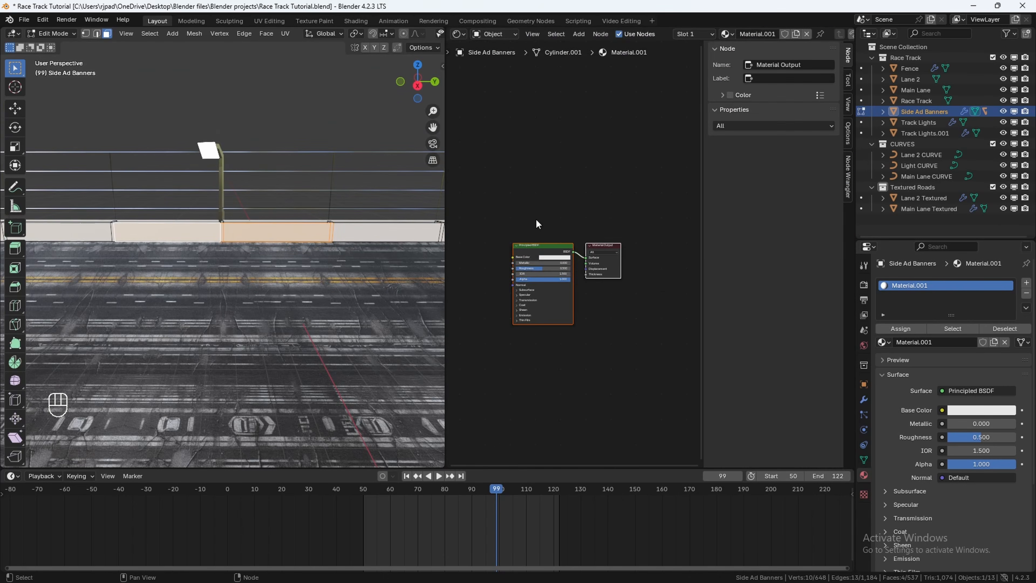
key("n")
scroll(536, 219, "up", 2)
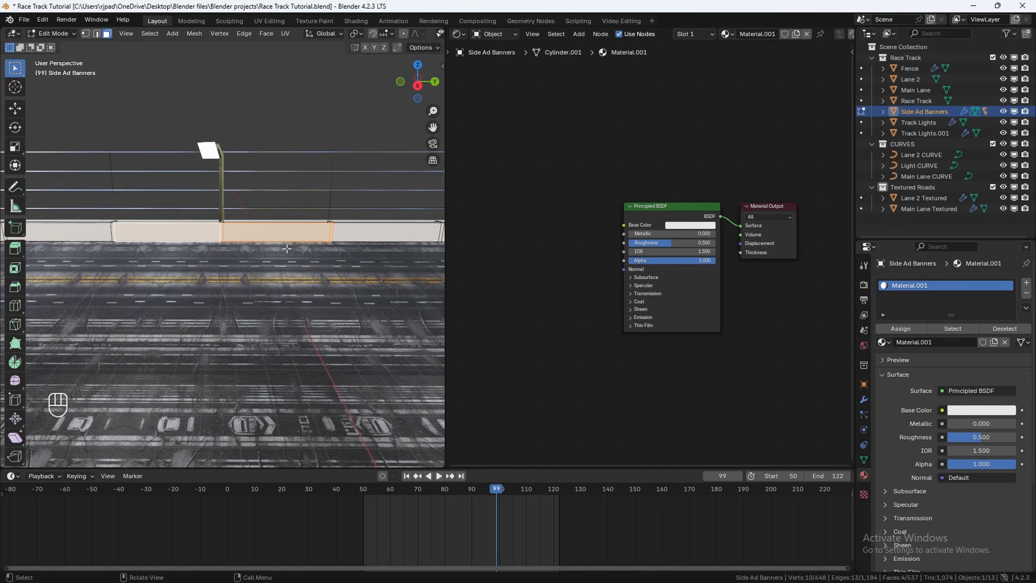
Step: Add an Image Texture node and connect its Color output to the Principled BSDF Base Color
key("shift+a")
type("i")
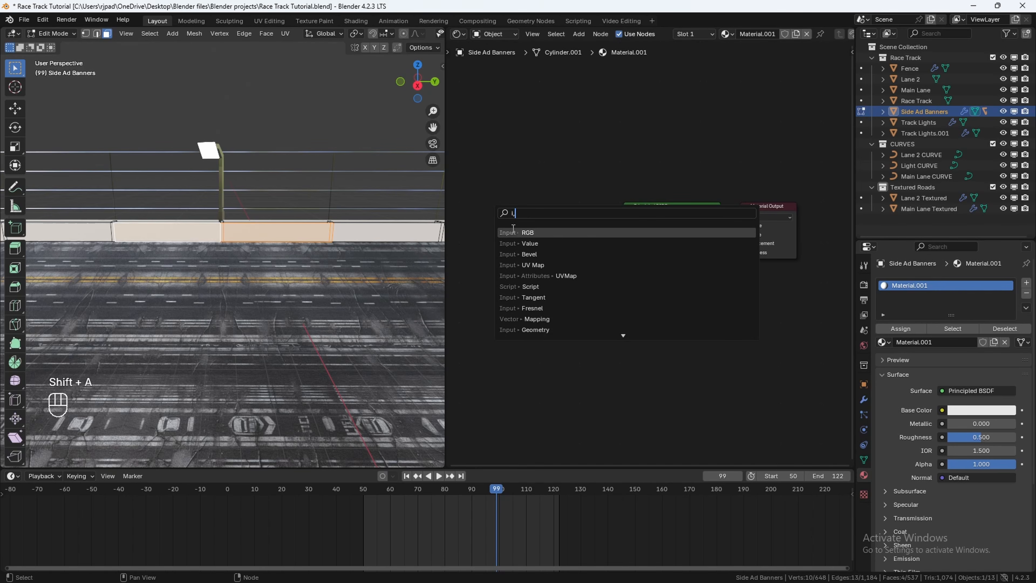
type("mage")
key("Return")
left_click(547, 227)
left_click_drag(547, 224, 629, 226)
scroll(578, 266, "up", 2)
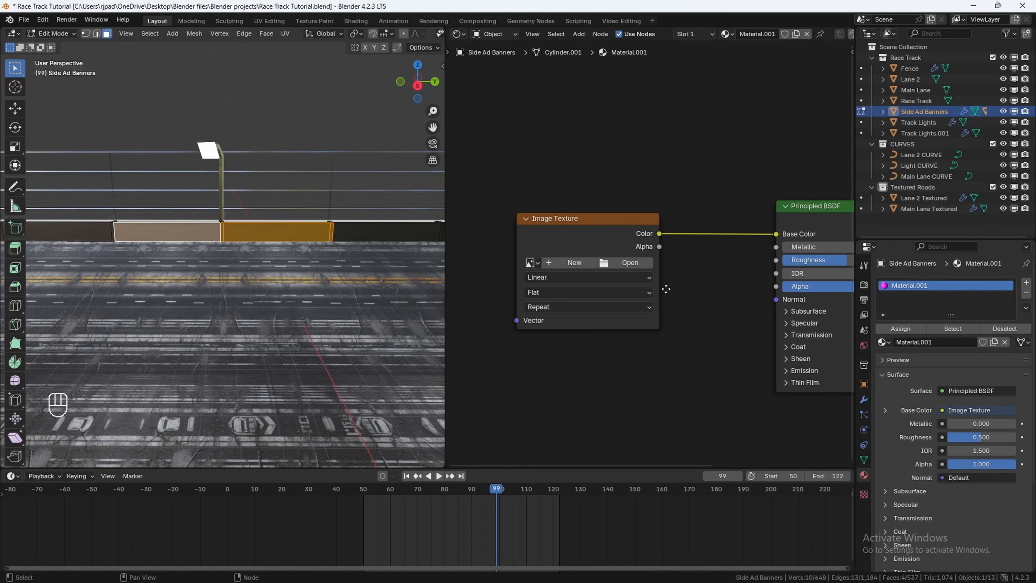
middle_click_drag(666, 288, 666, 283)
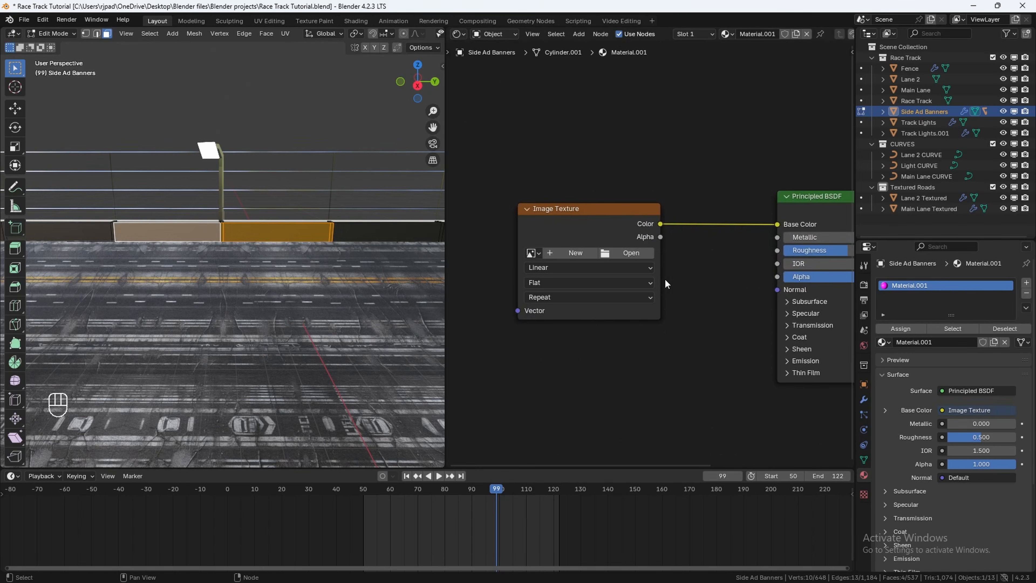
Step: Open nascar.jpg from the Image textures folder as the Image Texture node's image
left_click(630, 252)
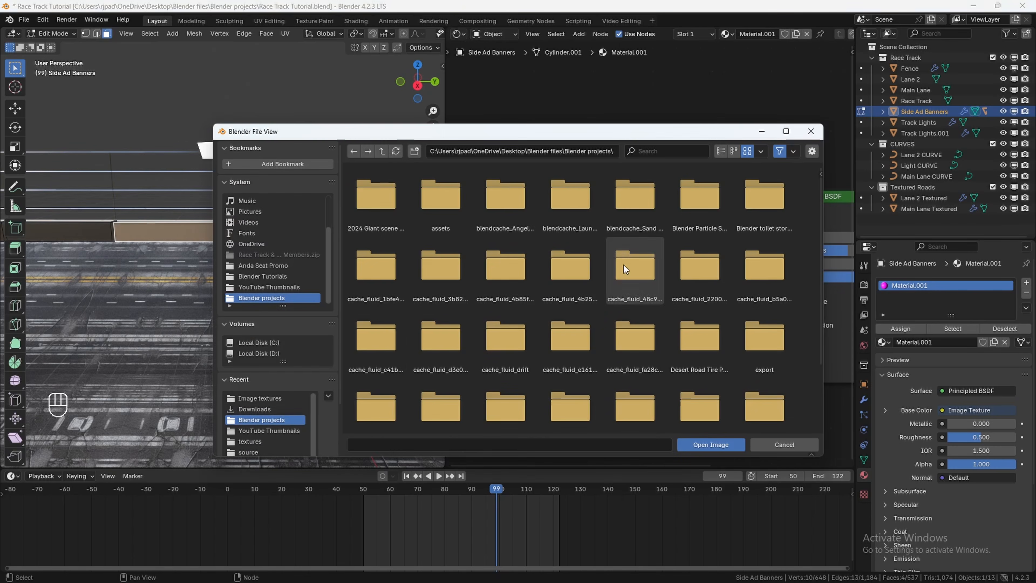
left_click(279, 399)
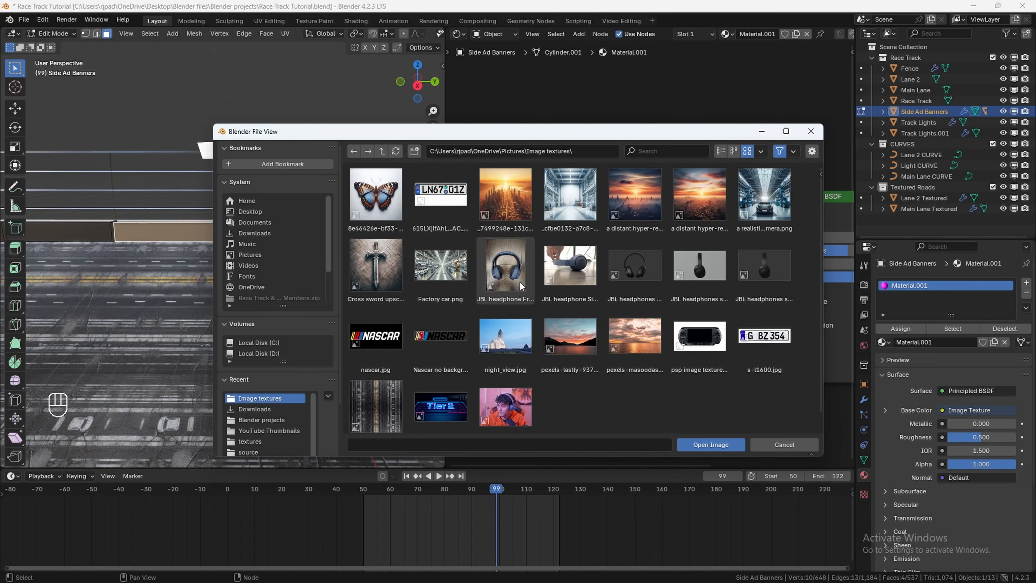
left_click(382, 353)
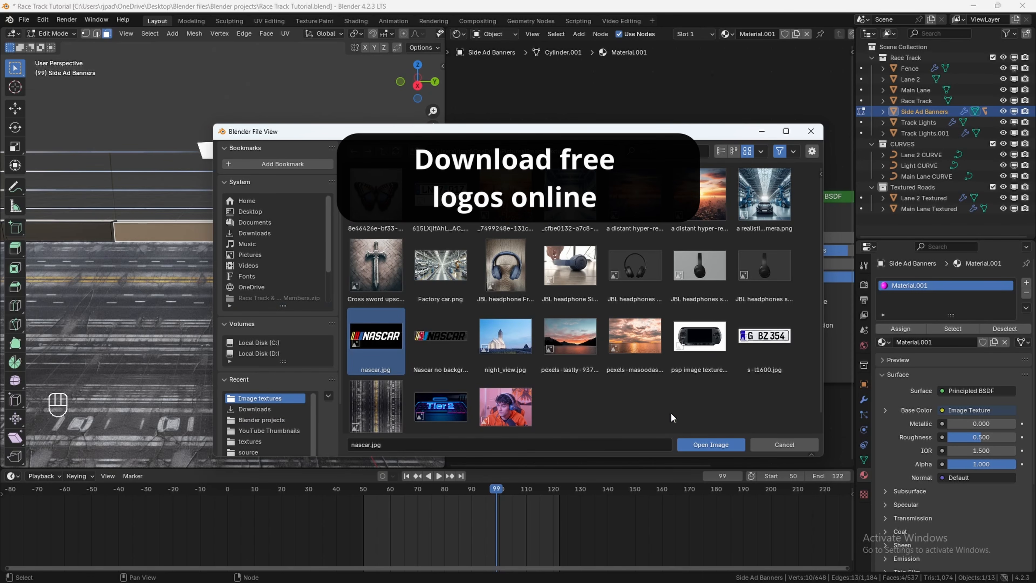
left_click(704, 446)
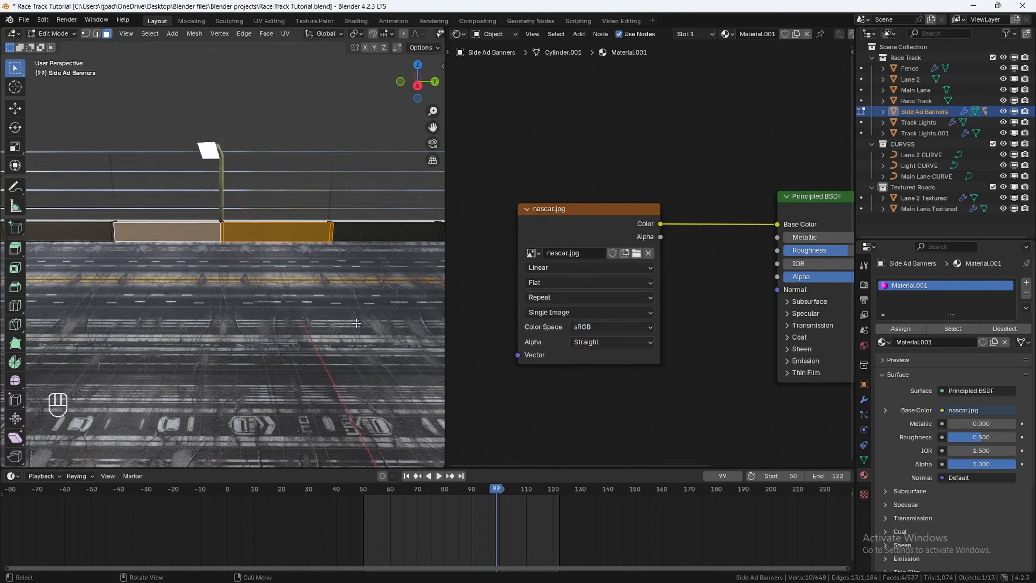
Step: UV-project the selected banner faces from the right orthographic side view
left_click(417, 85)
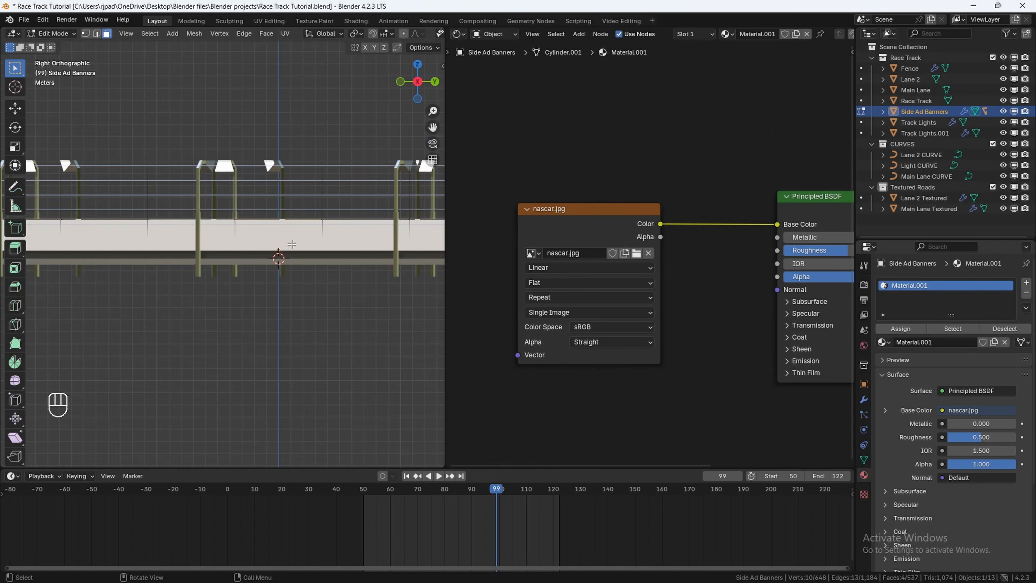
key("u")
left_click(261, 320)
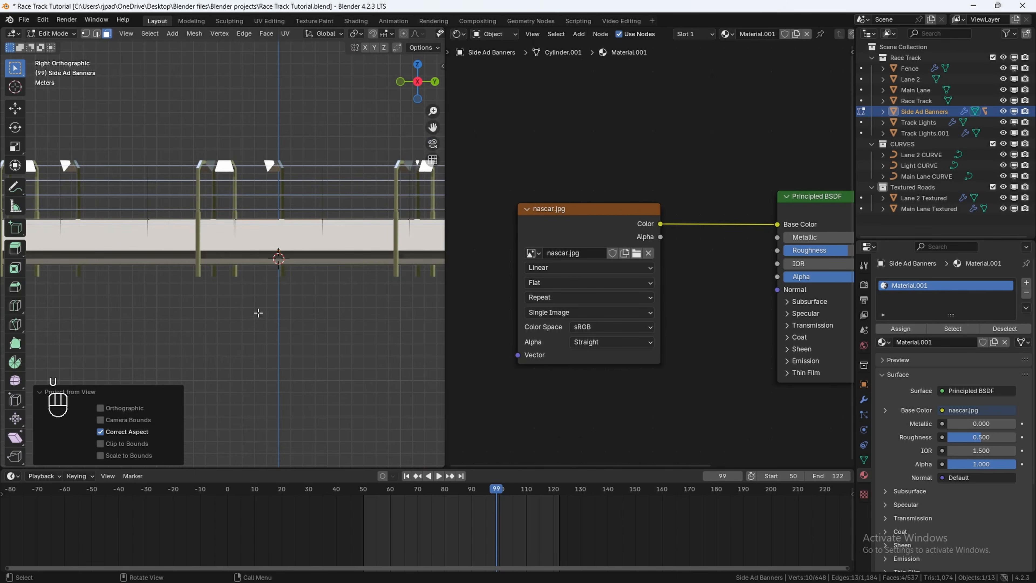
middle_click_drag(258, 313, 296, 224)
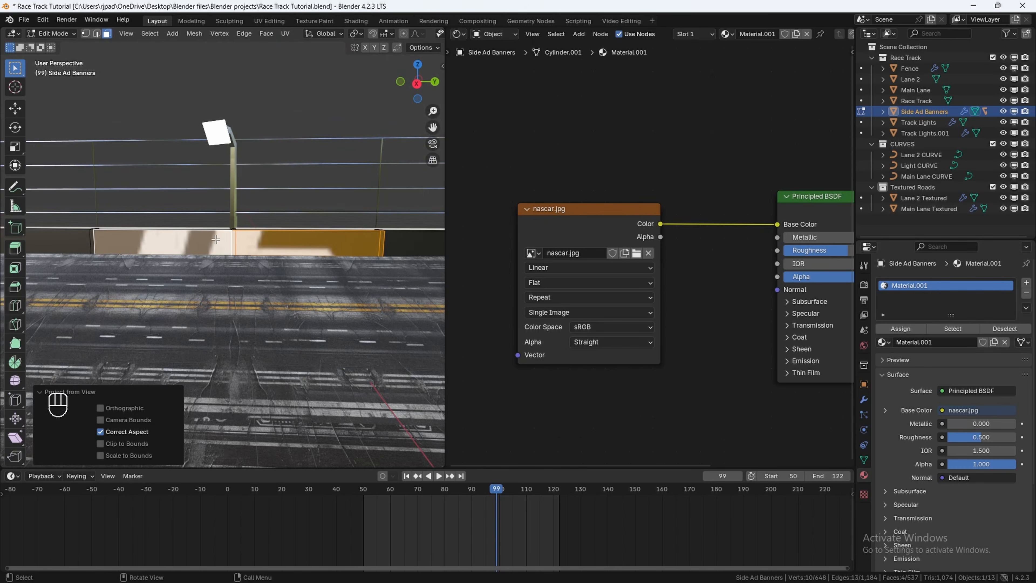
Step: Switch the shader area to the UV Editor, select all banner UVs and scale them up over the NASCAR image
left_click(465, 34)
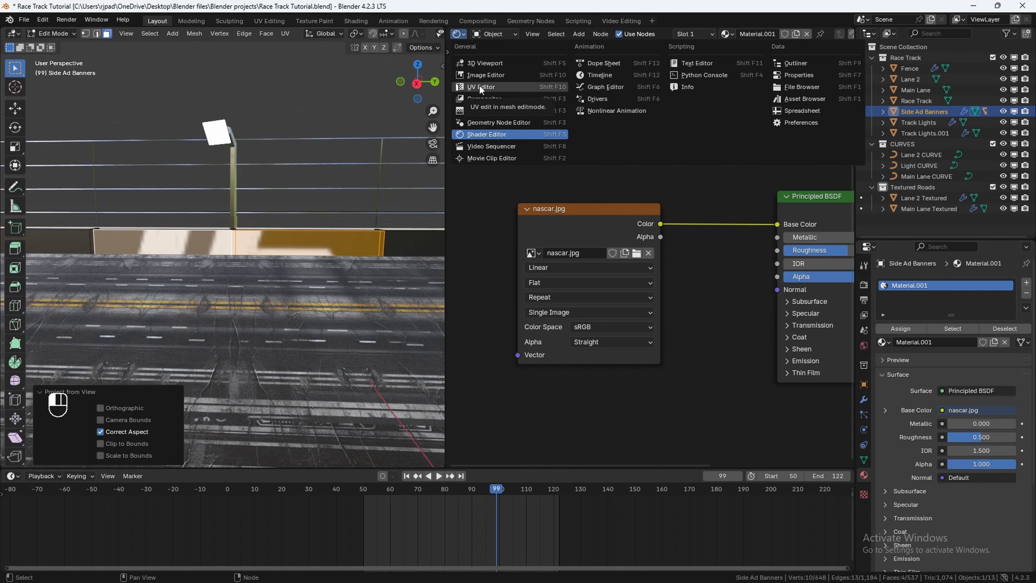
left_click(479, 85)
key("a")
key("s")
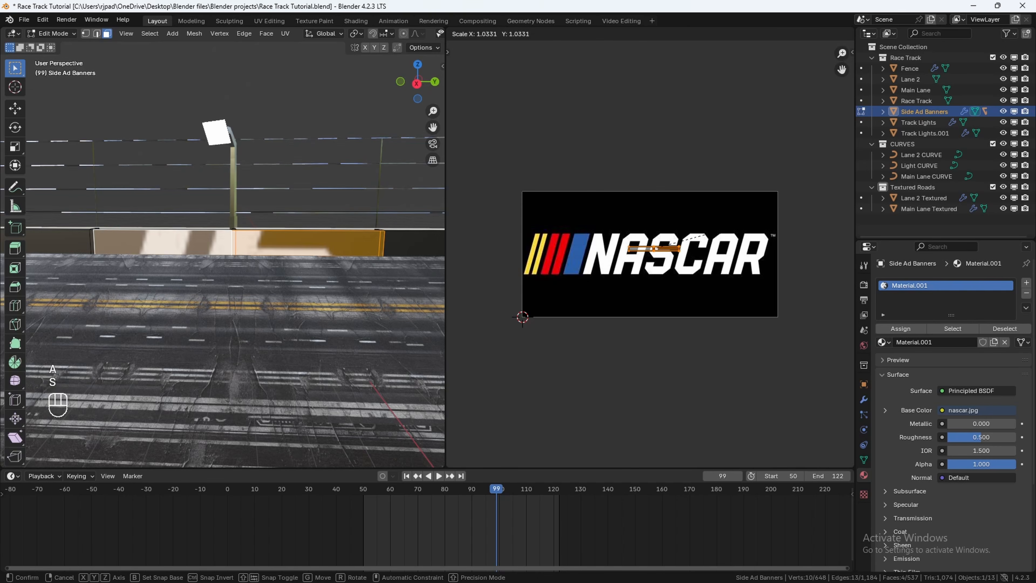
left_click(561, 164)
Step: Move the banner UVs over the NASCAR logo and scale them to match its height
key("g")
left_click(566, 168)
key("s")
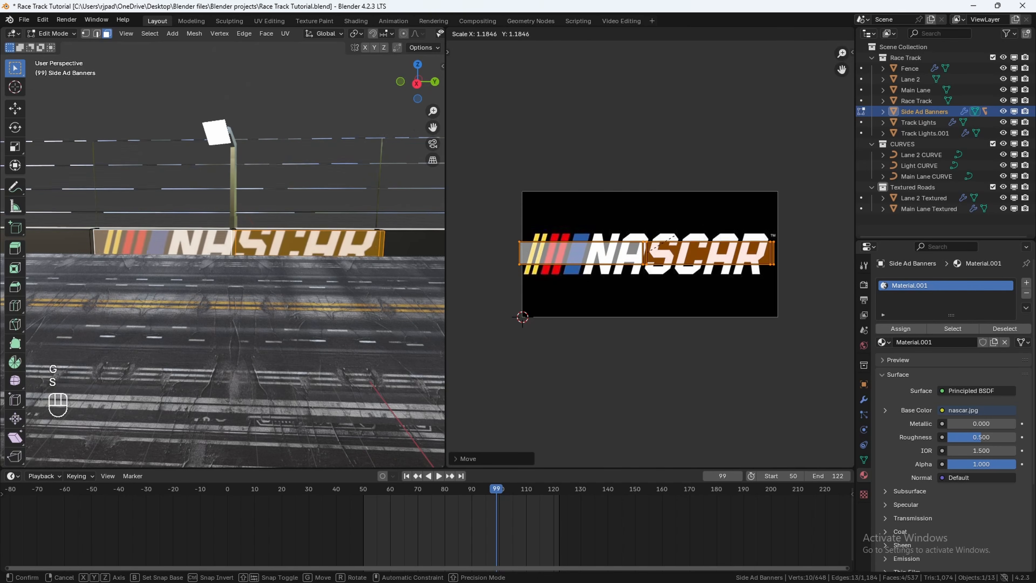
left_click(707, 220)
Step: Reposition the UVs and stretch them along X so the two panels span the full NASCAR logo
key("g")
left_click(705, 222)
key("s")
key("x")
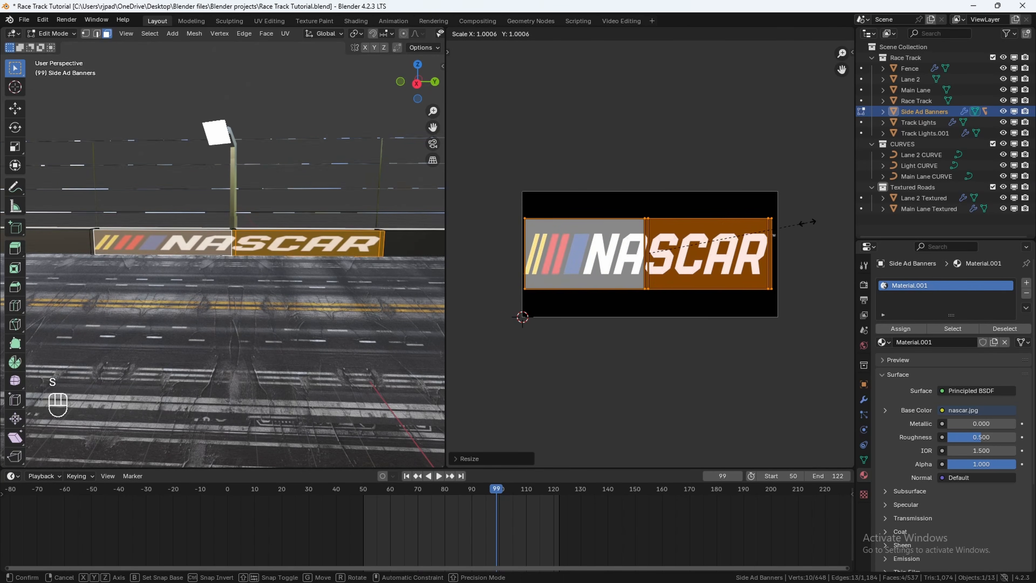
left_click(804, 220)
Step: Exit Edit Mode and add a new empty material slot to the side ad banners
key("Tab")
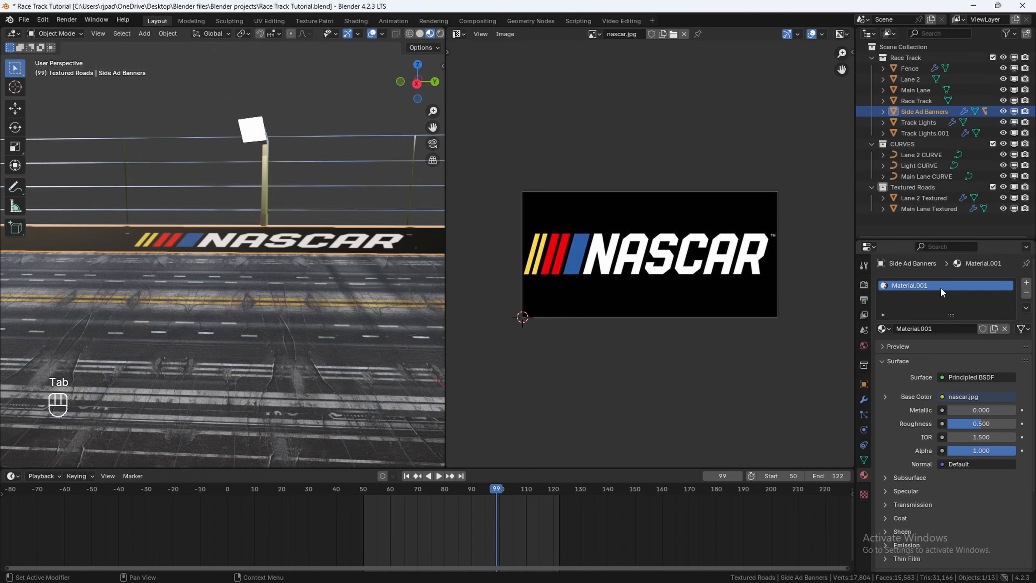
left_click(1026, 285)
middle_click_drag(190, 238, 406, 241, "shift")
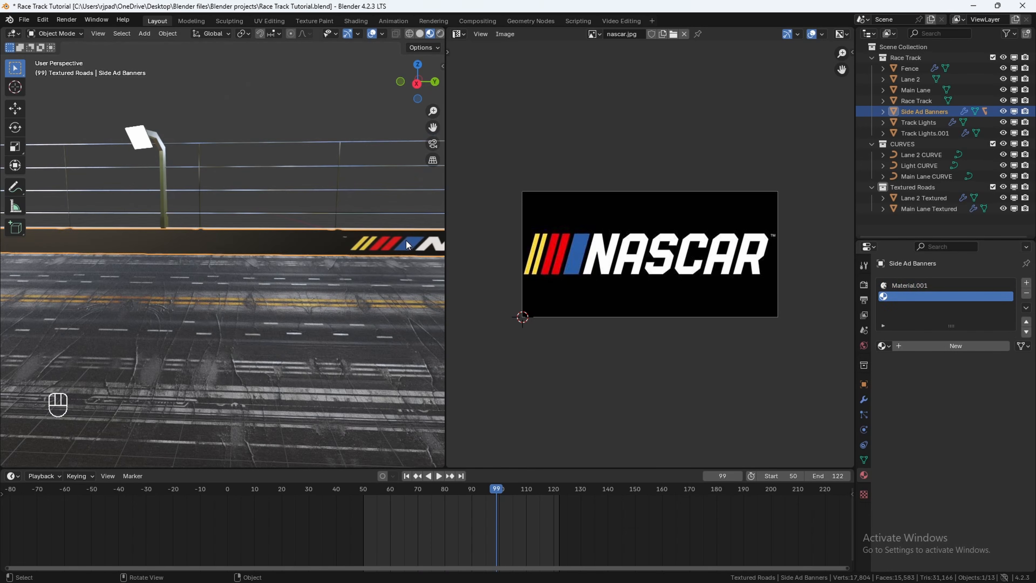
Step: Enter Edit Mode and select the next two adjacent banner panel faces along the track
key("Tab")
scroll(325, 248, "up", 4)
middle_click_drag(324, 248, 264, 260, "shift")
left_click(258, 257)
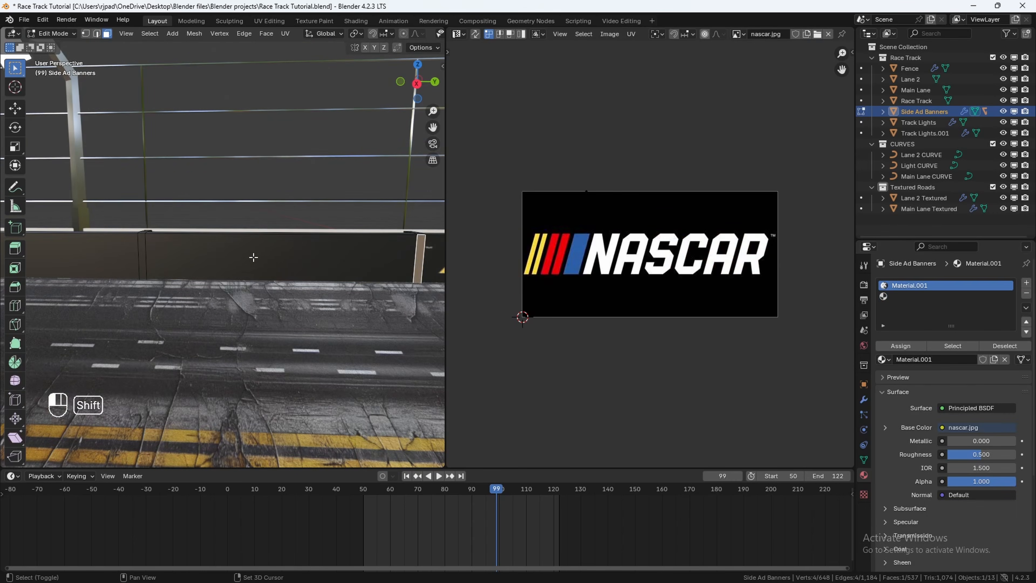
left_click(253, 257, "shift")
middle_click_drag(93, 255, 252, 252, "shift")
left_click(277, 252, "shift")
middle_click_drag(58, 253, 80, 263, "shift")
left_click(350, 262, "shift")
scroll(151, 263, "down", 4)
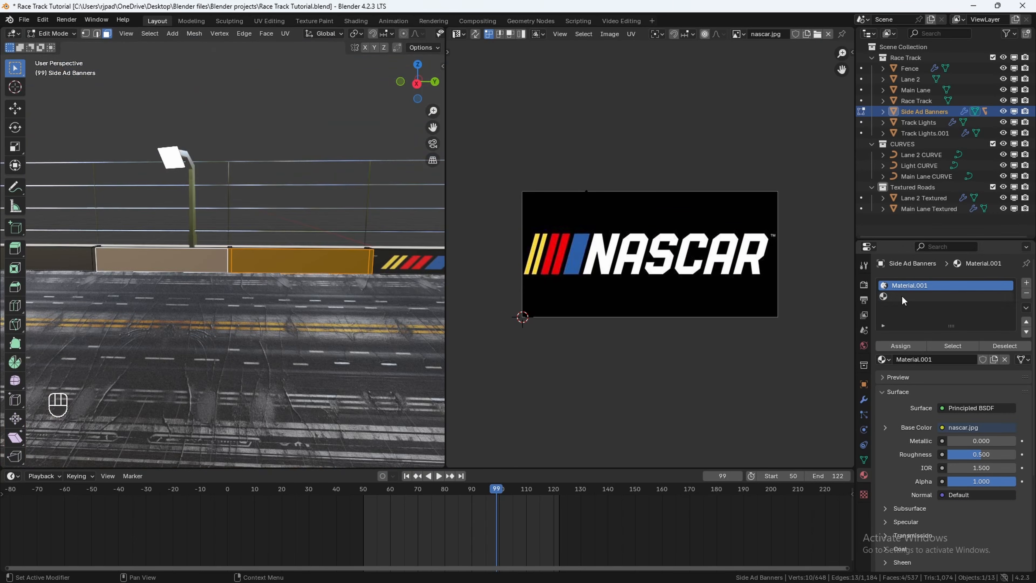
Step: Create a new material in the empty slot and switch the area back to the Shader Editor
left_click(904, 297)
left_click(931, 359)
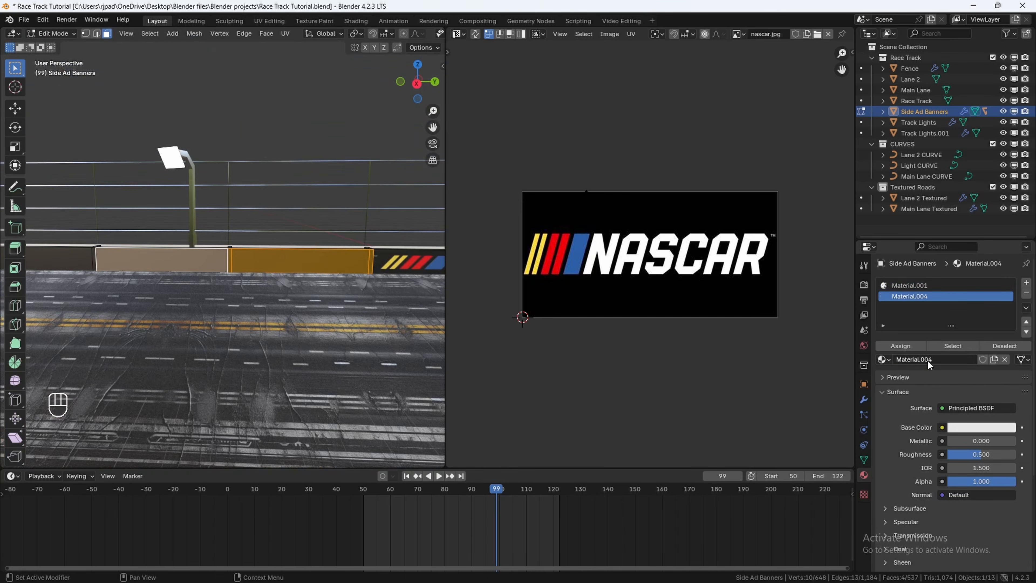
left_click(458, 34)
left_click(488, 136)
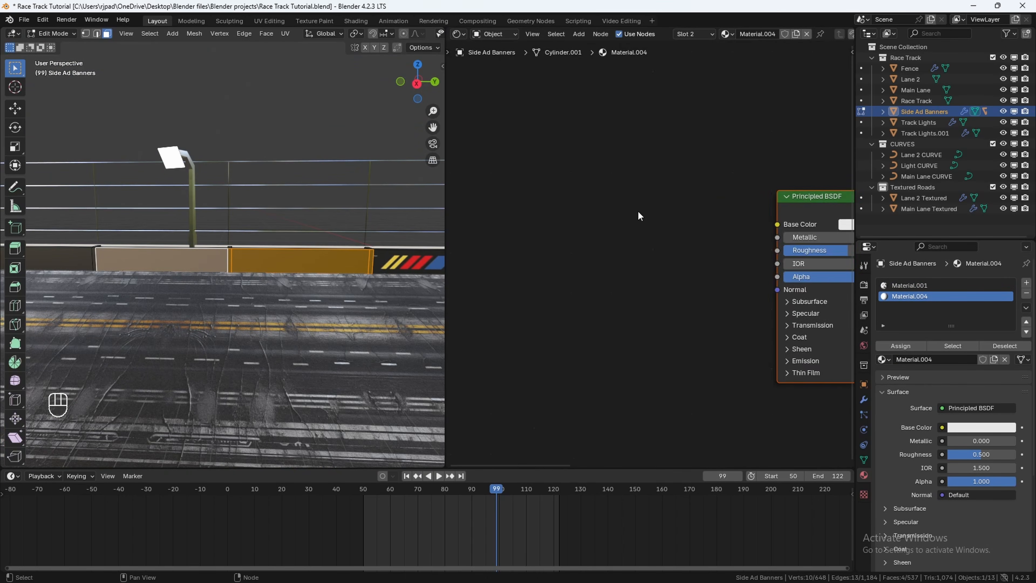
Step: Add an Image Texture node and connect its Color output to the Principled BSDF Base Color
scroll(640, 215, "down", 4)
key("shift+a")
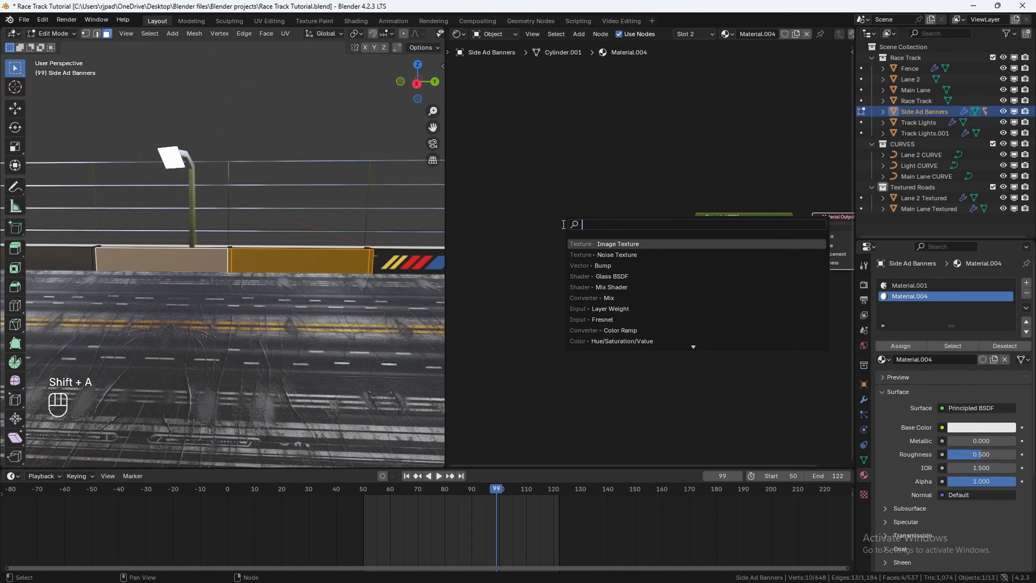
type("i")
key("Return")
left_click(510, 226)
left_click_drag(603, 239, 694, 235)
scroll(641, 251, "up", 2)
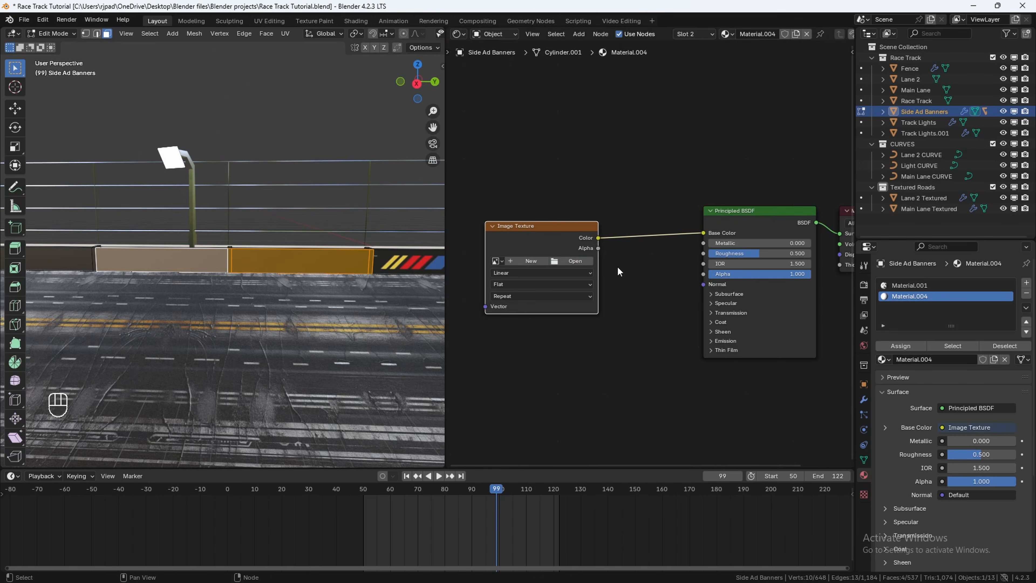
Step: Open Logo_Blender.svg.png from the Logos folder as the Image Texture node's image
left_click(576, 261)
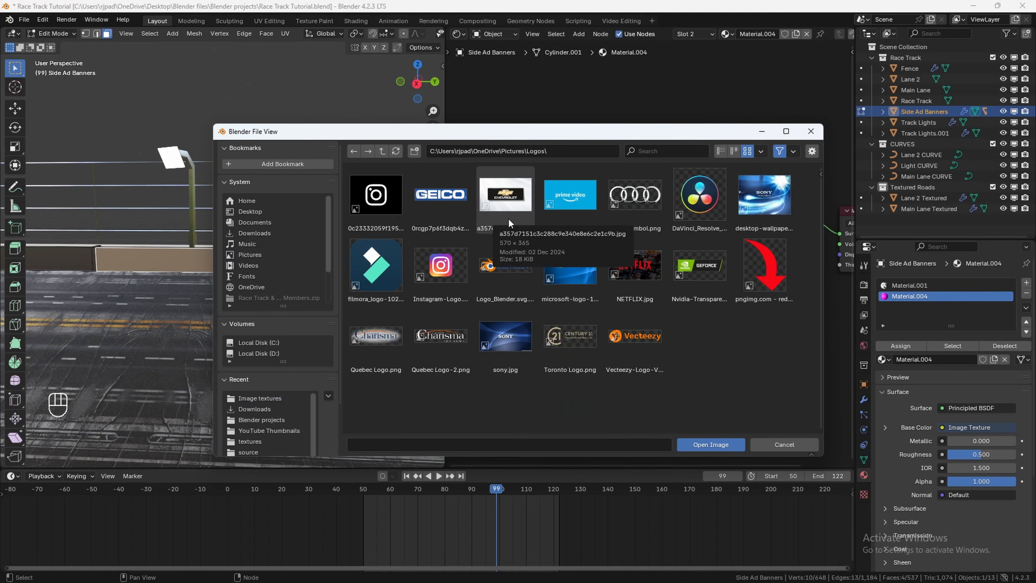
left_click(498, 271)
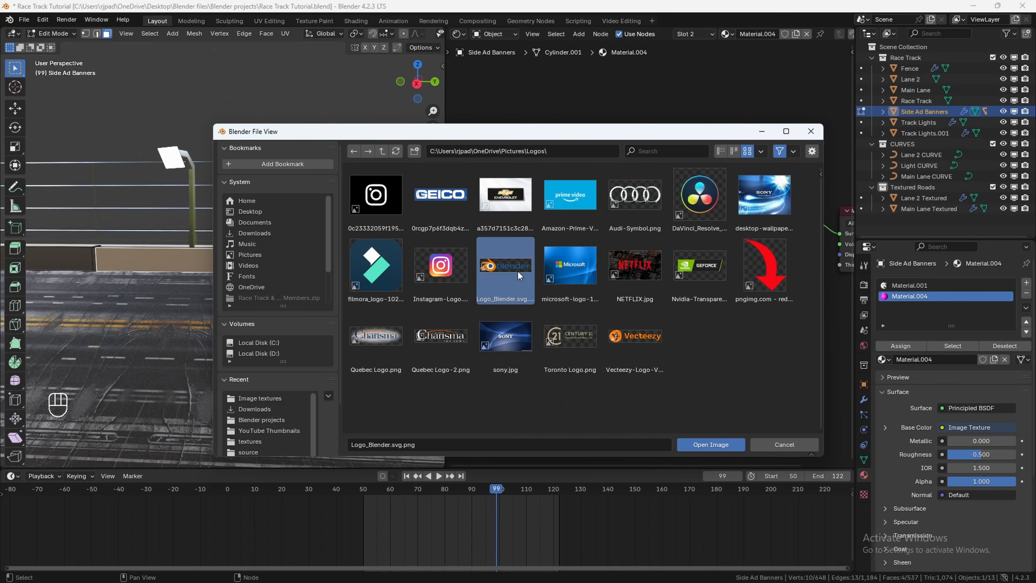
left_click(714, 443)
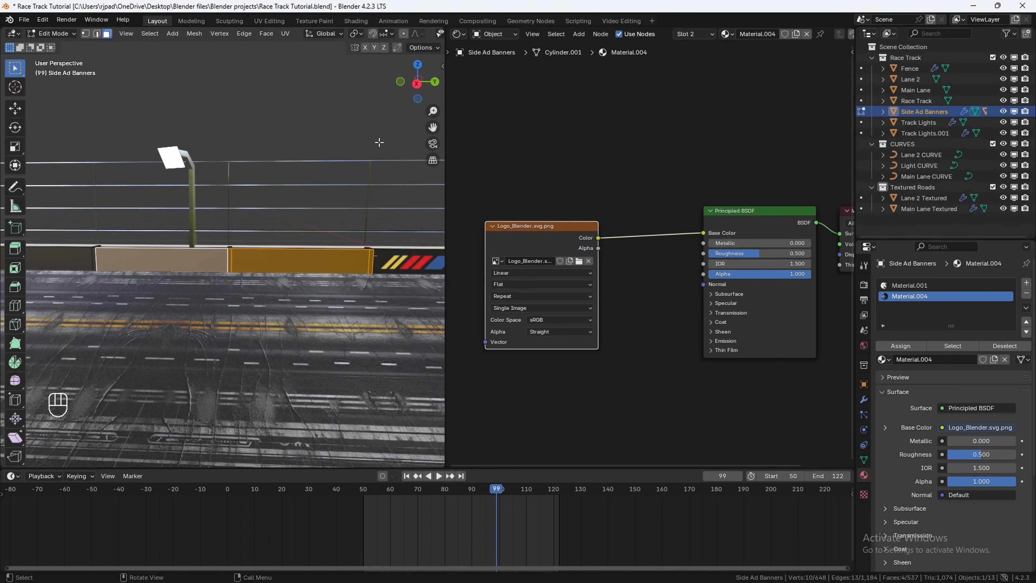
Step: UV-project the selected banner faces from the right orthographic side view
left_click(416, 85)
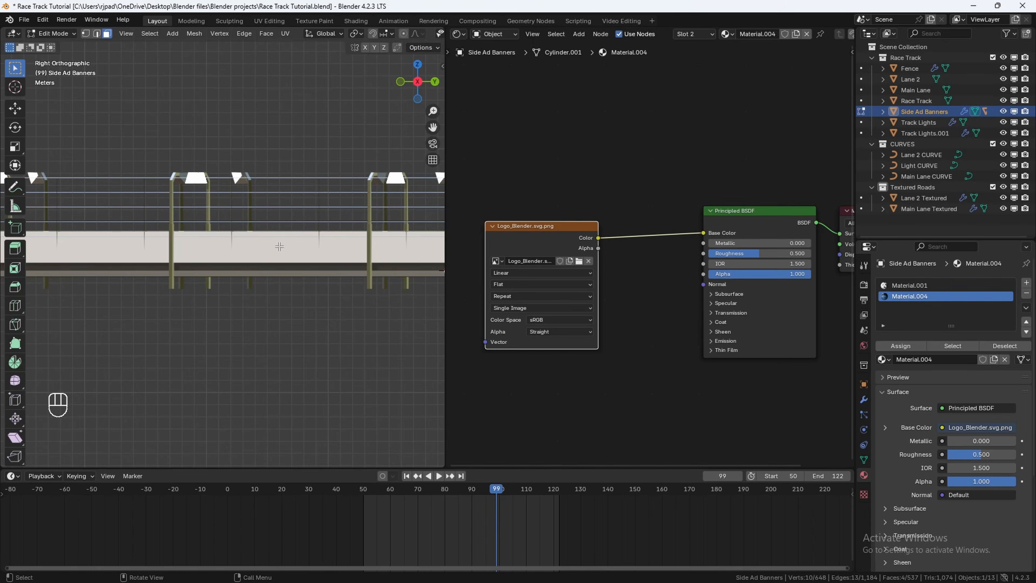
key("u")
left_click(272, 250)
middle_click_drag(274, 227, 268, 256)
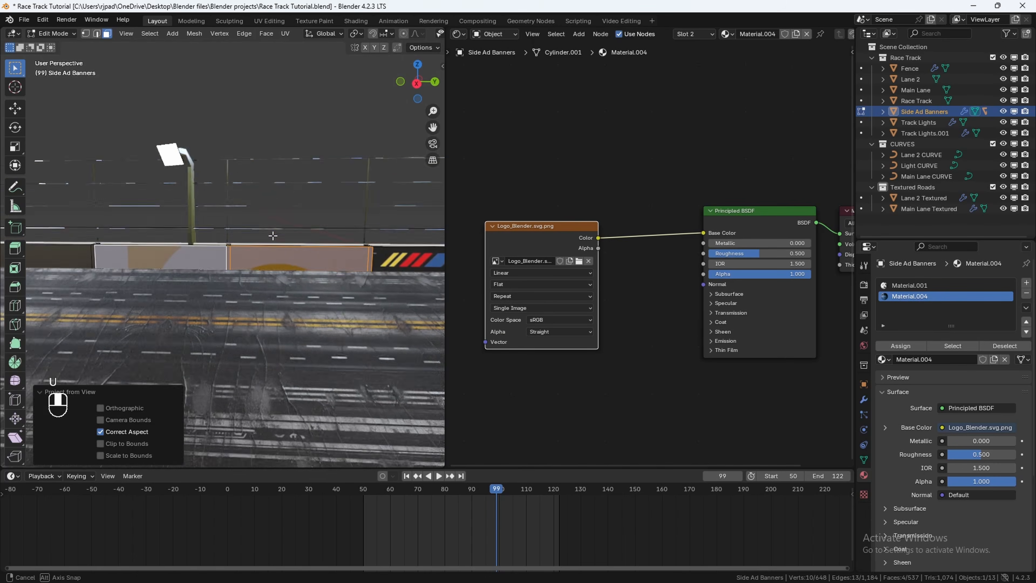
Step: Switch the area to the UV Editor and scale and move the banner UVs to fit the Blender logo
left_click(458, 34)
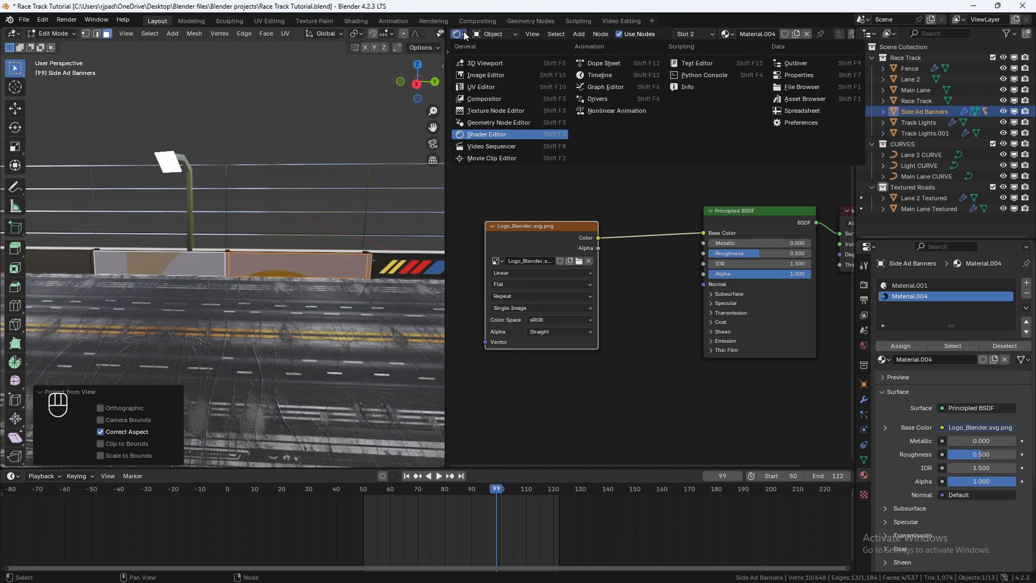
left_click(490, 87)
scroll(664, 217, "down", 2)
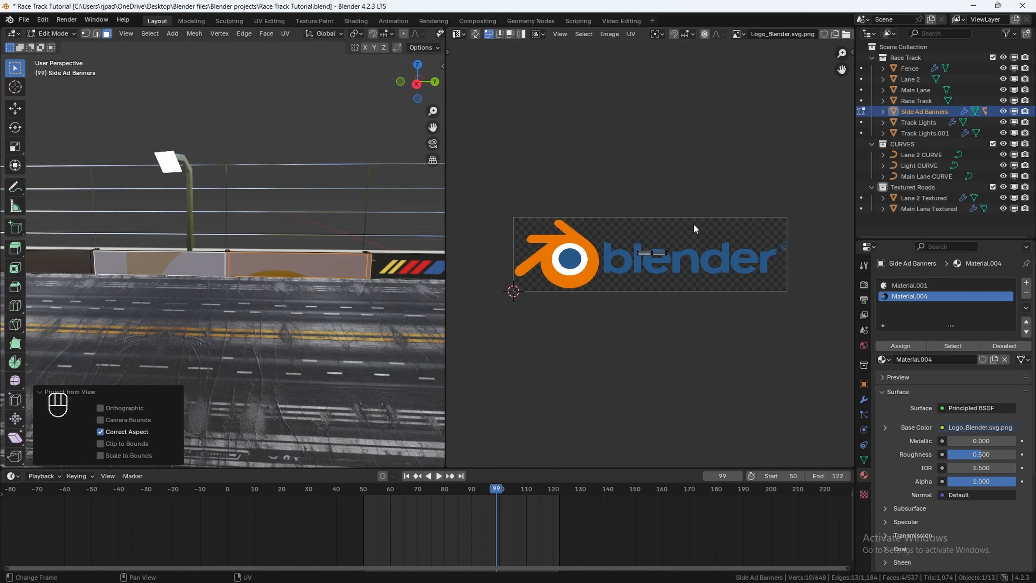
key("a")
key("s")
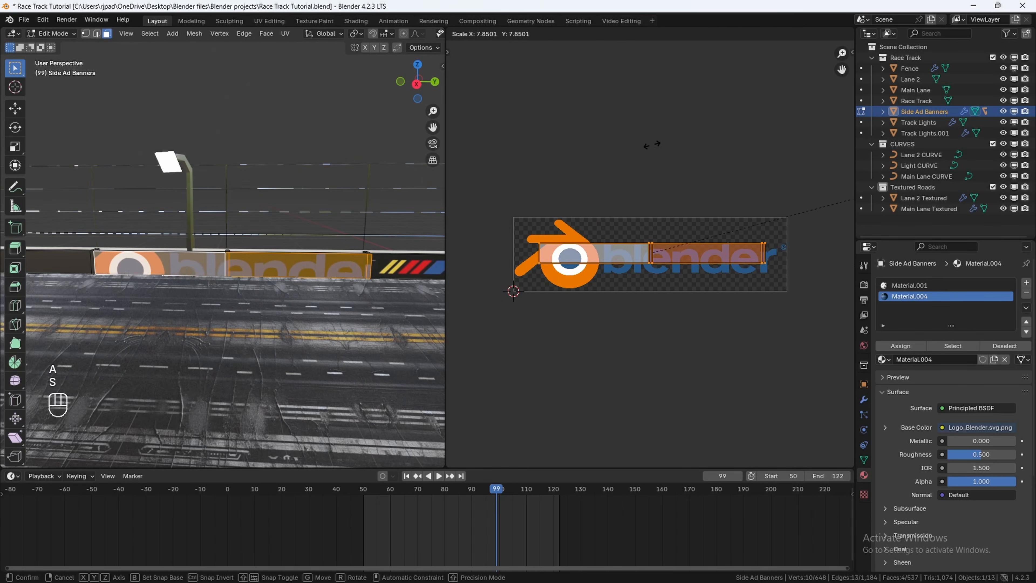
key("y")
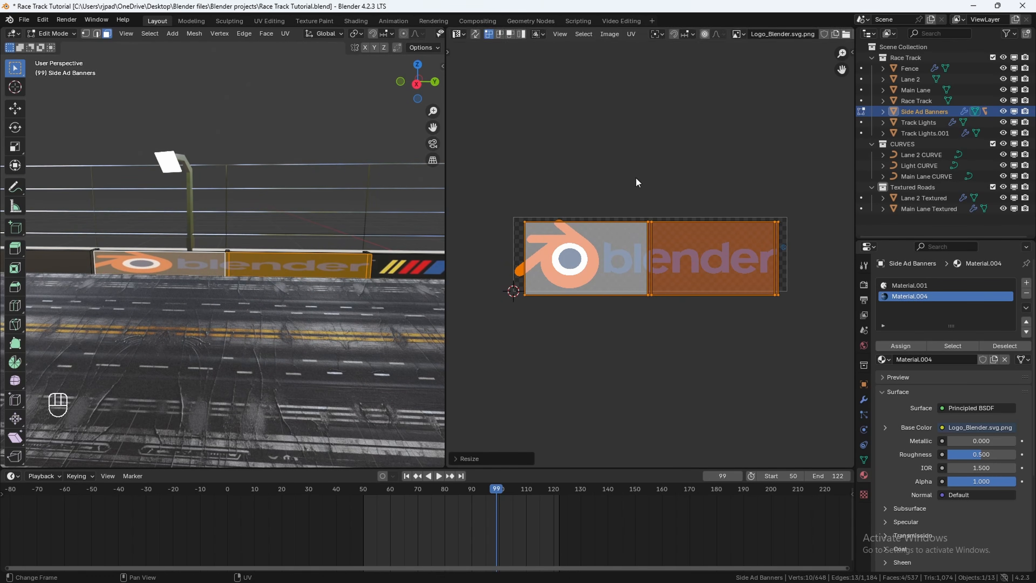
key("y")
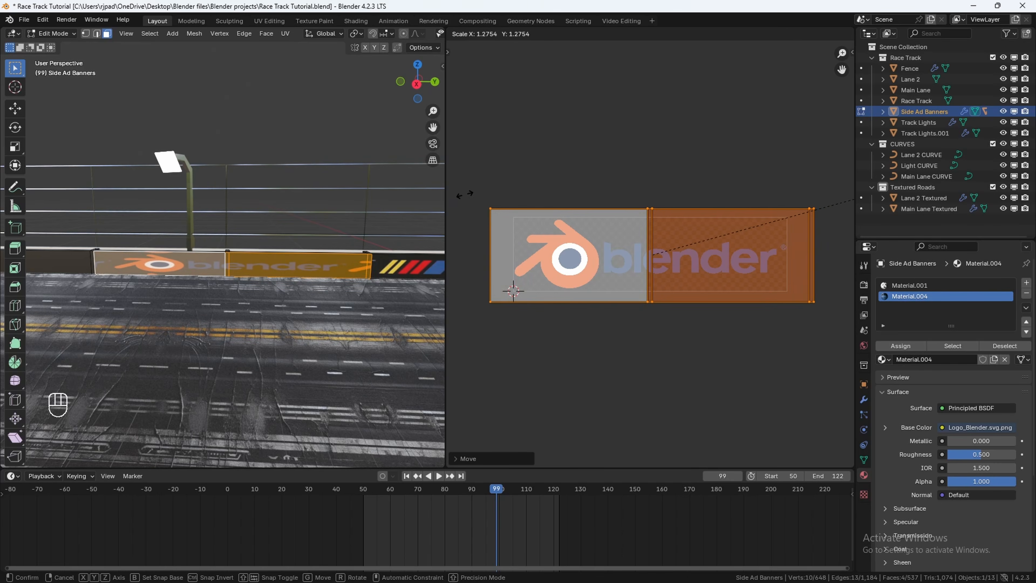
left_click(463, 195)
Step: Exit Edit Mode and orbit around the track to inspect the logo banners
key("Tab")
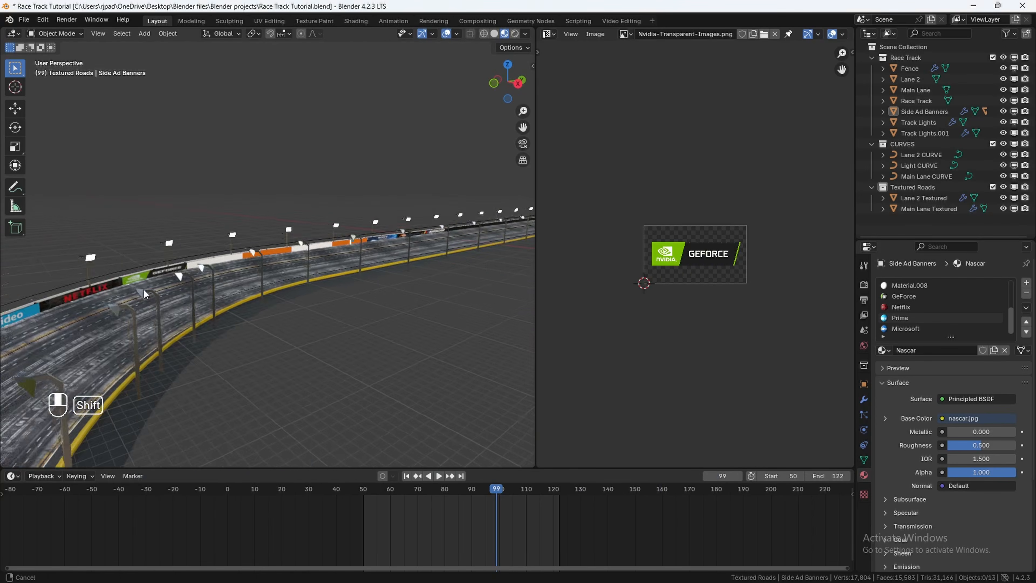
middle_click_drag(244, 285, 214, 267)
middle_click_drag(215, 267, 266, 287, "shift")
scroll(283, 267, "up", 3)
middle_click_drag(266, 286, 293, 292, "shift")
scroll(293, 292, "up", 2)
middle_click_drag(204, 289, 244, 278, "shift")
middle_click_drag(245, 277, 385, 308)
scroll(234, 283, "up", 2)
scroll(227, 280, "down", 8)
middle_click_drag(386, 308, 412, 257, "shift")
middle_click_drag(306, 212, 195, 229)
scroll(194, 230, "down", 5)
middle_click_drag(261, 304, 317, 277)
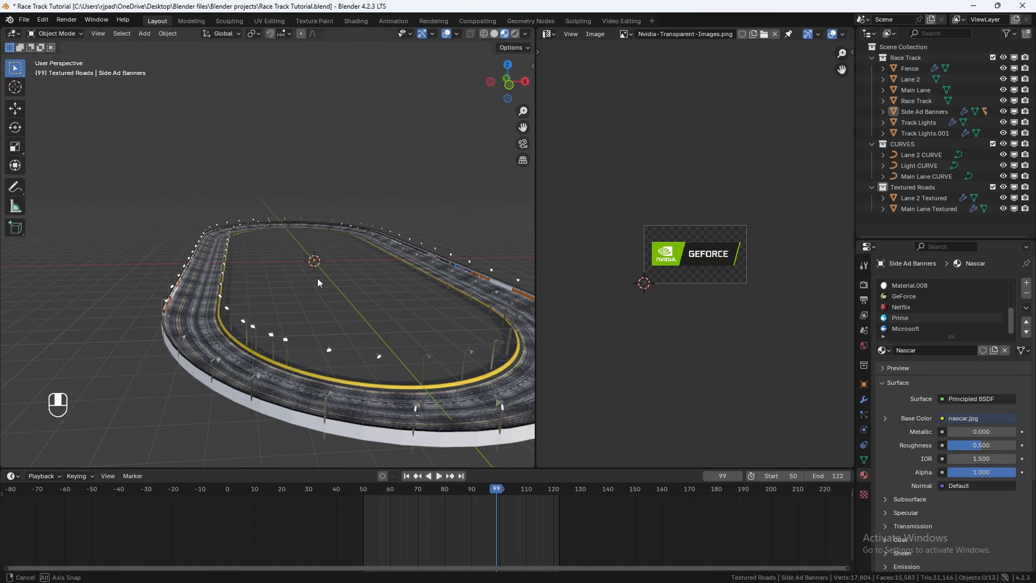
Step: Inspect the race track's infield face in Edit Mode, then return to Object Mode
left_click(215, 341)
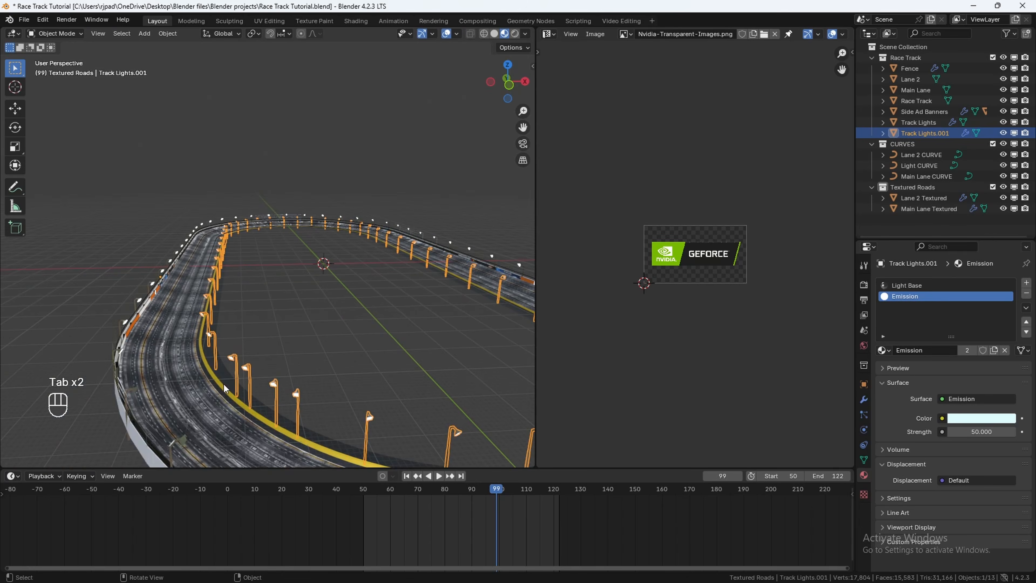
left_click(225, 384)
key("Tab")
mouse_move(251, 297)
middle_mouse_down()
mouse_move(243, 309)
mouse_move(214, 312)
mouse_move(255, 277)
mouse_move(312, 253)
mouse_move(267, 291)
middle_mouse_up()
left_click(98, 34)
left_click(214, 311, "alt")
key("f")
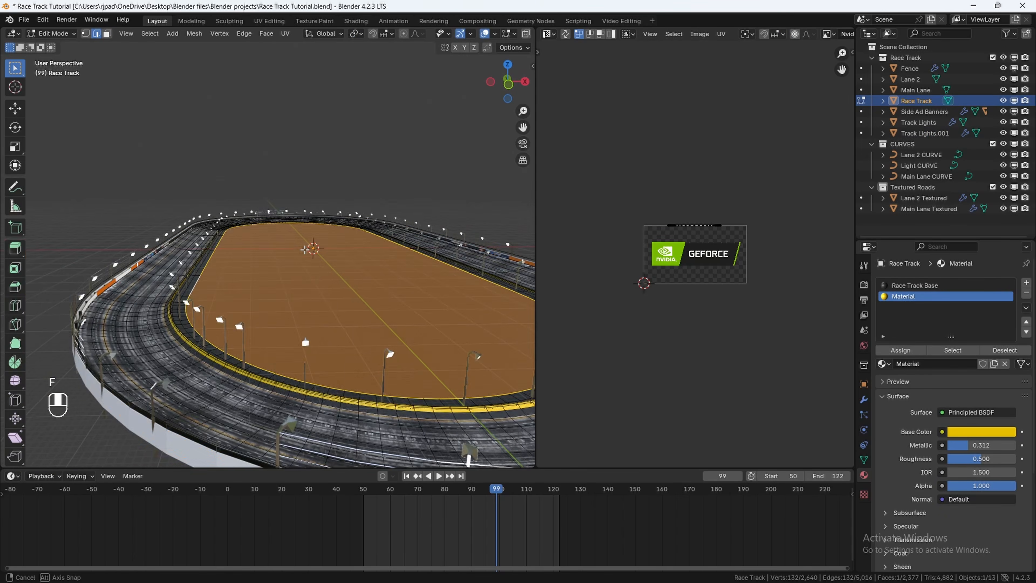
key("Tab")
Step: Switch the viewport to Solid shading and orbit along the track's edge
key("z")
left_click(304, 291)
mouse_move(212, 244)
middle_mouse_down("shift")
mouse_move(285, 300)
mouse_move(180, 304)
mouse_move(192, 296)
mouse_move(183, 394)
middle_mouse_up("shift")
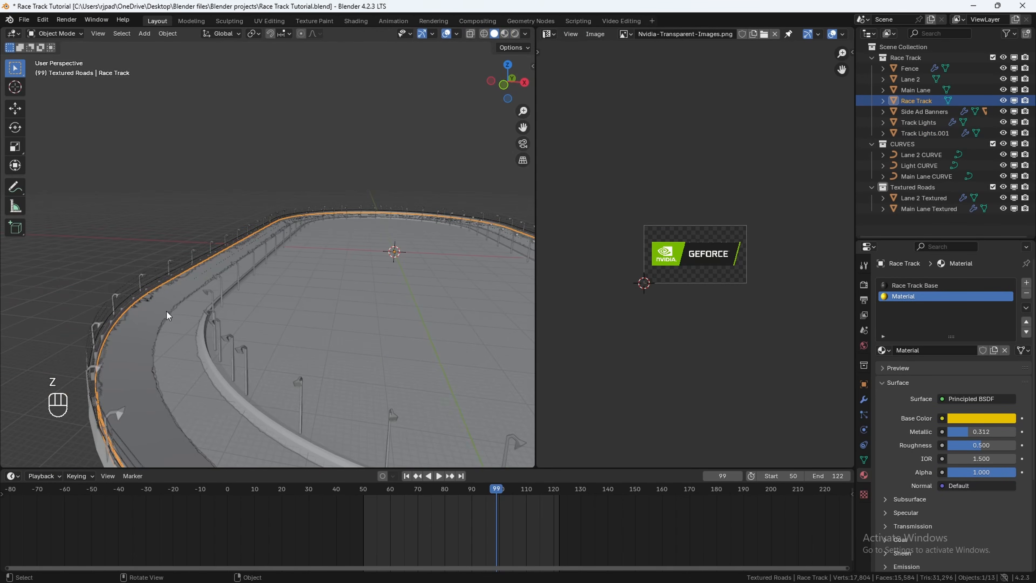
scroll(282, 298, "down", 5)
scroll(282, 298, "up", 7)
middle_click_drag(225, 313, 252, 287, "shift")
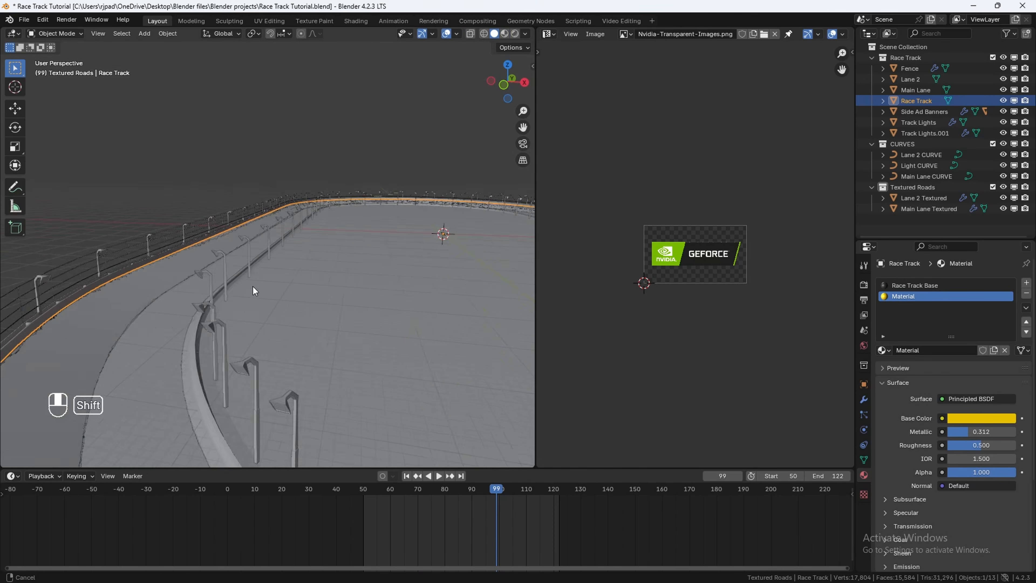
scroll(252, 326, "up", 2)
middle_click_drag(256, 328, 288, 223)
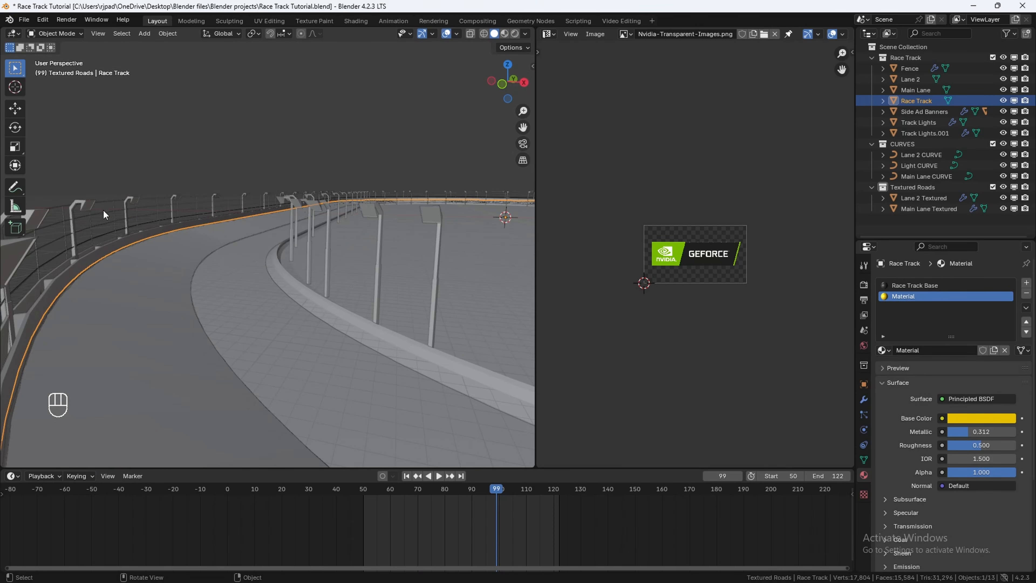
Step: Select the track light poles and orbit to look along the infield
left_click(83, 205)
left_click(396, 209)
left_click(375, 210)
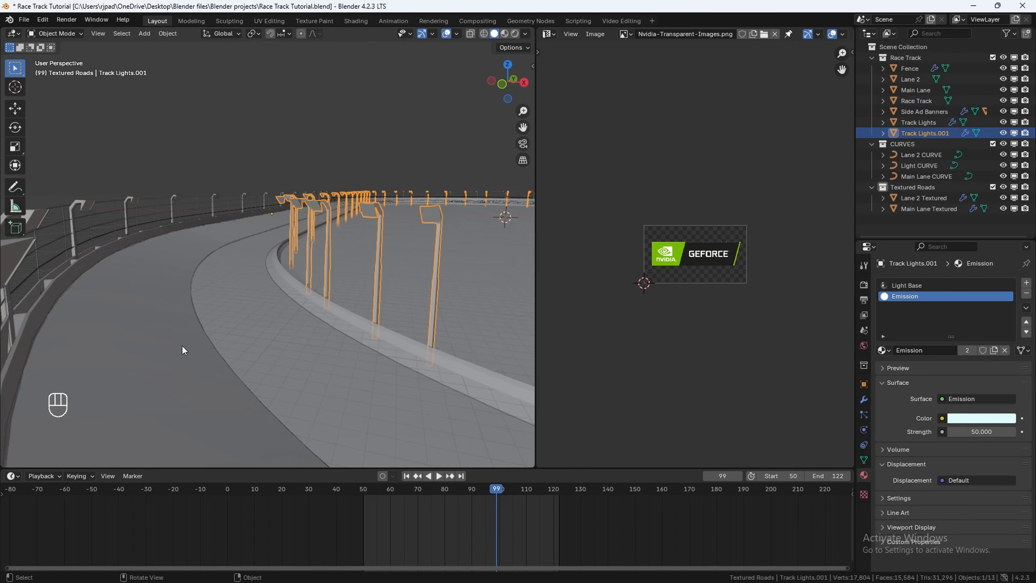
middle_click_drag(377, 246, 286, 331, "shift")
middle_click_drag(285, 332, 246, 321, "shift")
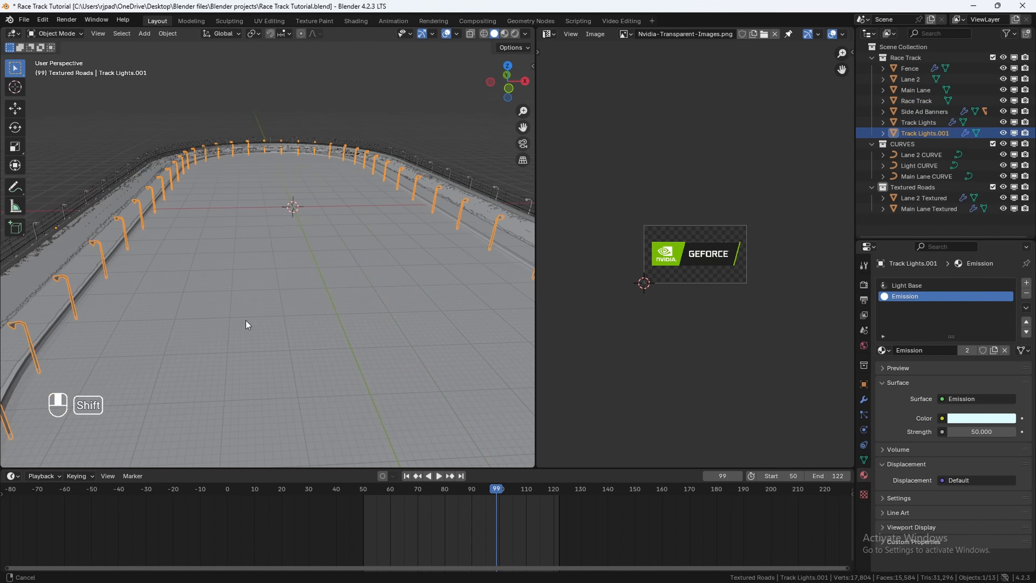
Step: Add a cube to the scene and frame it in the viewport
key("shift+a")
mouse_move(248, 130)
left_click(322, 139)
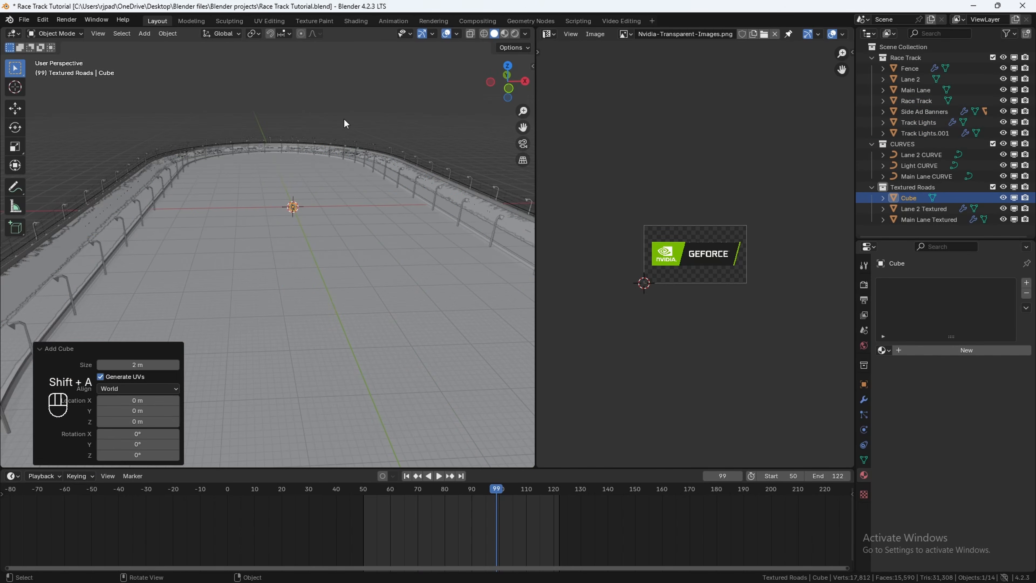
key("KP_Decimal")
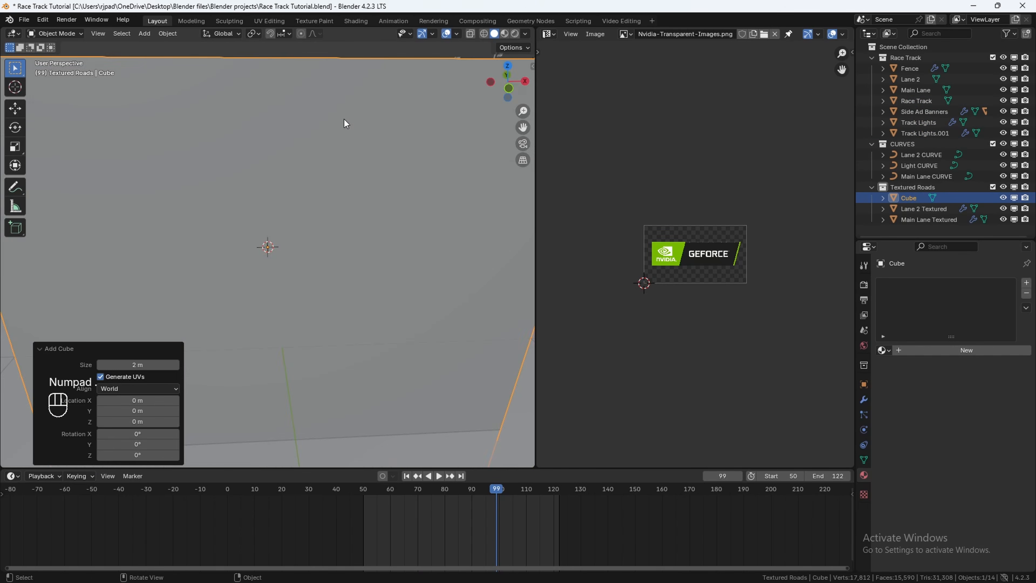
middle_click_drag(258, 225, 181, 220)
key("shift+a")
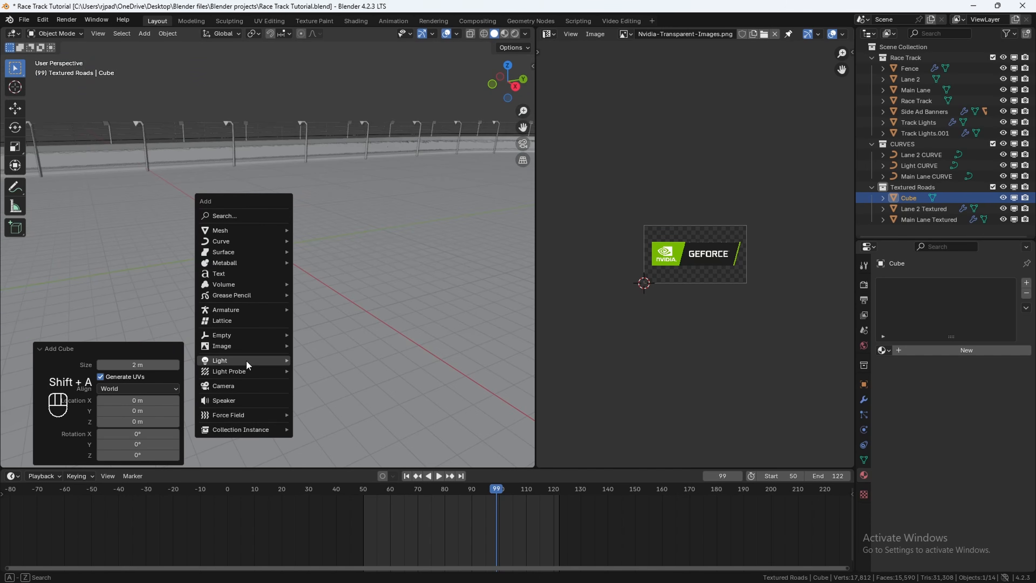
mouse_move(246, 359)
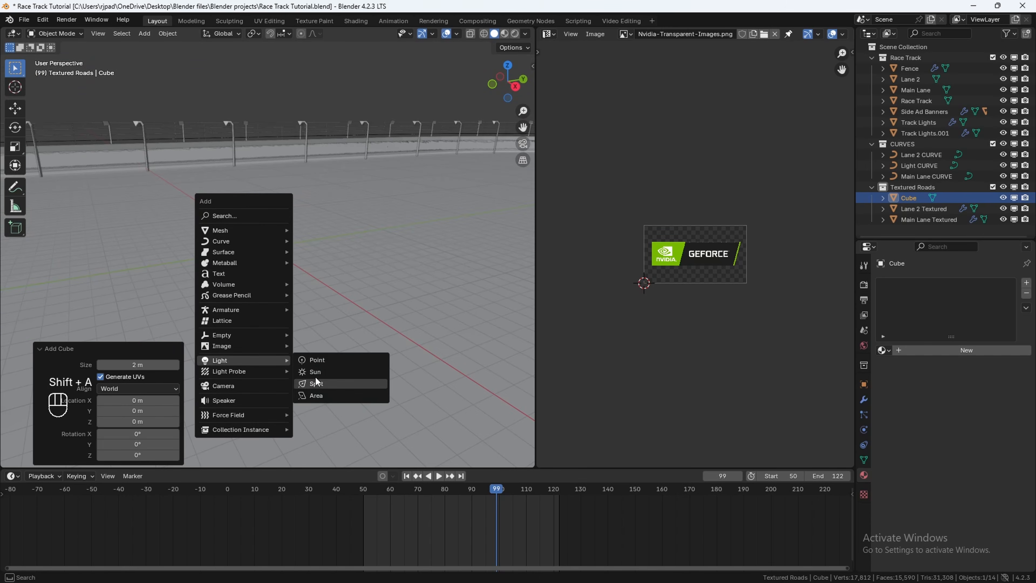
middle_click_drag(360, 269, 325, 268)
Step: Merge all of the cube's vertices at the center into a single vertex in Edit Mode
key("Tab")
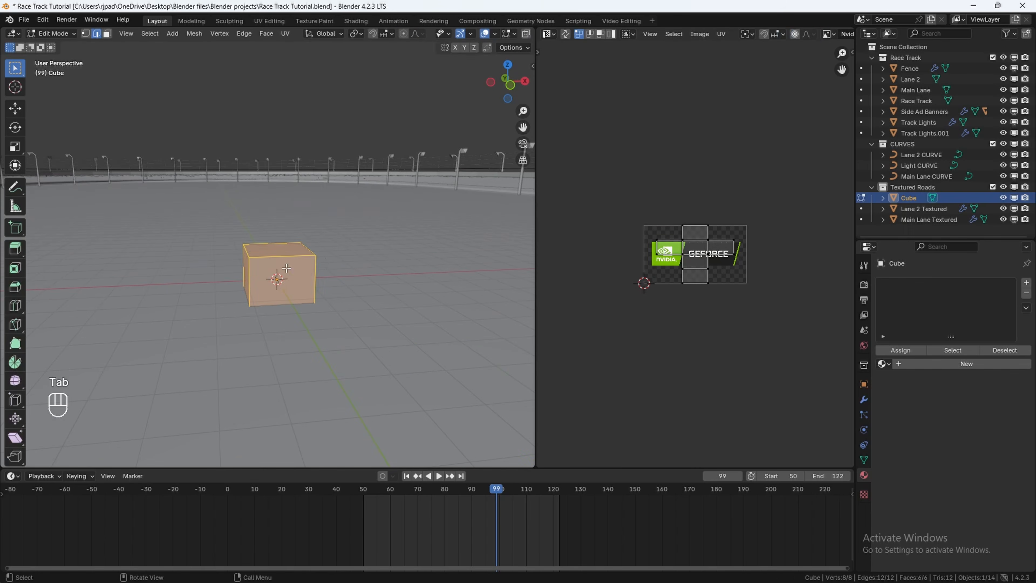
key("1")
key("m")
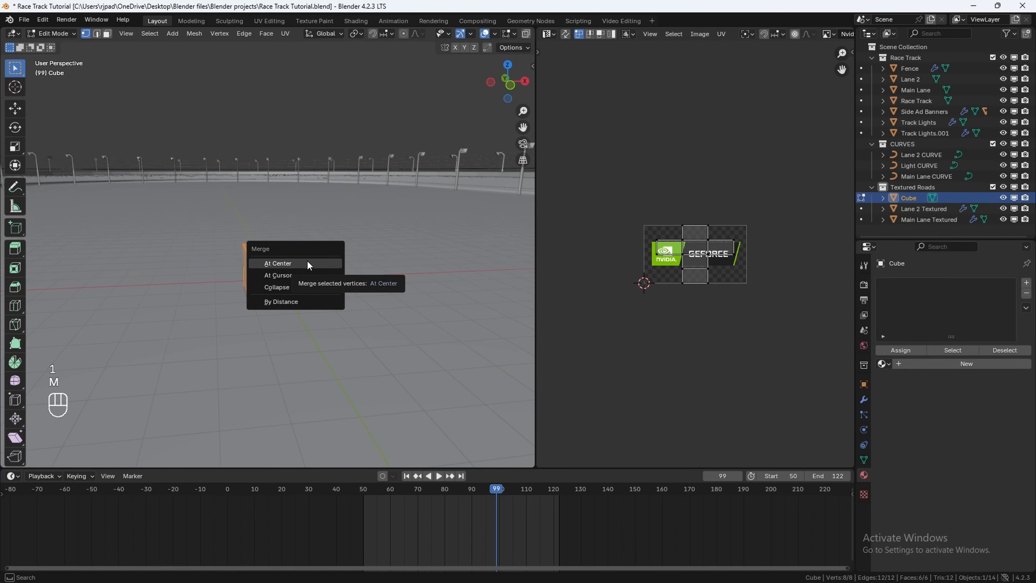
left_click(306, 260)
middle_click_drag(307, 274, 271, 285)
key("Tab")
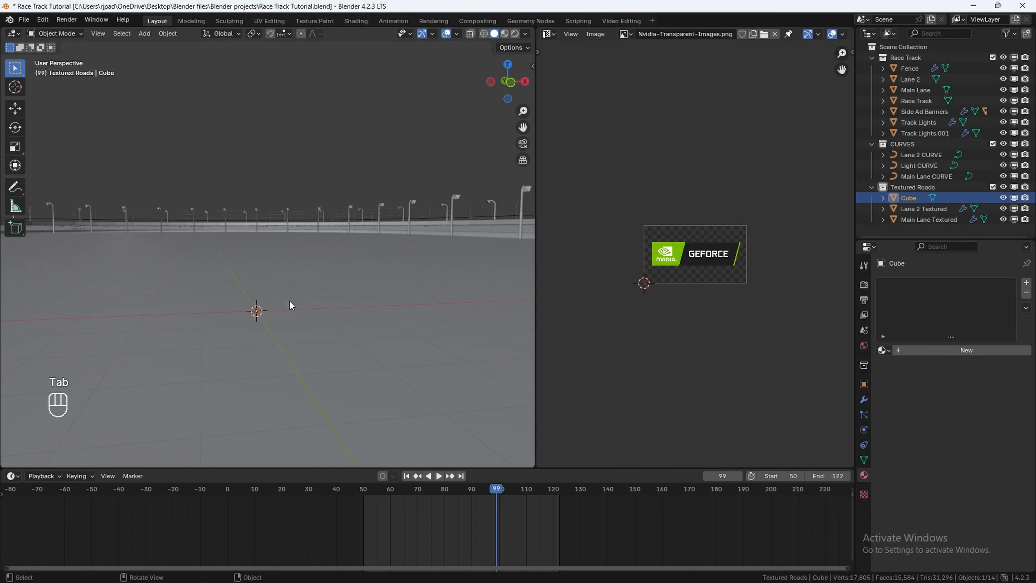
Step: Add an Area light to the scene at the origin
key("shift+a")
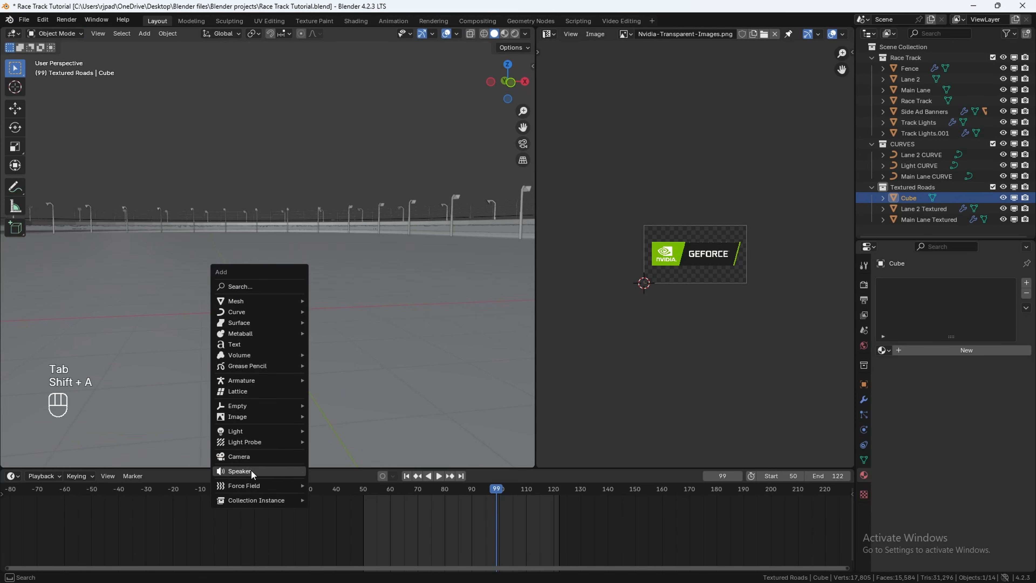
mouse_move(288, 429)
left_click(331, 468)
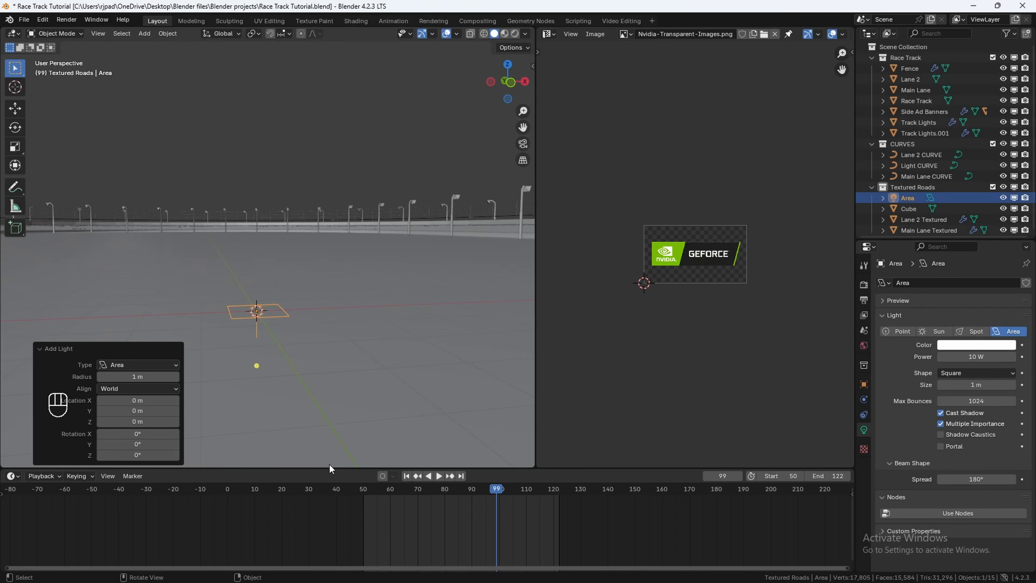
middle_click_drag(404, 380, 339, 343)
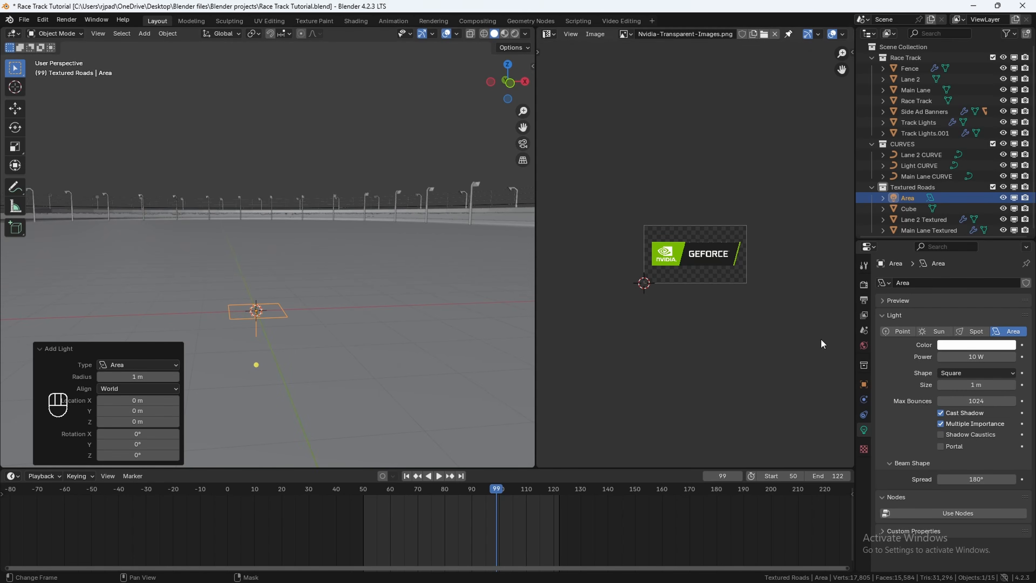
Step: Set the Area light's shape to Disk and its power to 300 W
left_click(959, 372)
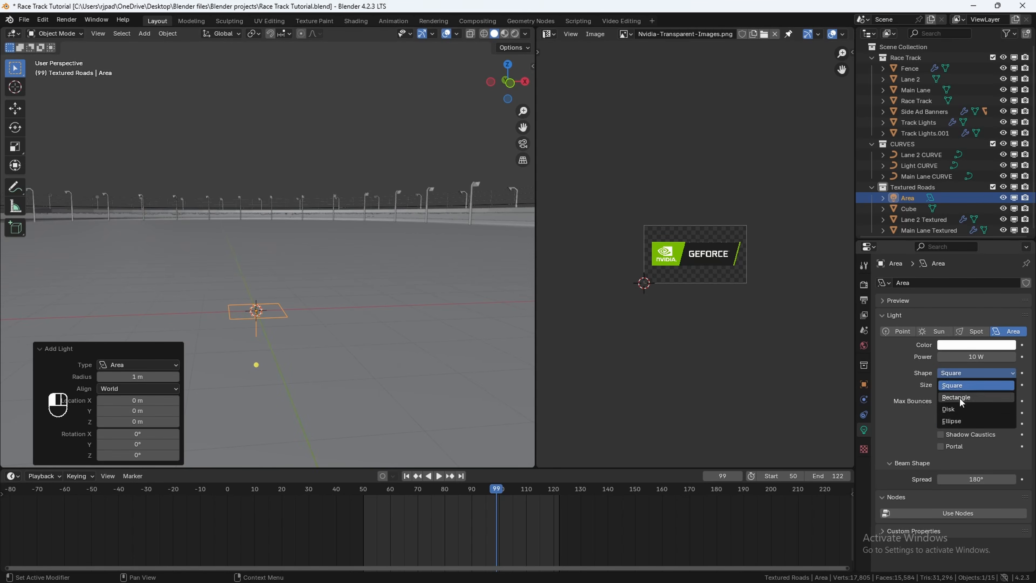
left_click(960, 414)
left_click(974, 358)
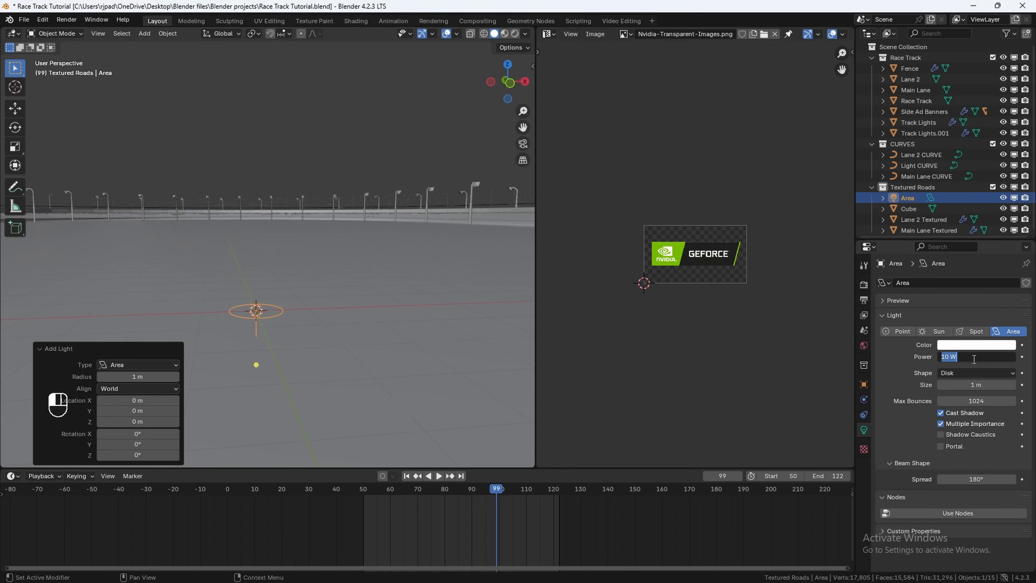
key("Return")
Step: Give the Area light a pale blue color and set its size to 10 m
left_click(970, 346)
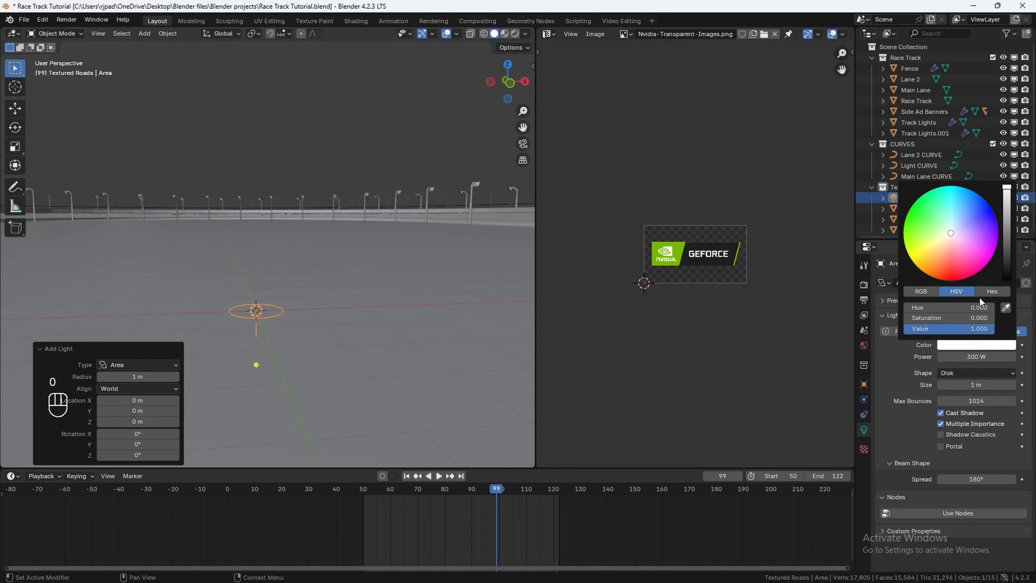
left_click_drag(959, 239, 955, 227)
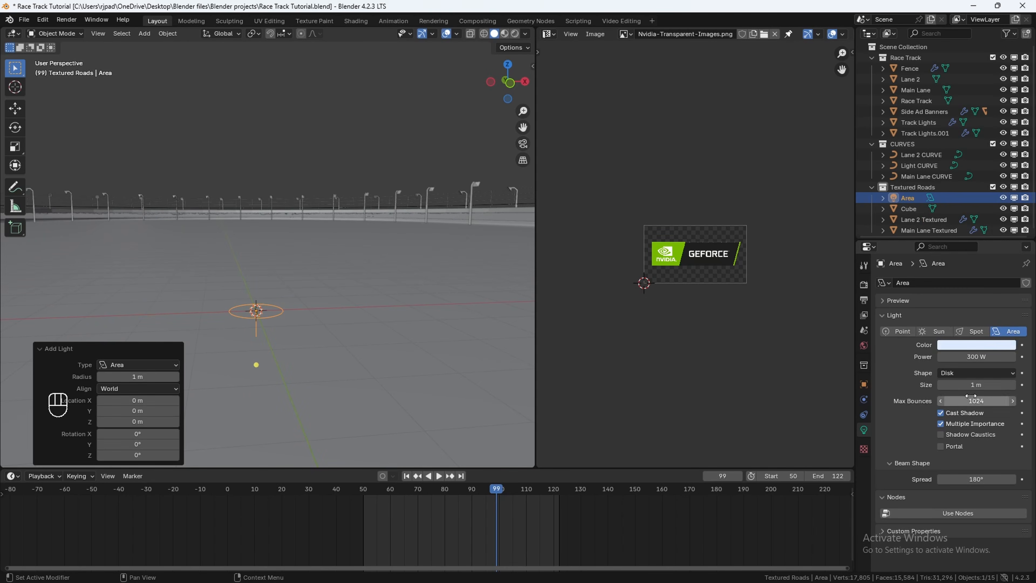
left_click(970, 386)
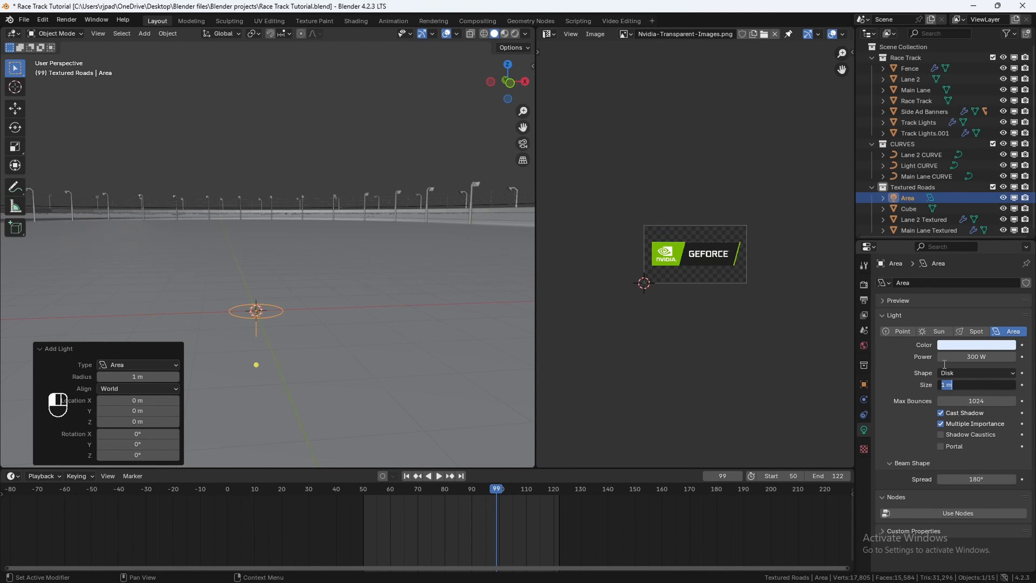
type("10")
key("Return")
Step: Rename the single-vertex cube object to "Area Light Instances"
scroll(908, 210, "down", 1)
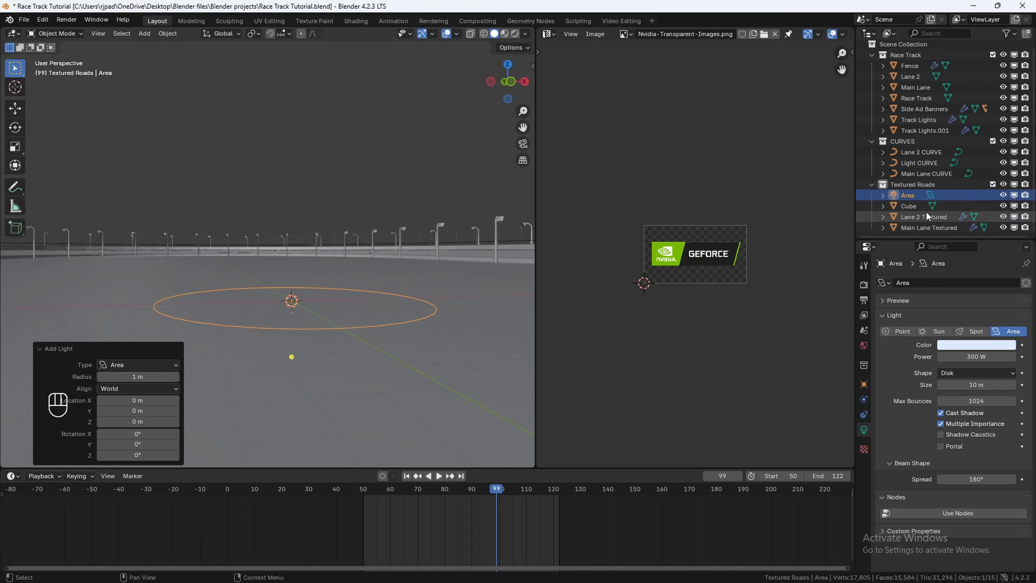
left_click(908, 206)
double_click(909, 206)
type("Light Instance")
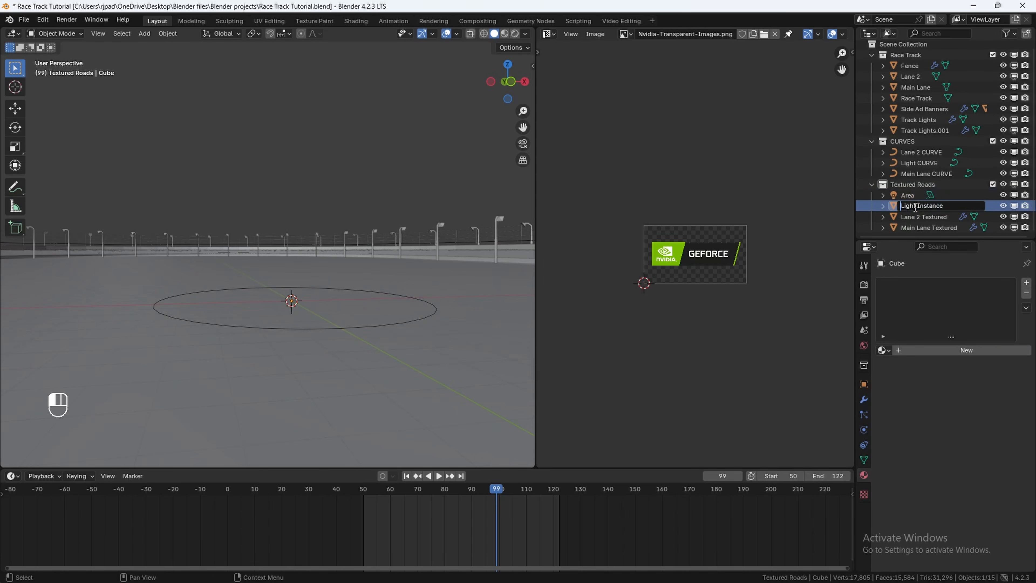
type("A")
type("s")
key("Return")
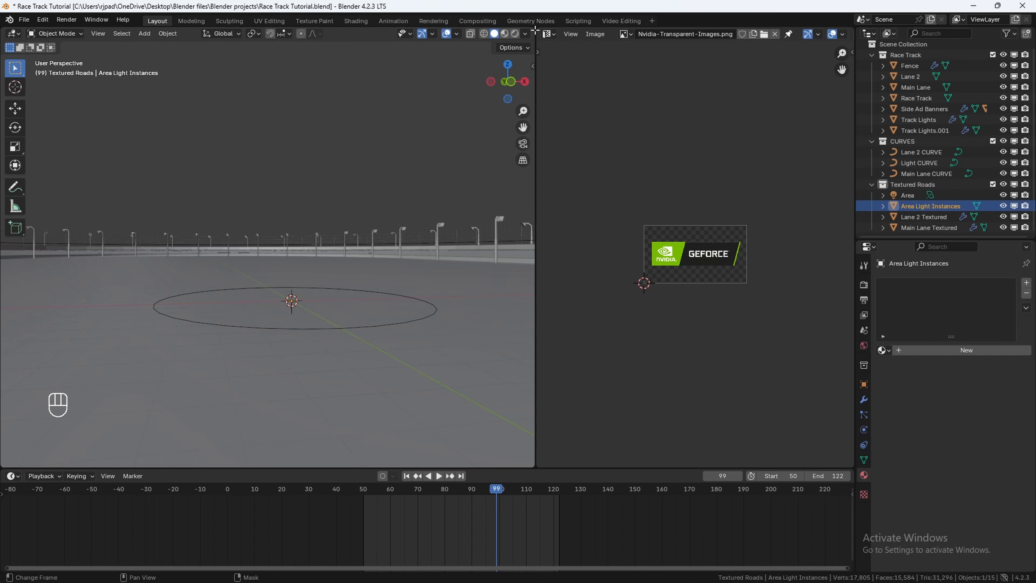
Step: Close the image editor so the 3D viewport fills the workspace
left_click_drag(535, 30, 571, 44)
scroll(616, 246, "down", 2)
middle_click_drag(616, 246, 602, 274)
scroll(602, 274, "up", 1)
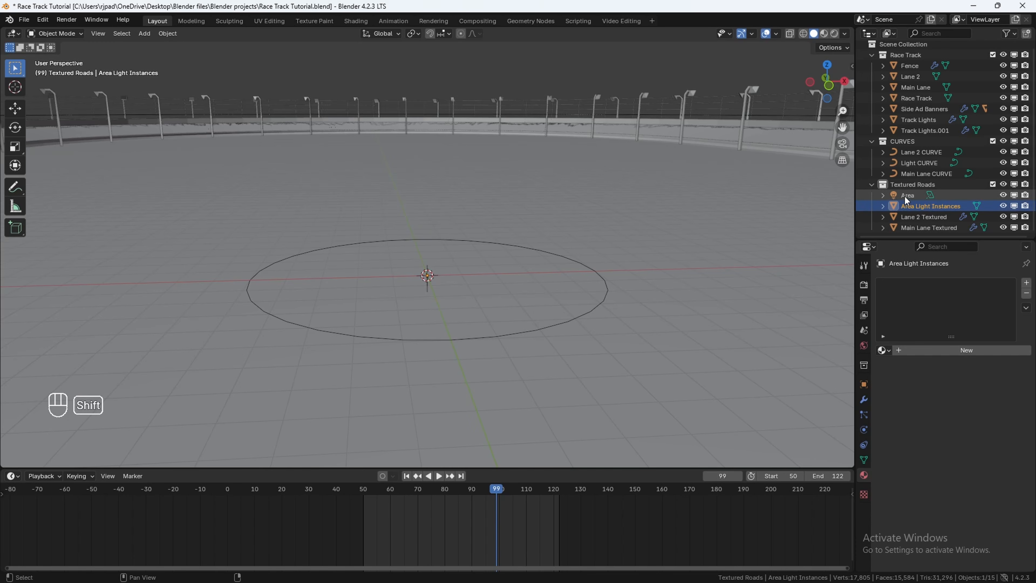
Step: Parent the Area light to the Area Light Instances object
left_click(905, 196, "shift")
scroll(525, 274, "up", 3)
middle_click_drag(524, 274, 500, 260)
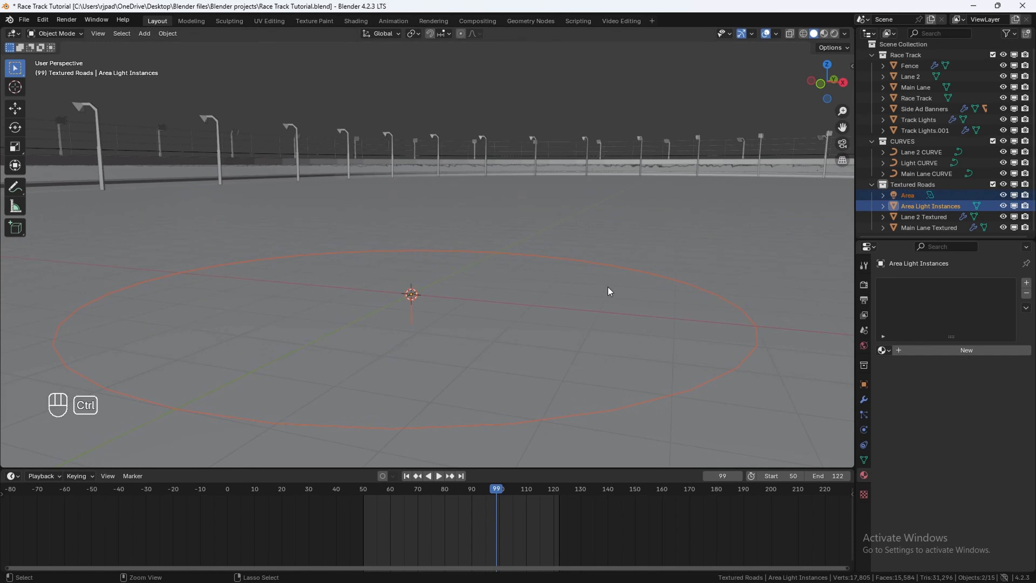
key("ctrl+p")
left_click(540, 277)
left_click(913, 199)
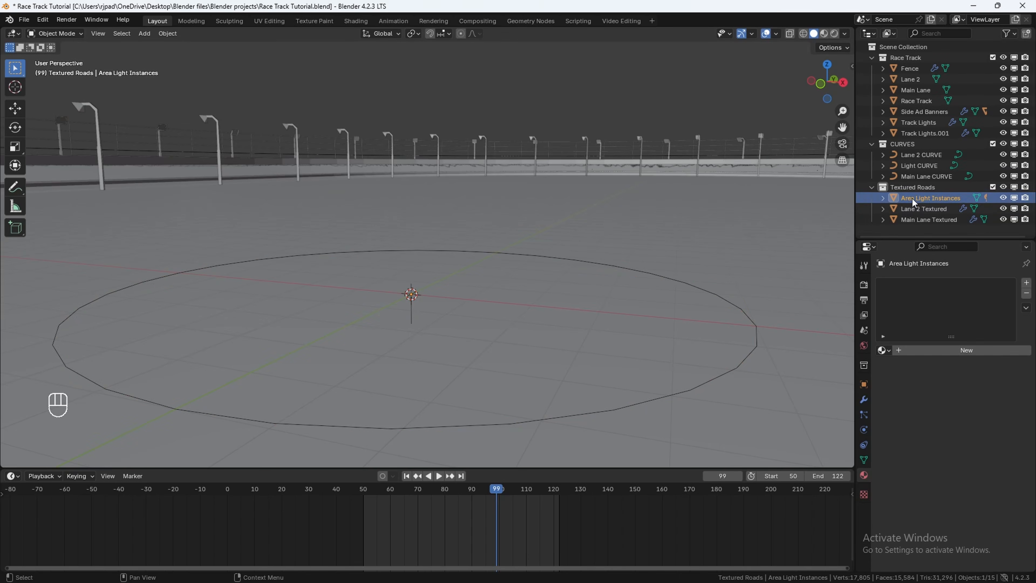
left_click(884, 198)
left_click(919, 206)
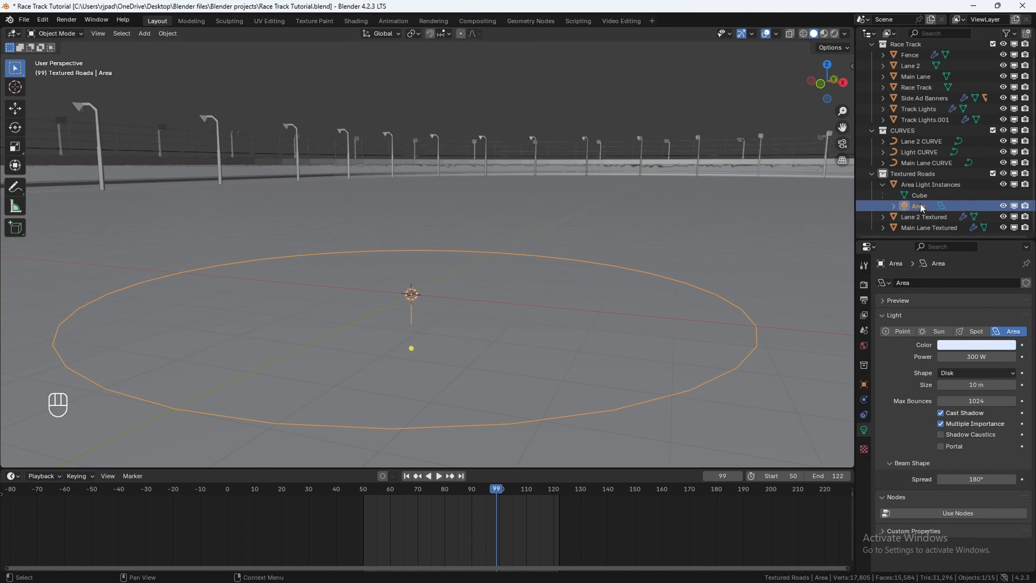
left_click(916, 185)
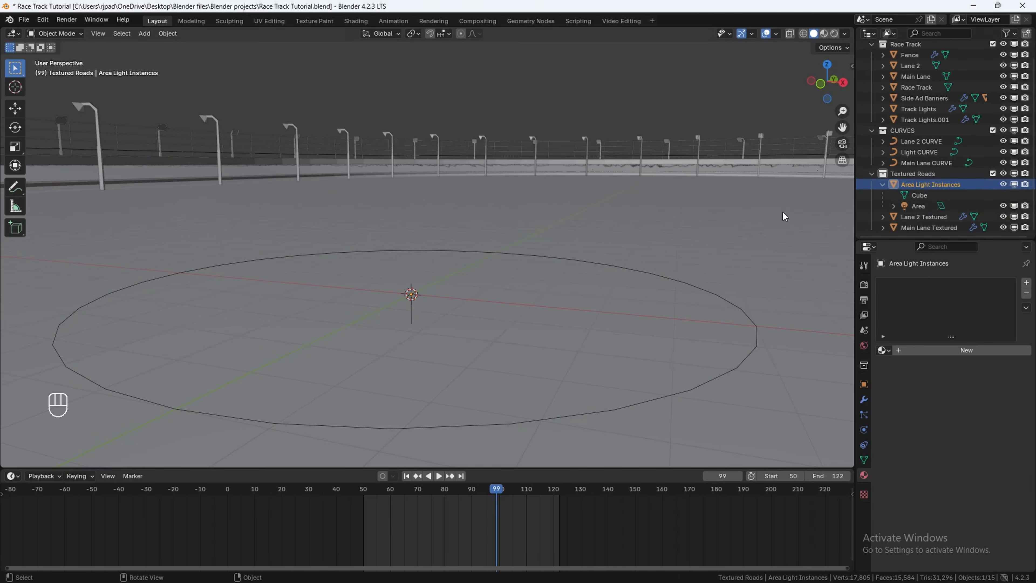
Step: Enable instancing on vertices for the Area Light Instances object
middle_click_drag(781, 215, 451, 335)
scroll(435, 333, "down", 3)
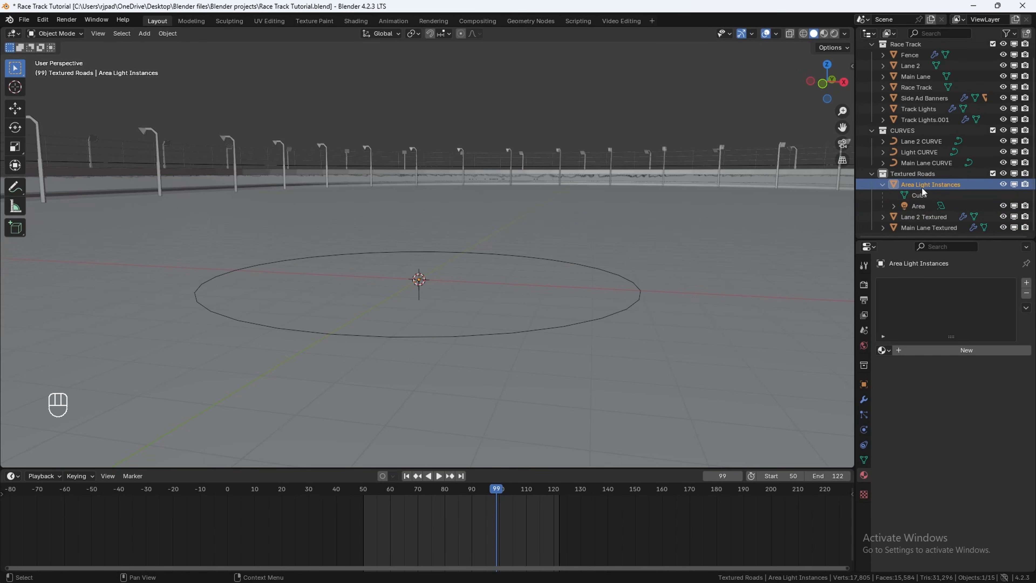
left_click(863, 384)
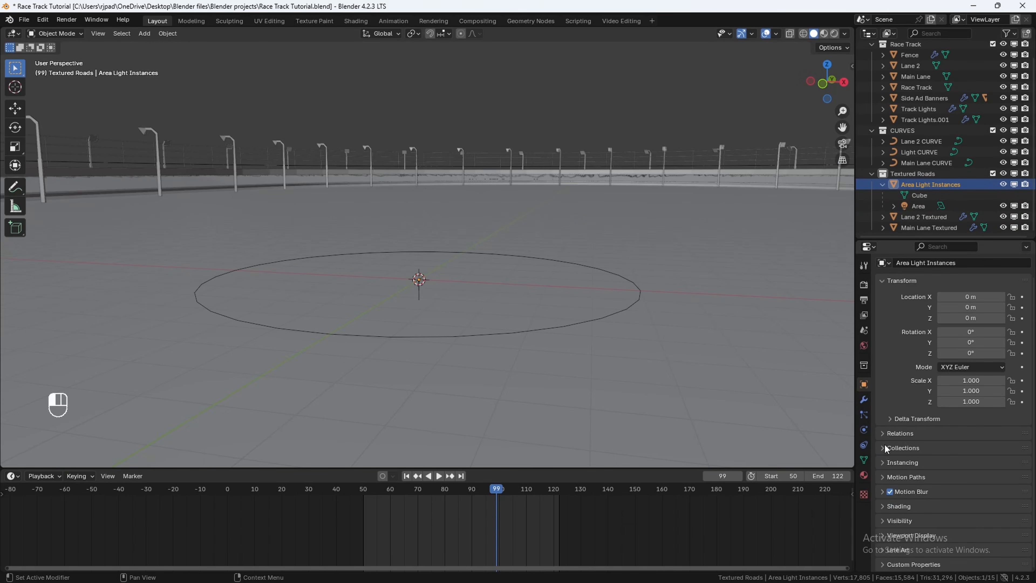
left_click(883, 460)
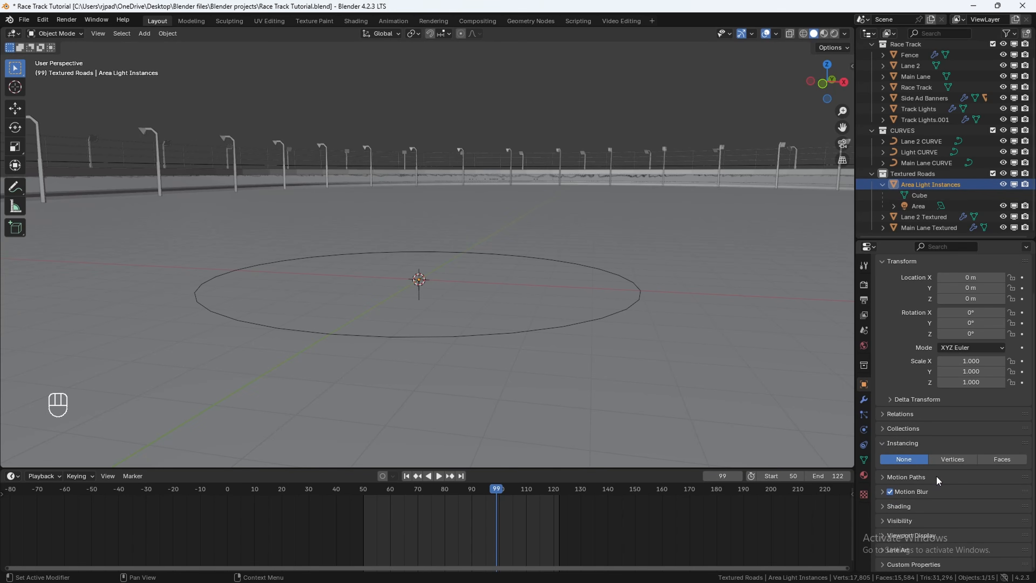
left_click(947, 461)
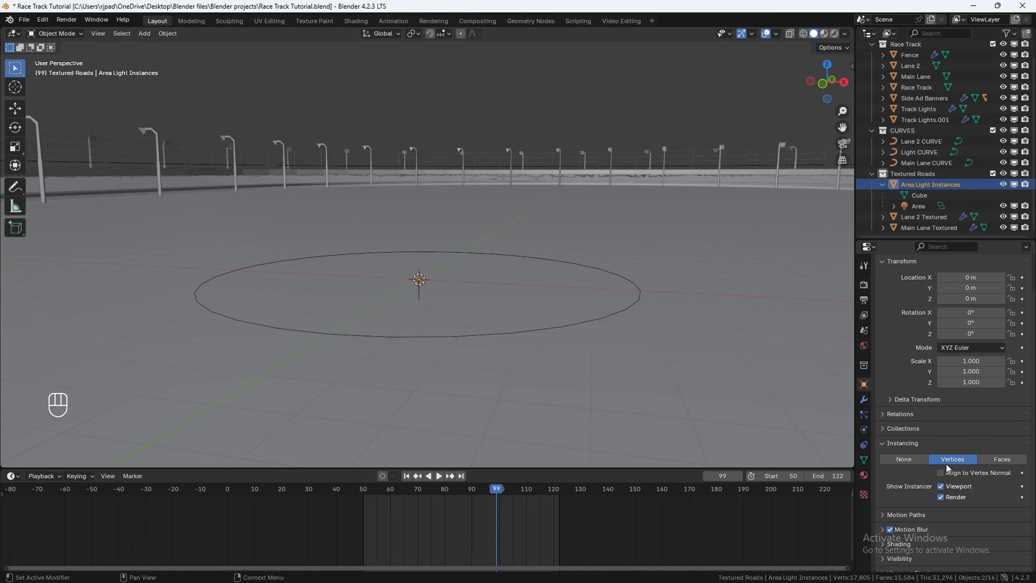
Step: Add an Array modifier to the Area Light Instances object
left_click(864, 400)
left_click(922, 282)
left_click(922, 286)
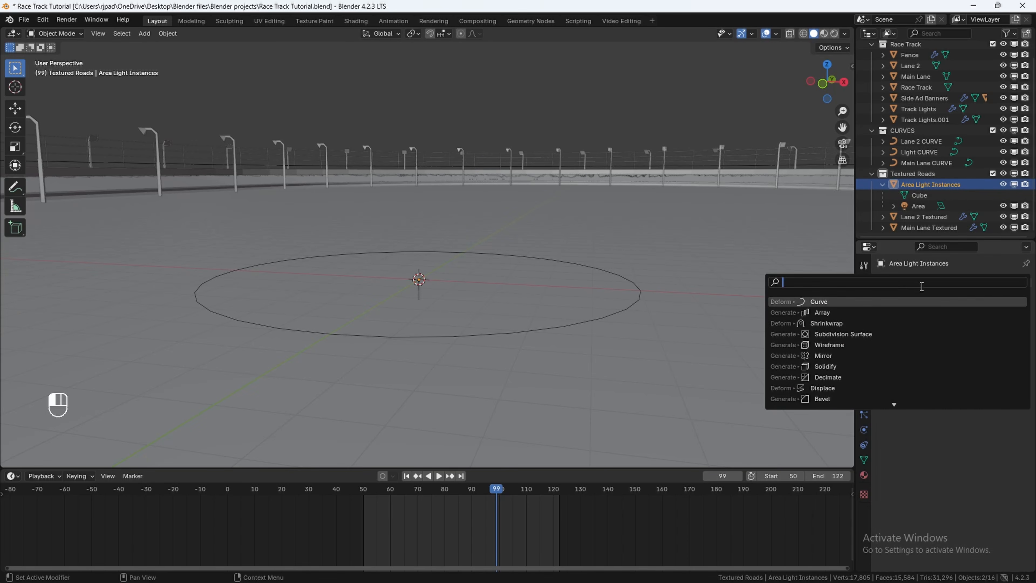
left_click(828, 312)
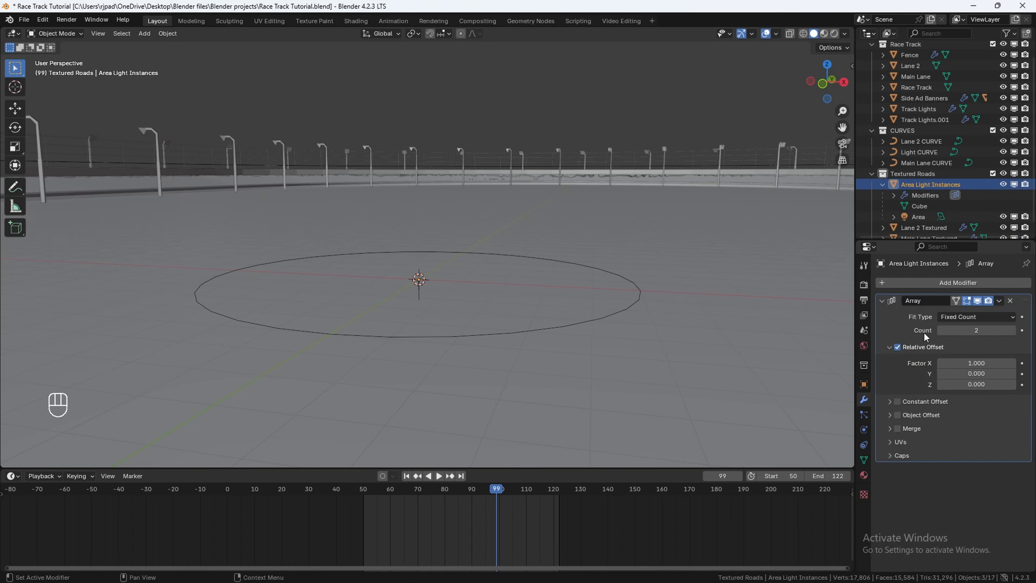
Step: Switch the array from relative to constant offset with a distance X of 15 m
left_click(897, 347)
left_click(898, 402)
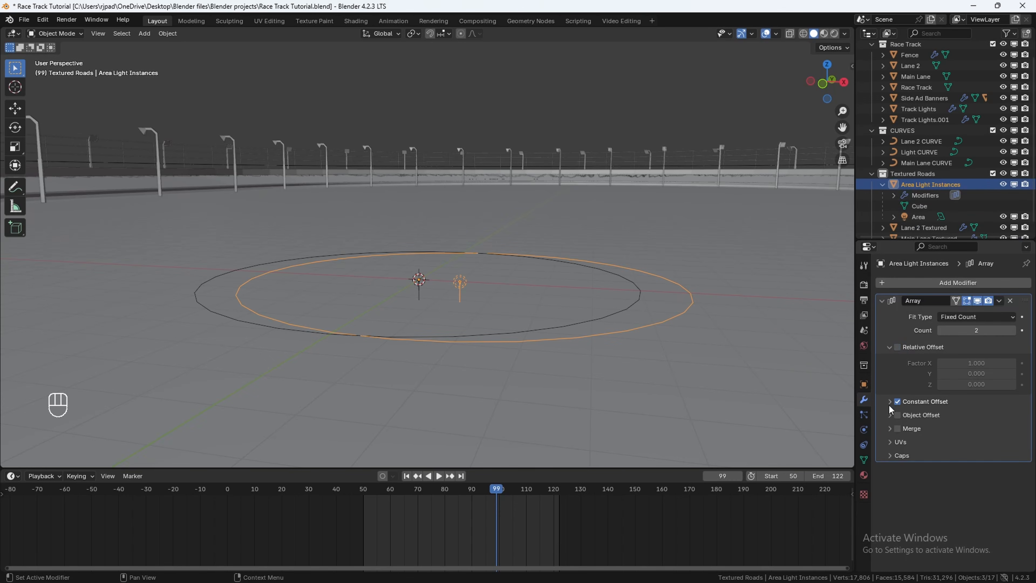
left_click(890, 401)
left_click(977, 418)
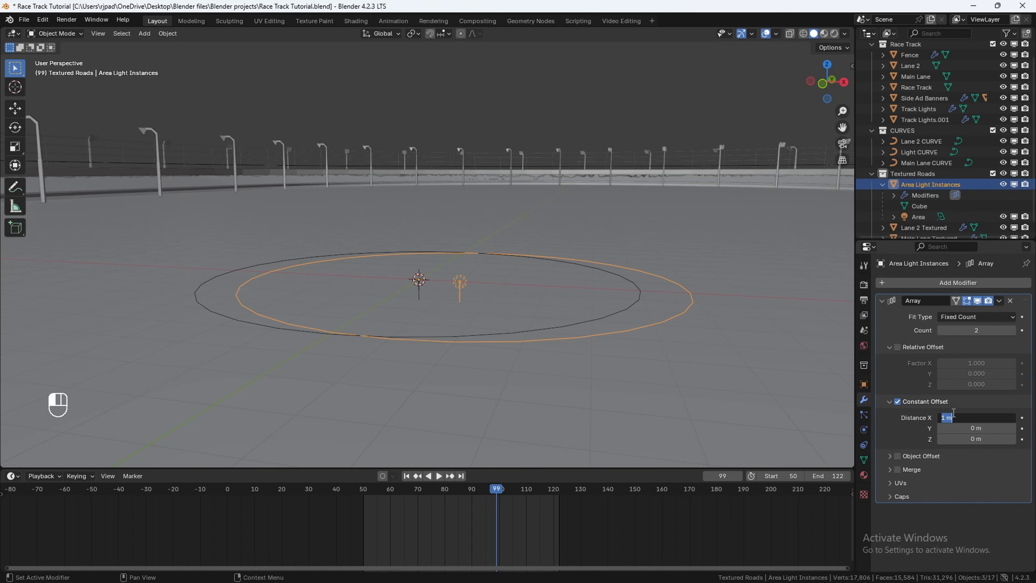
type("15")
key("Return")
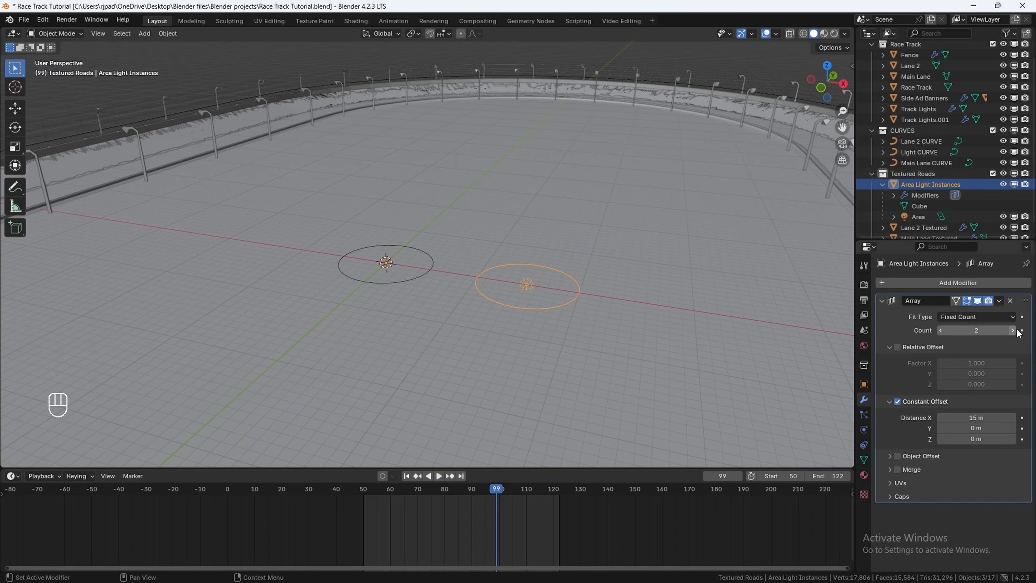
Step: Set the array count to 9
left_click_drag(1016, 330, 1018, 329)
key("i")
key("ctrl+z")
left_click(1020, 331)
left_click(1019, 330)
left_click(1020, 330)
middle_click_drag(571, 326, 284, 361)
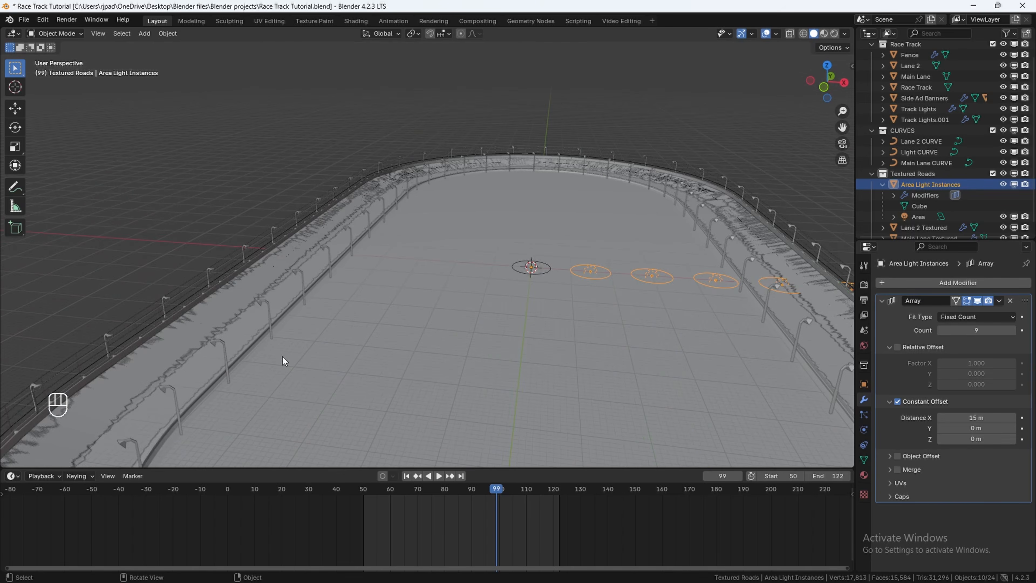
Step: Add a Curve modifier that deforms the instances along Main Lane CURVE
left_click(902, 282)
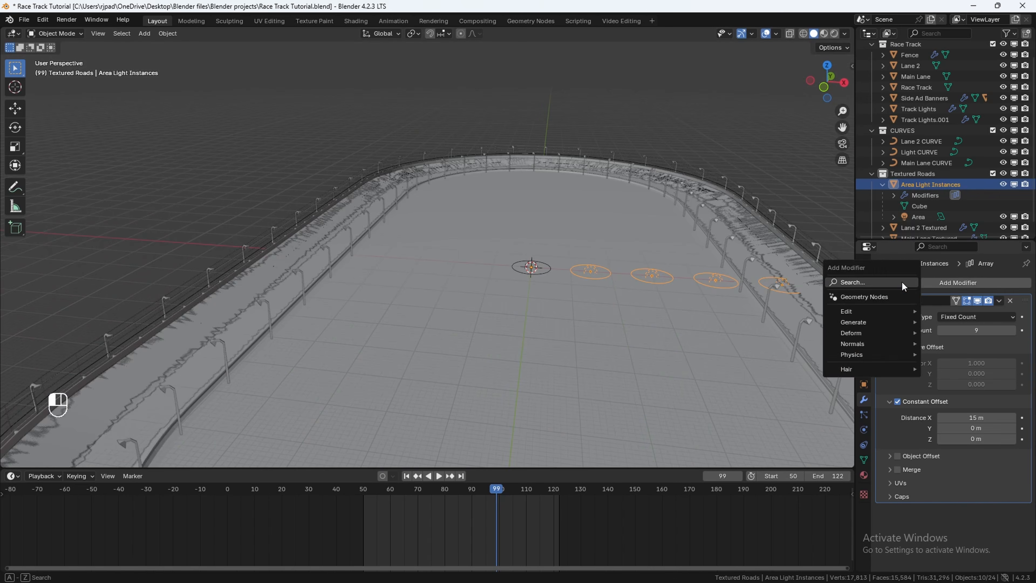
type("c")
left_click(872, 303)
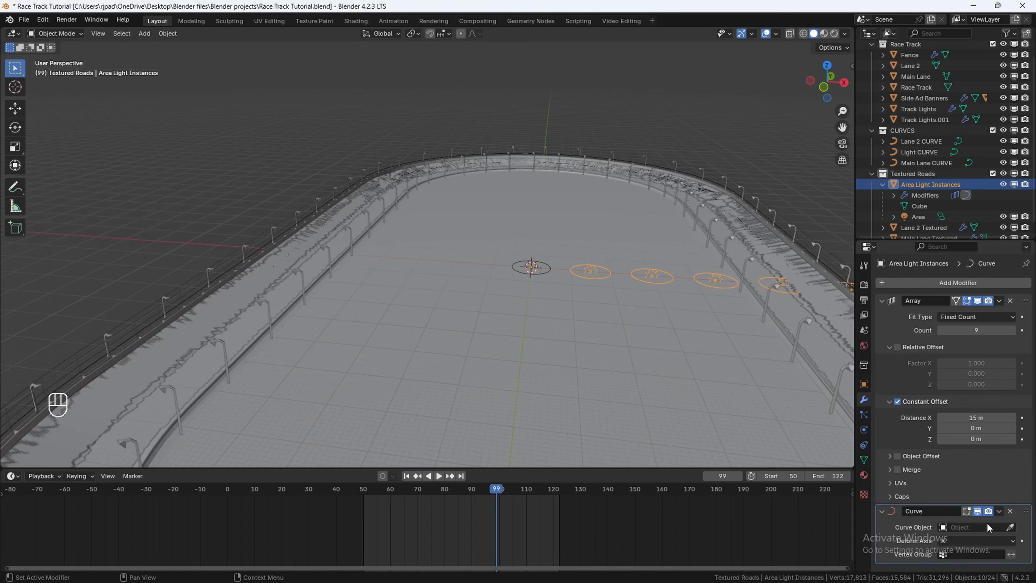
left_click(985, 527)
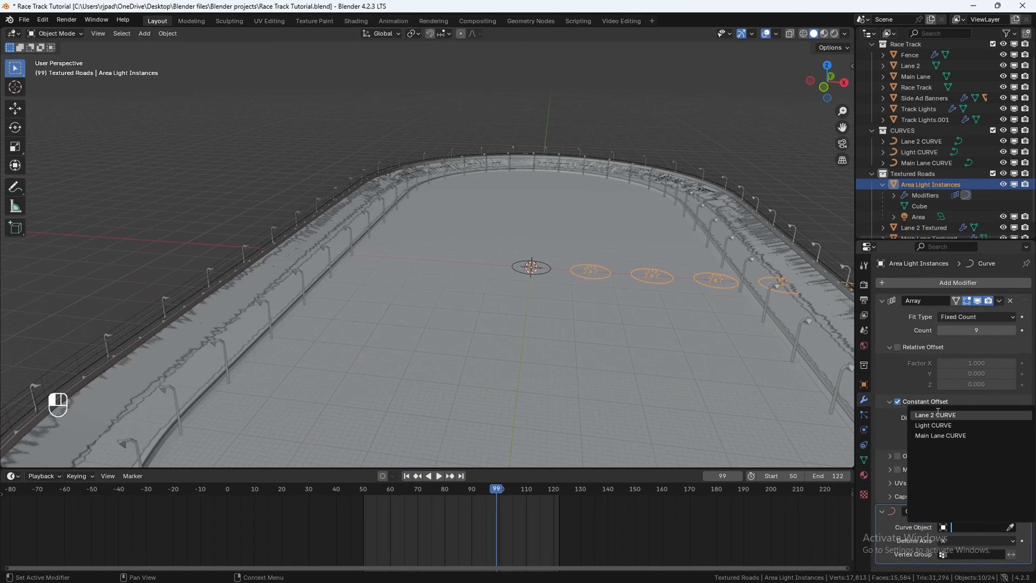
left_click(945, 435)
Step: Raise the Area light along Z to about 14 m above the track and shift it along X
middle_click_drag(356, 277, 376, 269, "shift")
middle_click_drag(376, 270, 414, 259)
scroll(397, 249, "up", 5)
left_click(665, 258)
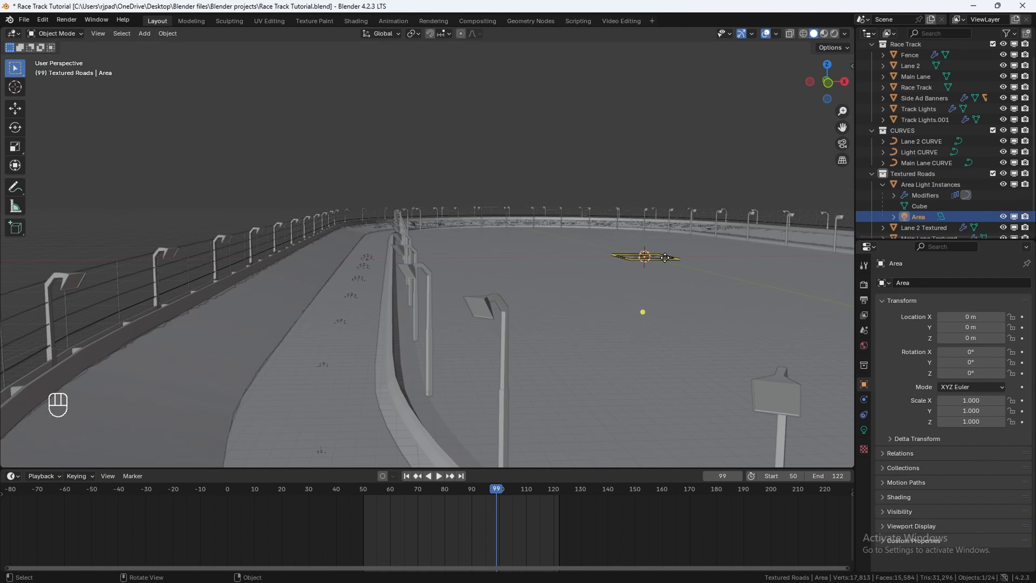
key("g")
key("z")
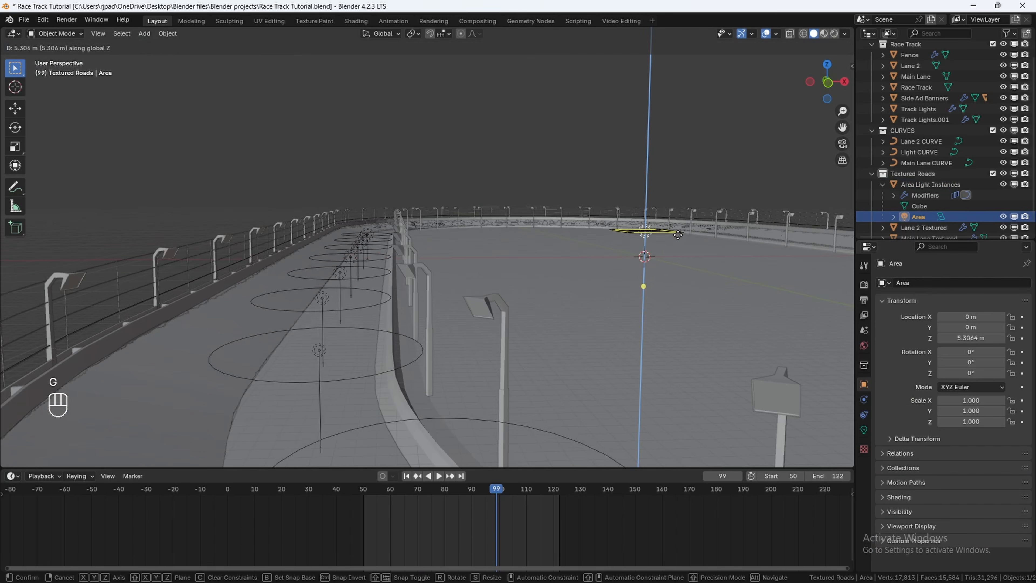
left_click(673, 216)
middle_click_drag(443, 261, 550, 245, "shift")
key("g")
key("x")
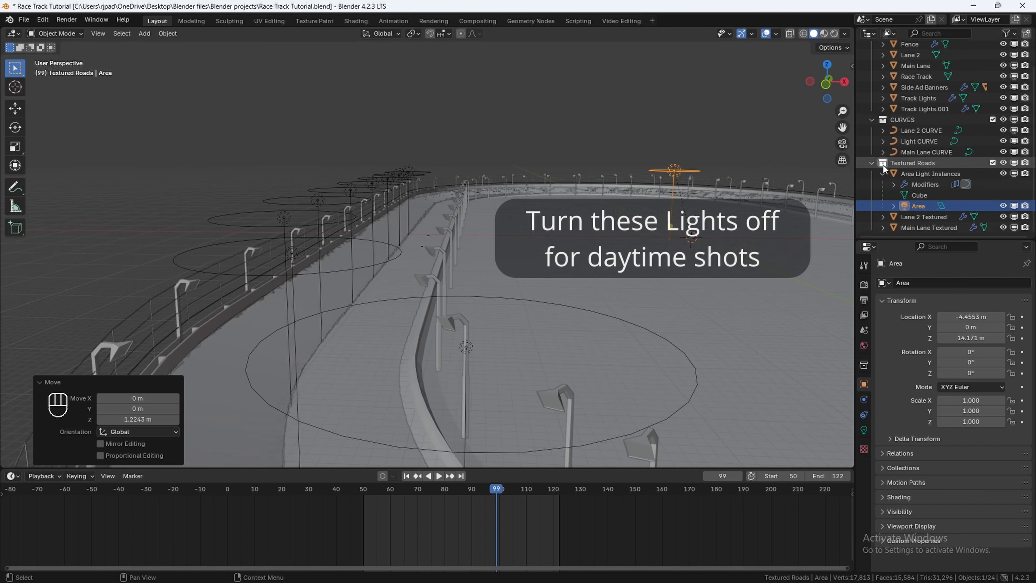
Step: Select Area Light Instances and set the Cycles render device to GPU Compute
scroll(903, 182, "up", 1)
left_click(921, 202)
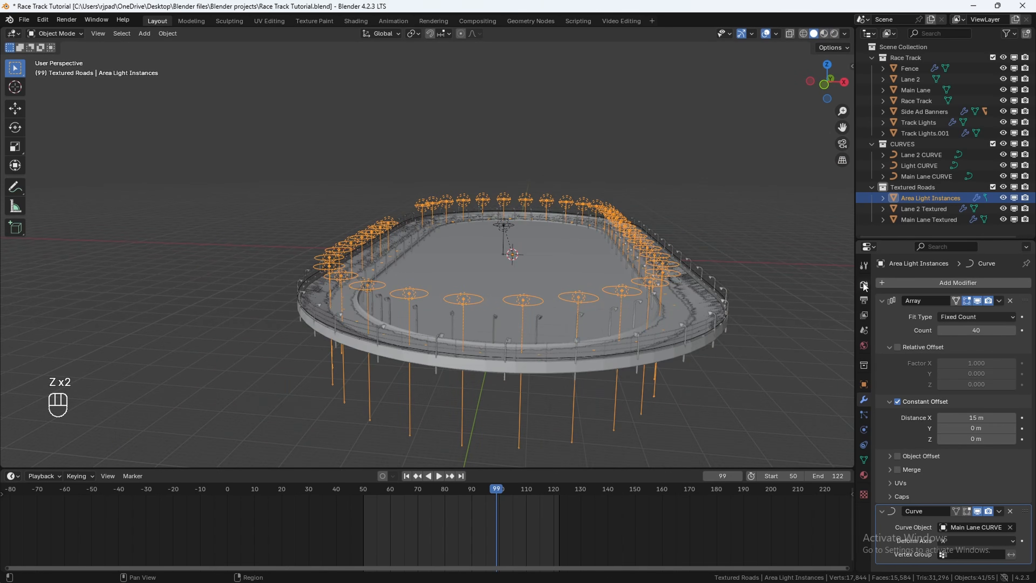
left_click(864, 285)
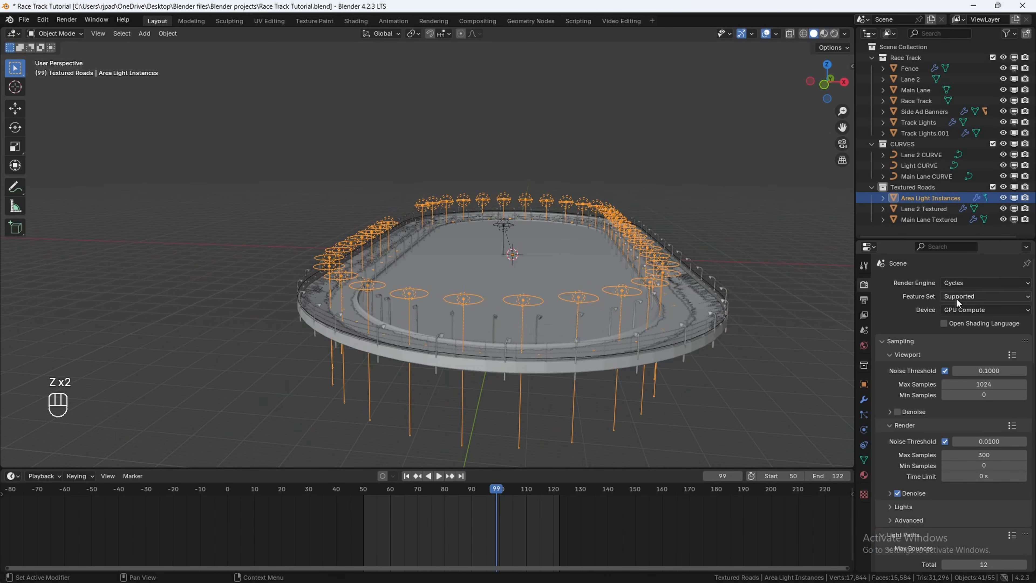
left_click(959, 283)
left_click(954, 319)
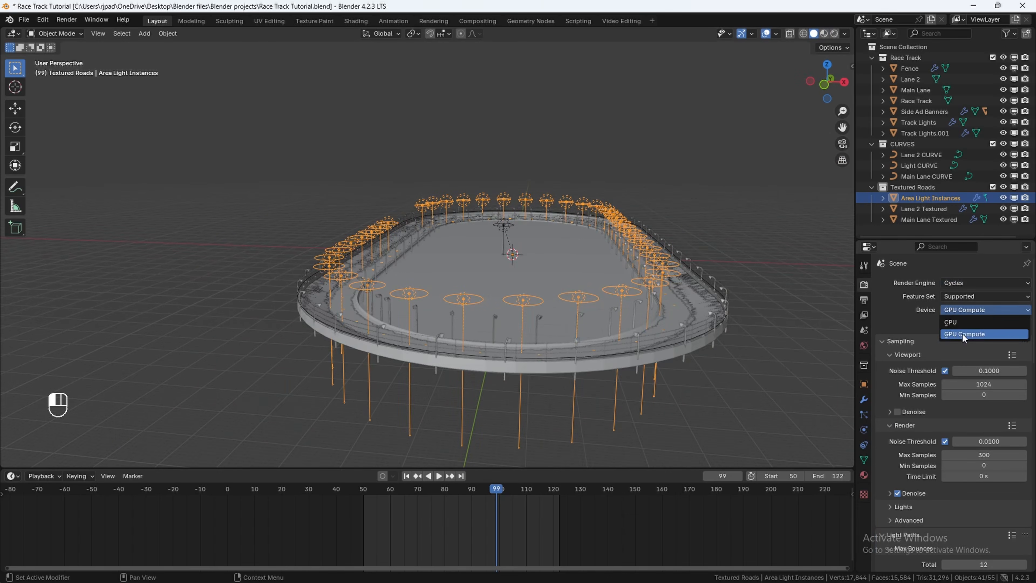
left_click(959, 336)
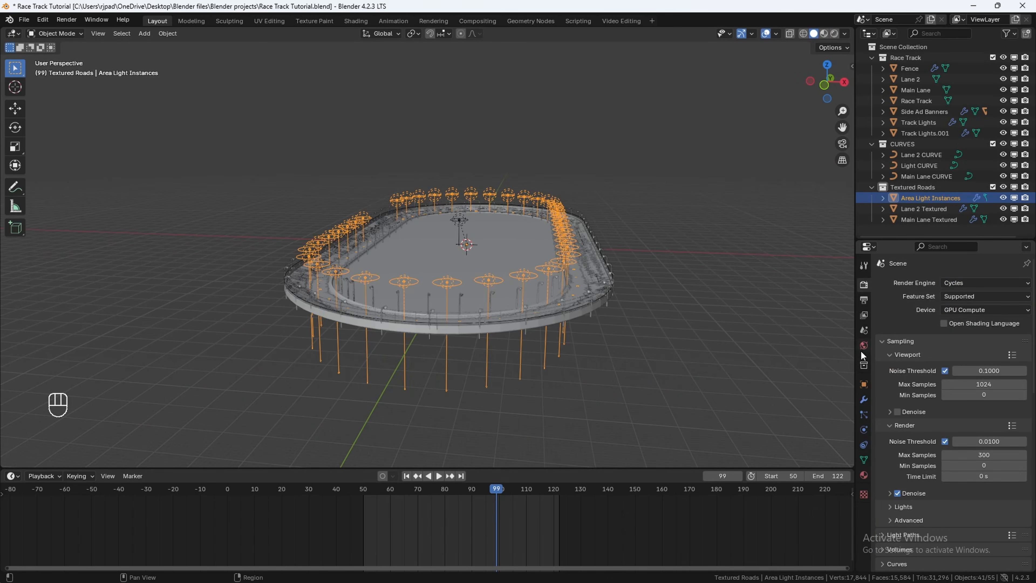
Step: Switch the viewport to rendered shading to preview the Nishita sky texture world lighting
left_click(864, 346)
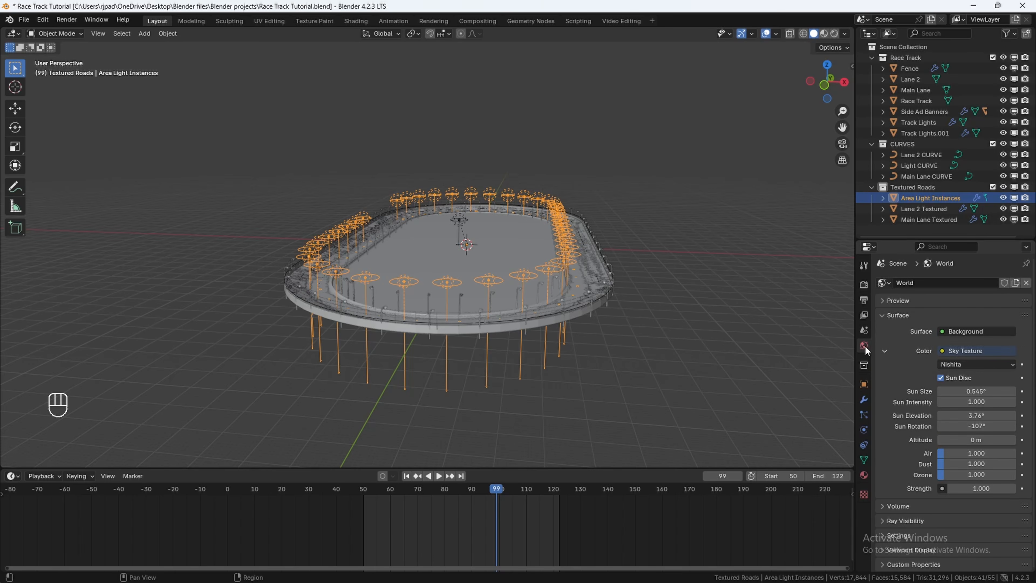
left_click(945, 351)
left_click(689, 470)
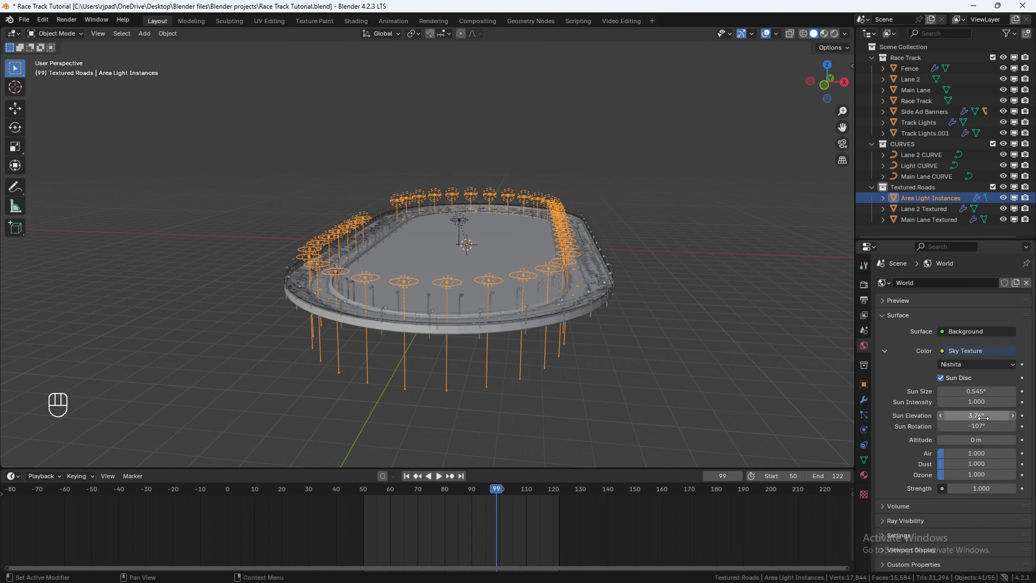
key("z")
left_click(532, 158)
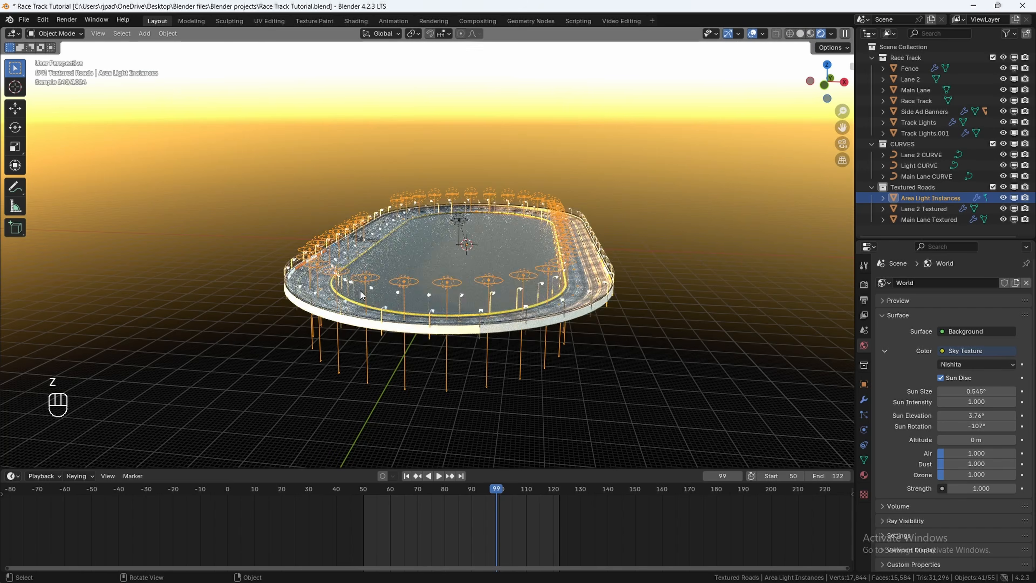
Step: Set the color management view transform to AgX
left_click(863, 284)
scroll(979, 449, "down", 15)
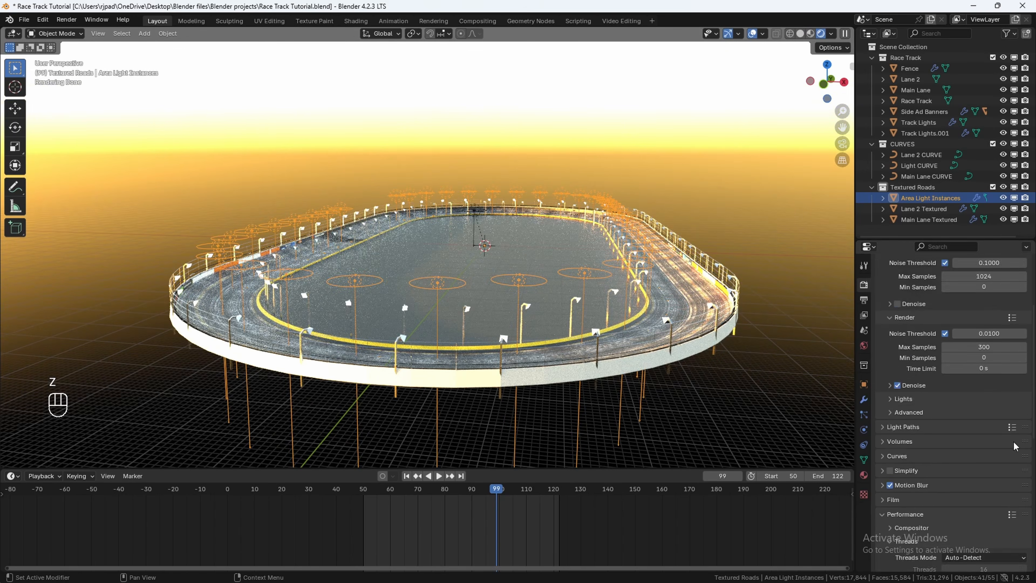
left_click(960, 485)
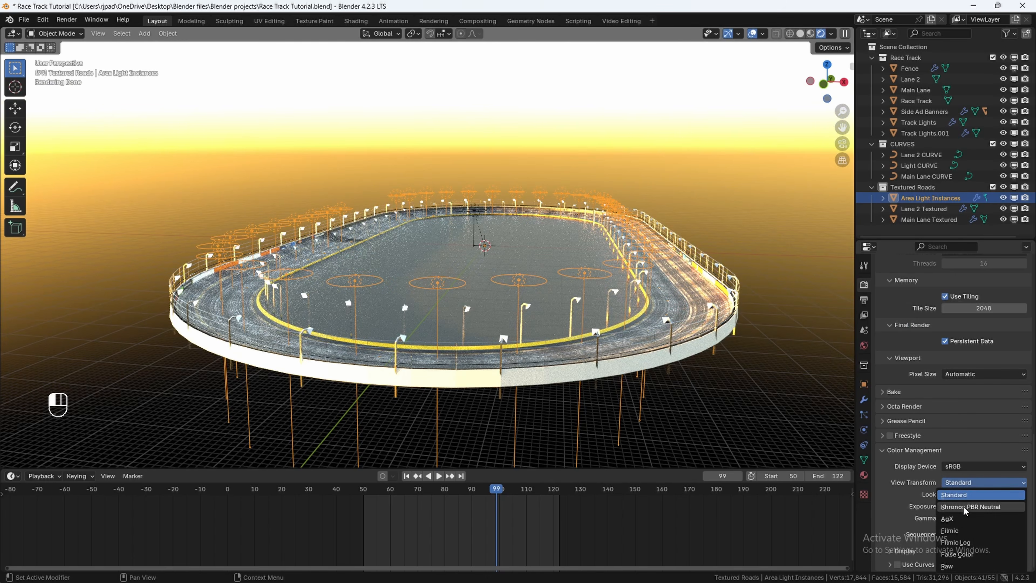
left_click(974, 509)
Step: Set the array count of Main Lane Textured to 33 to close the gap in the road
scroll(334, 324, "up", 5)
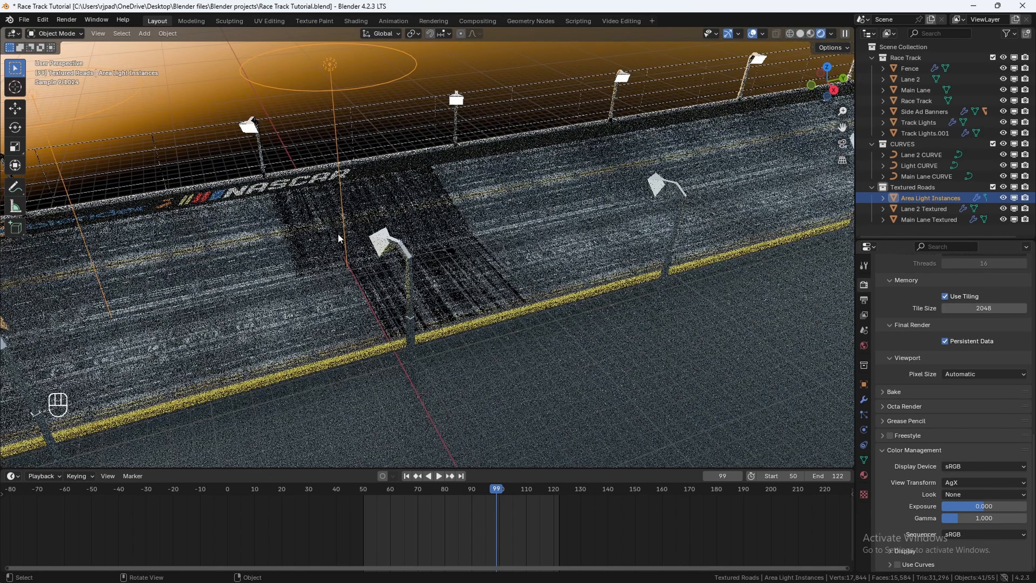
middle_click_drag(441, 275, 395, 237)
left_click(500, 339)
middle_click_drag(505, 344, 549, 343)
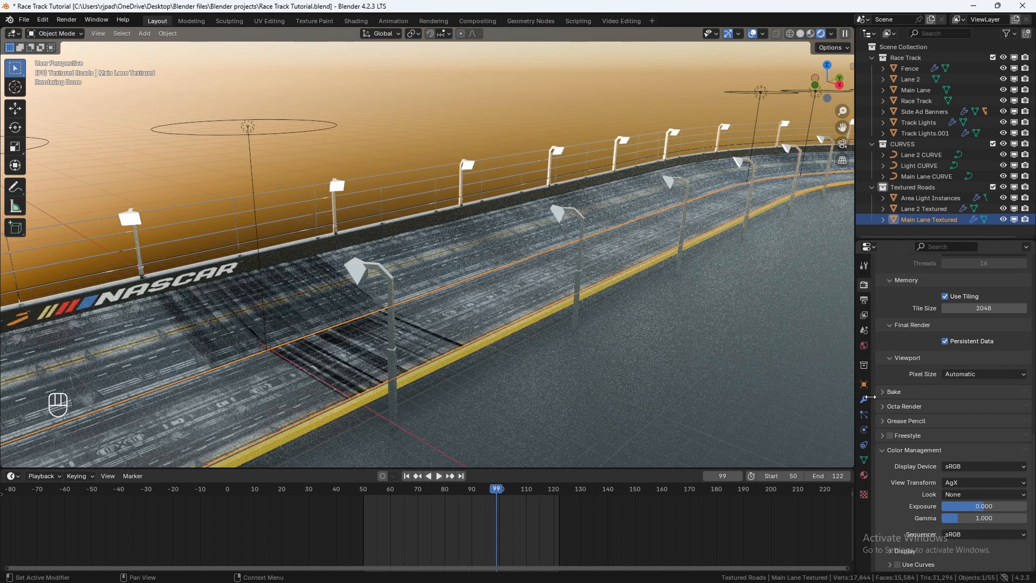
left_click(864, 399)
left_click(941, 290)
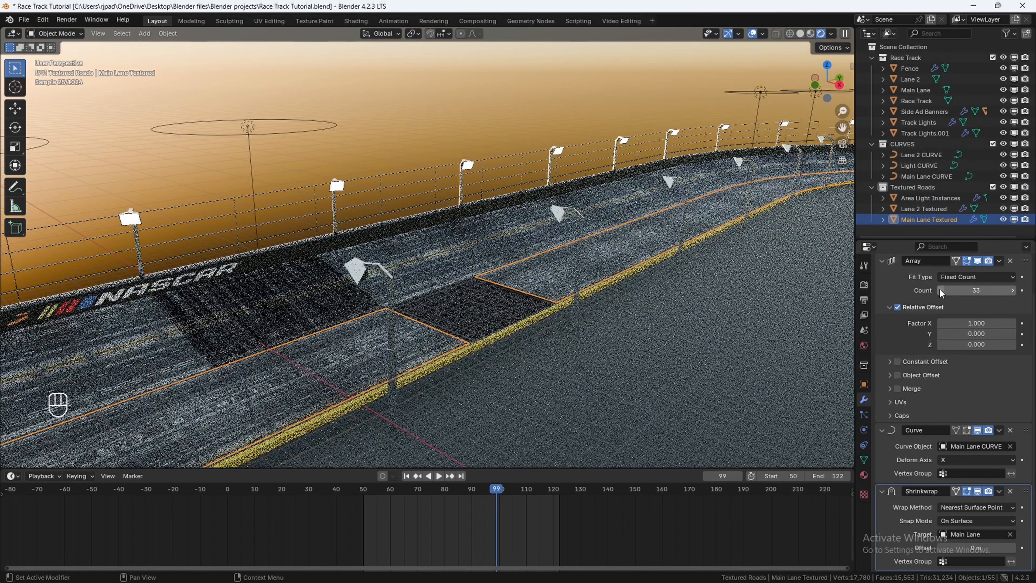
Step: Set the array count of Lane 2 Textured to 36
left_click(301, 300)
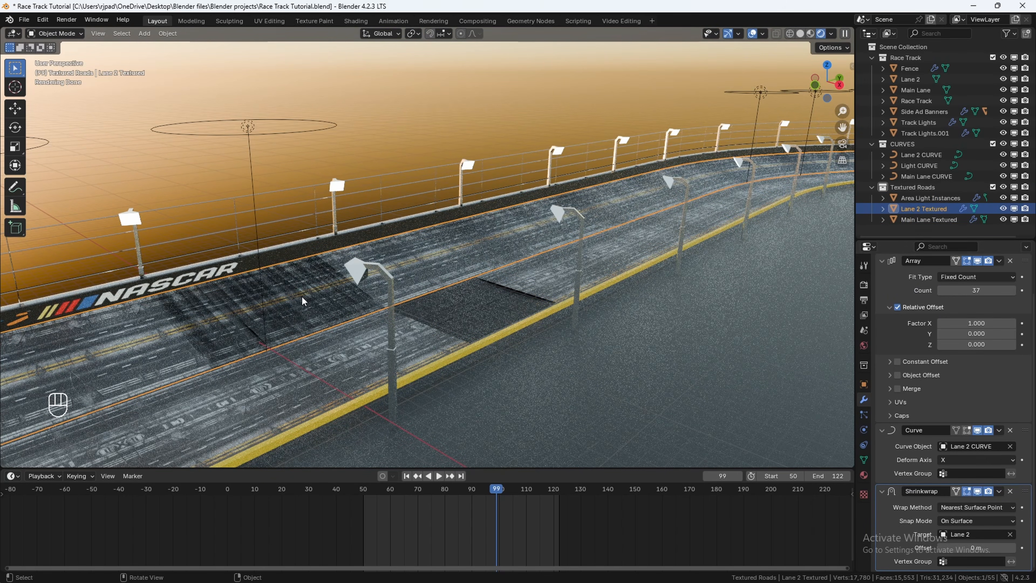
left_click(941, 290)
Step: Scale Lane 2 Textured up slightly to about 1.009
middle_click_drag(328, 282, 413, 303)
key("s")
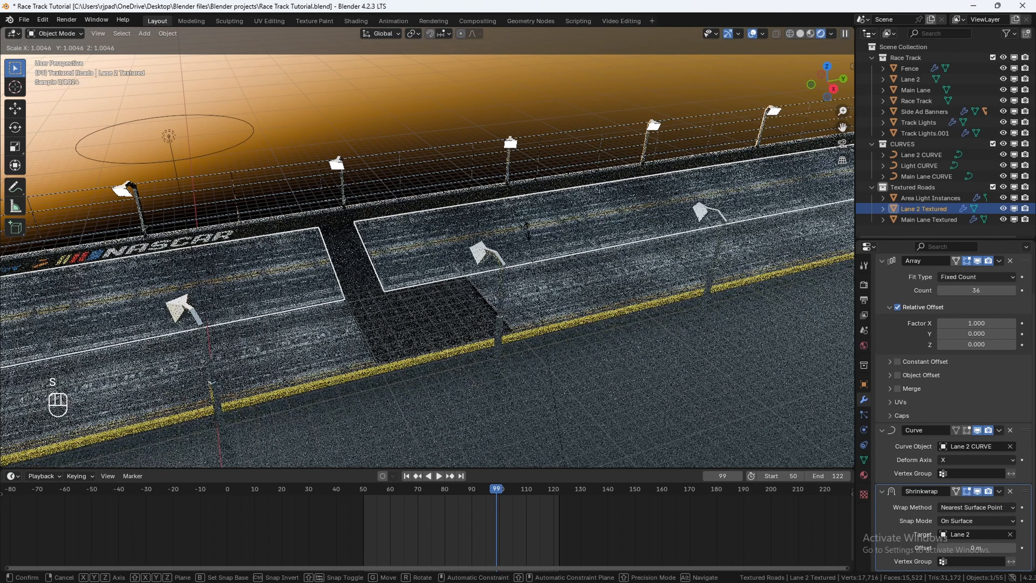
left_click(527, 228)
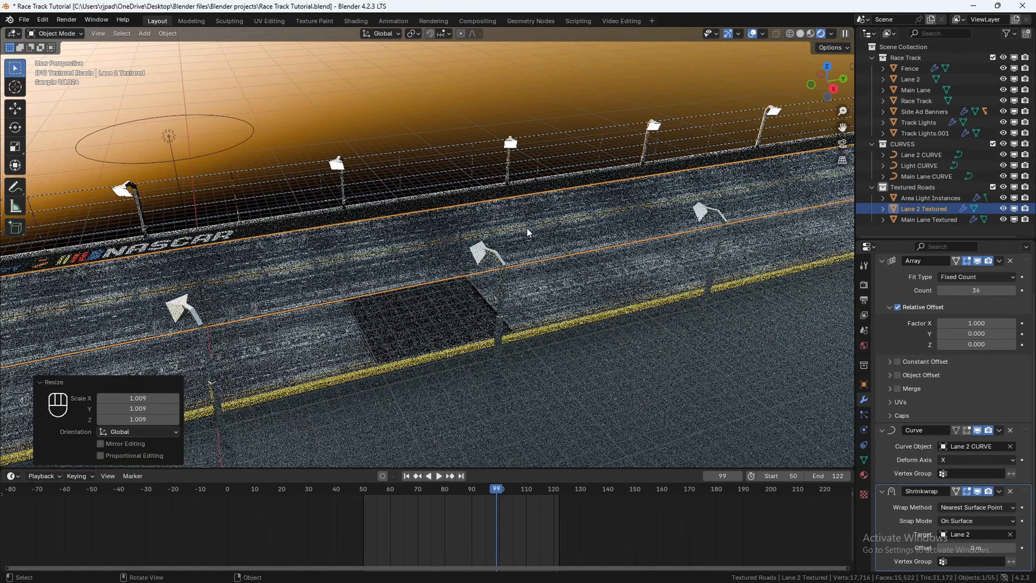
Step: Scale Main Lane Textured up slightly to about 1.01
left_click(569, 285)
key("s")
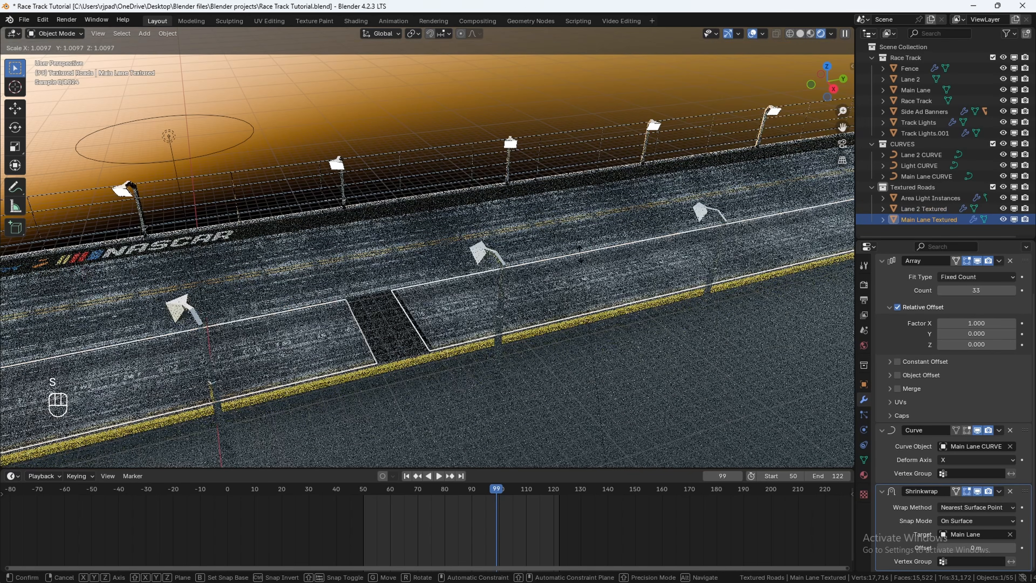
left_click(509, 130)
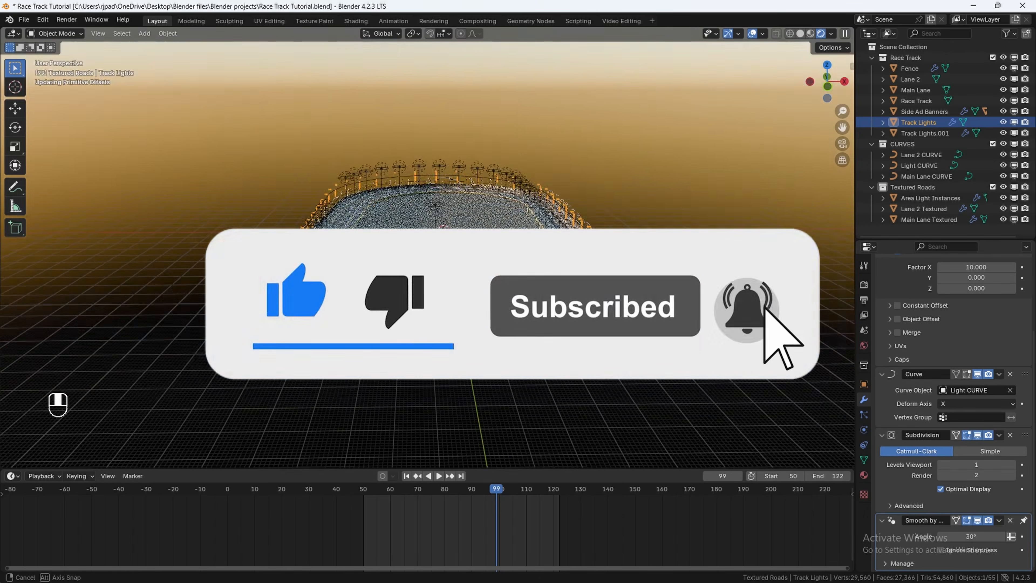
key("z")
mouse_move(428, 286)
middle_mouse_down()
mouse_move(408, 281)
mouse_move(463, 296)
mouse_move(423, 285)
middle_mouse_up()
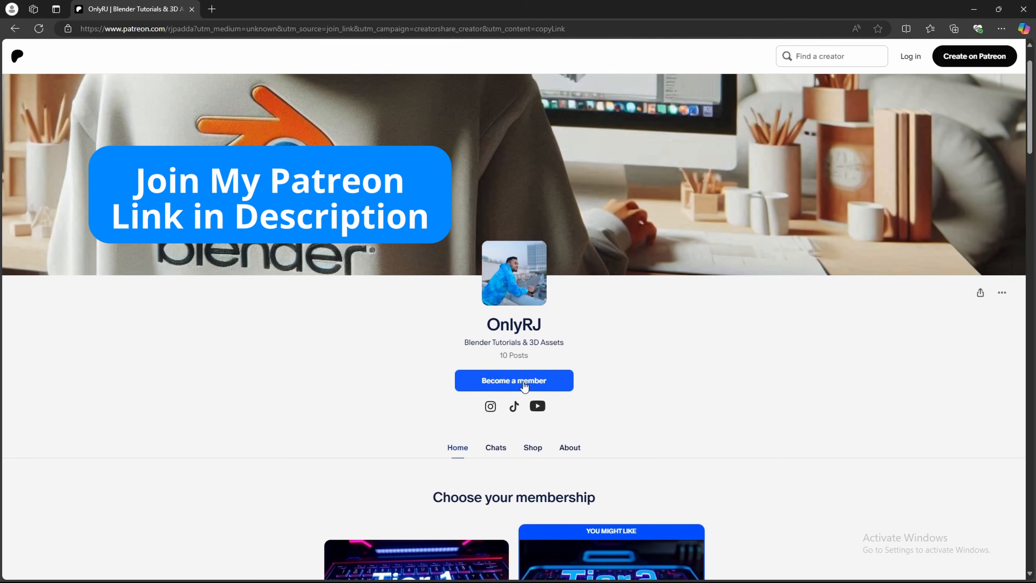
scroll(752, 418, "down", 8)
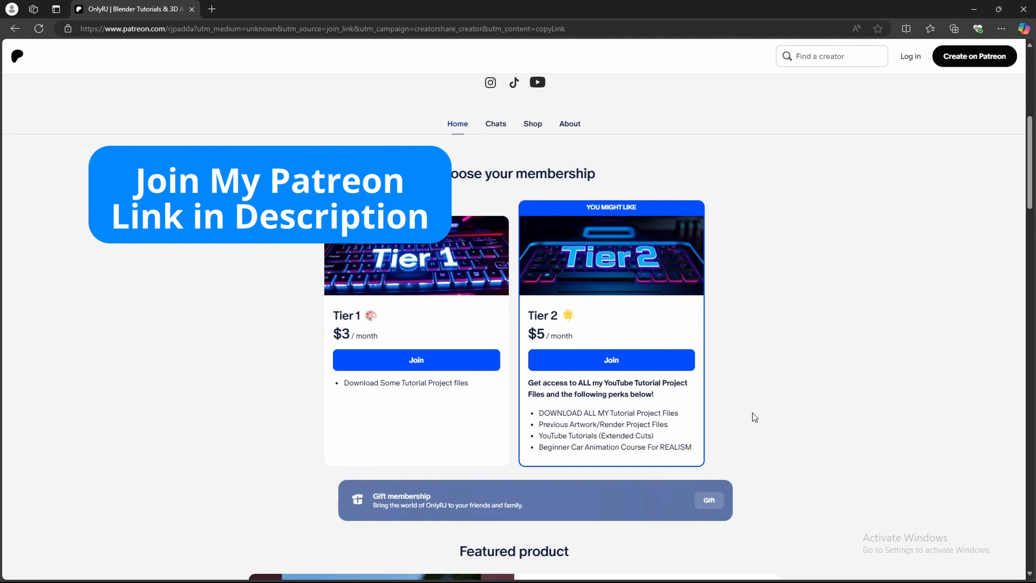